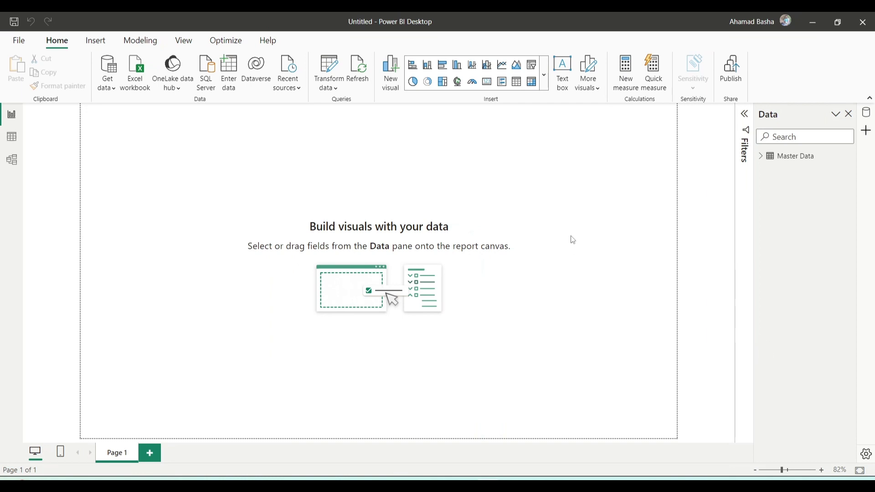
Step: Examine the fields of the Master Data table, including the date hierarchy under Order Date
click(805, 162)
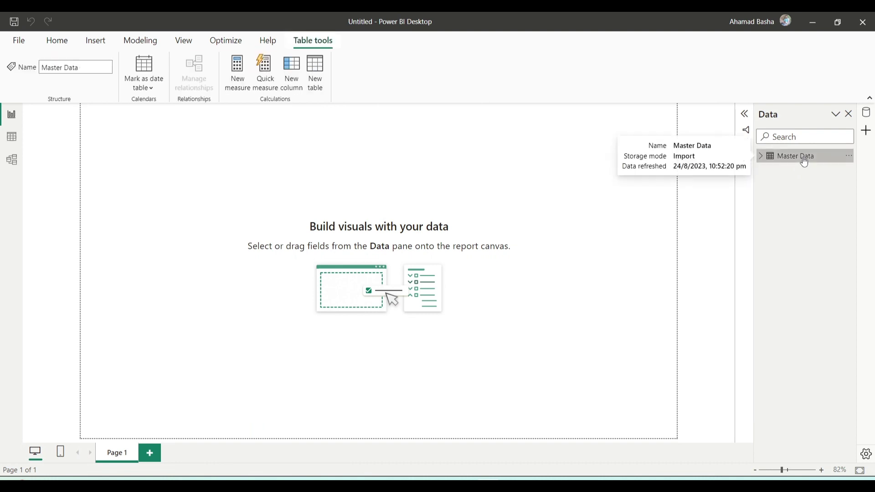
click(761, 156)
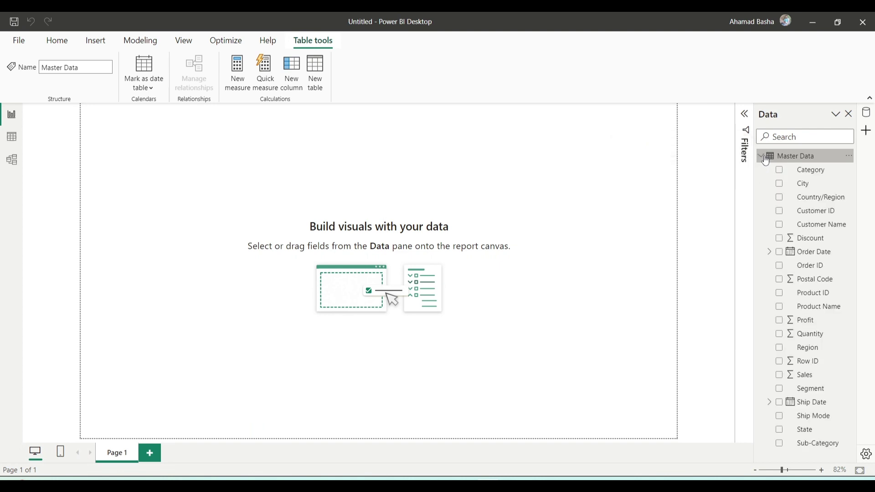
click(791, 175)
click(796, 197)
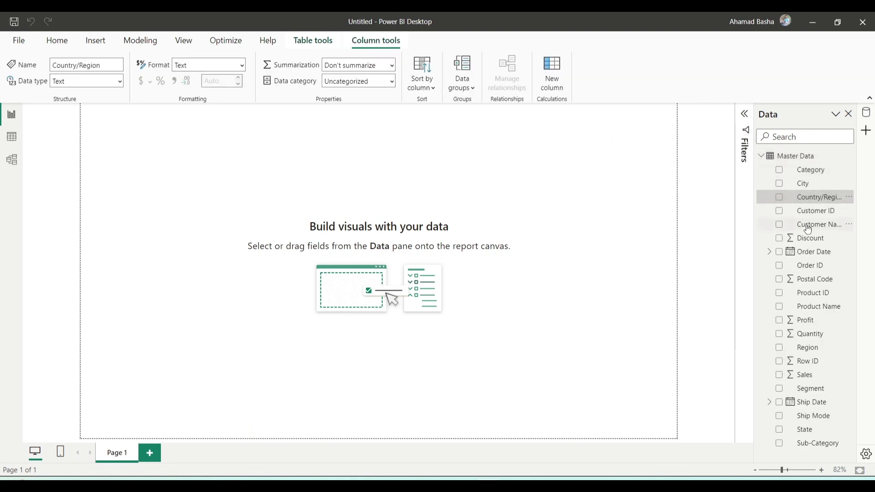
click(800, 224)
click(811, 256)
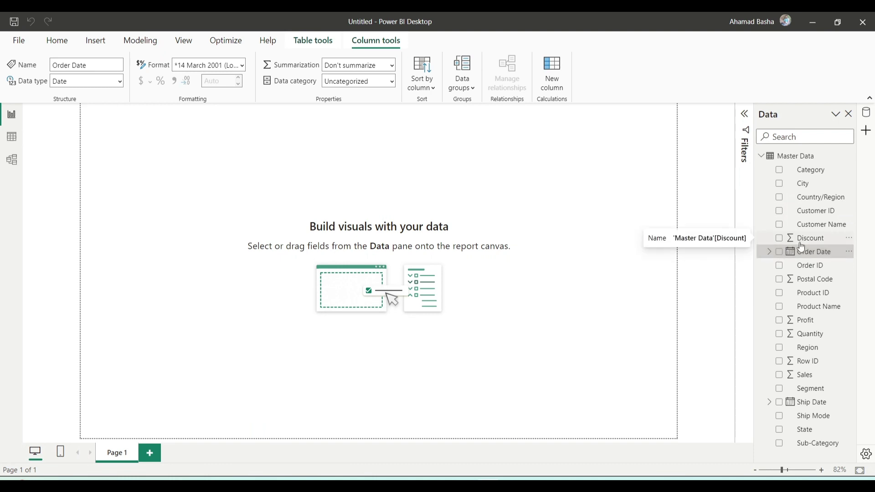
click(771, 252)
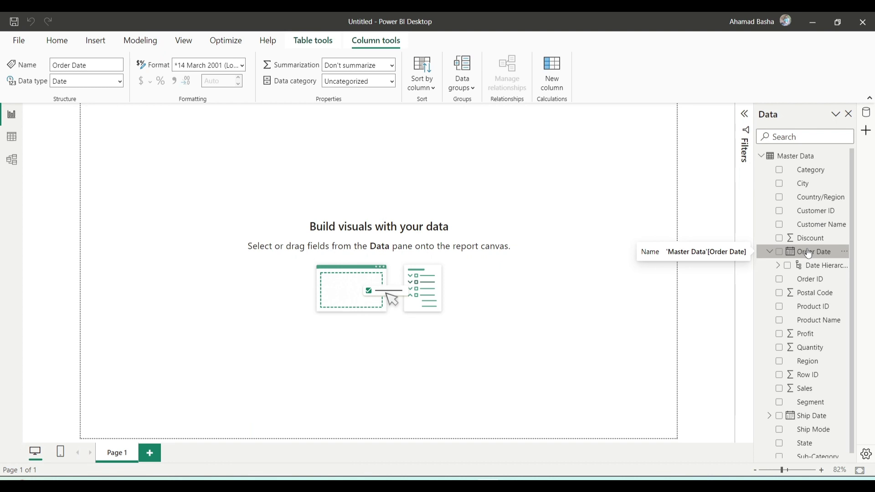
click(606, 211)
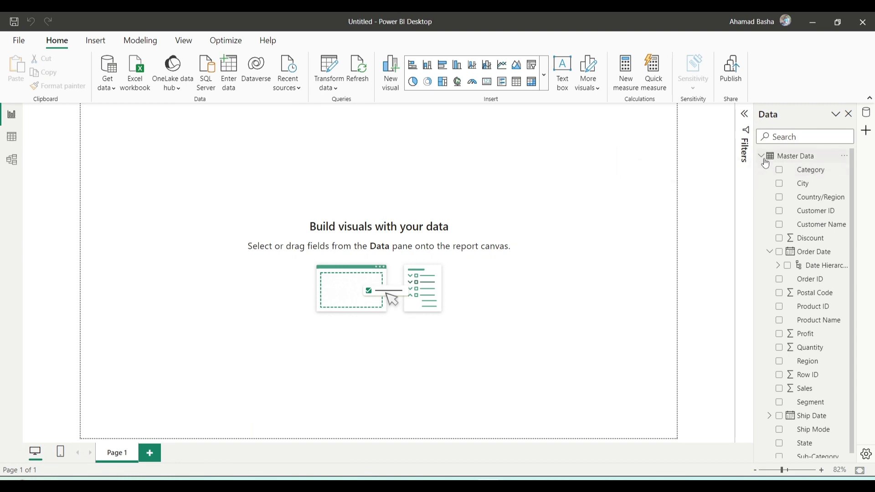
mouse_move(766, 164)
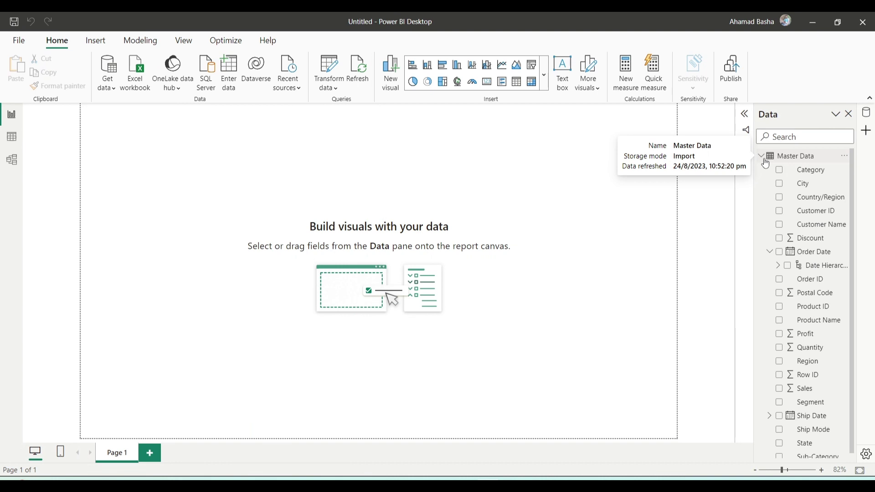
click(766, 162)
click(791, 157)
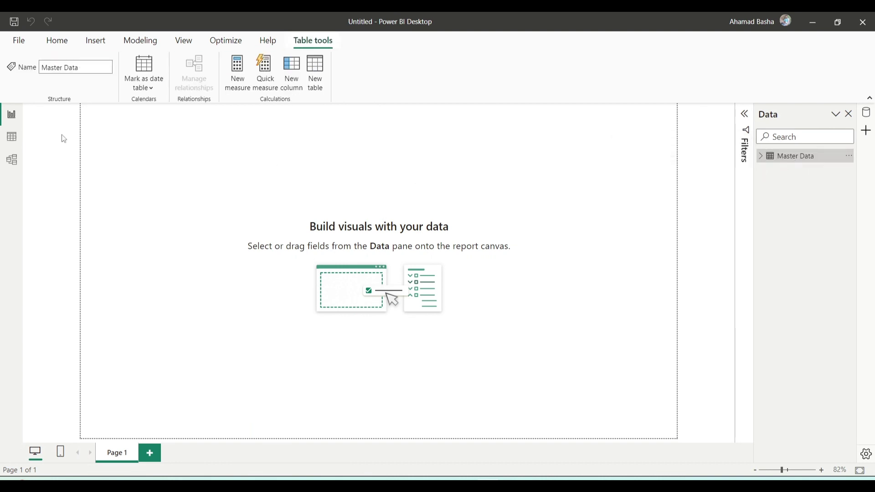
Step: Create a new calculated table from the table view and name it Dynamic Calender in its formula
click(11, 137)
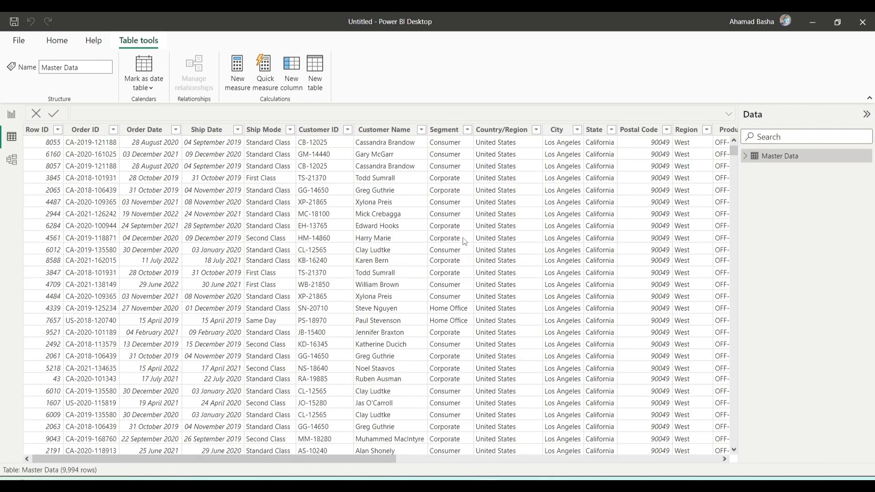
click(777, 160)
click(316, 73)
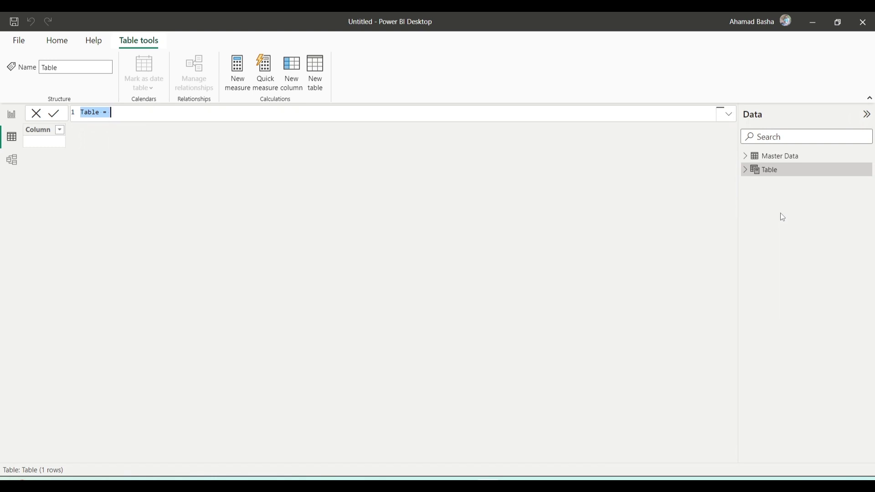
text(Dynama)
text(nic)
key(BackSpace)
key(BackSpace)
key(BackSpace)
key(BackSpace)
text(ic Calender =)
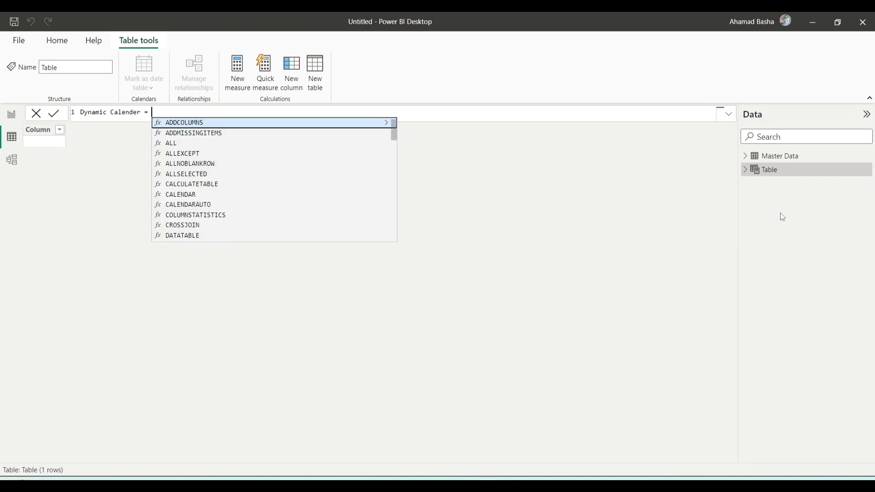
Step: Open an ADDCOLUMNS function on the formula's second line and enter "Cal" on the third line to look up calendar functions
key(shift+Return)
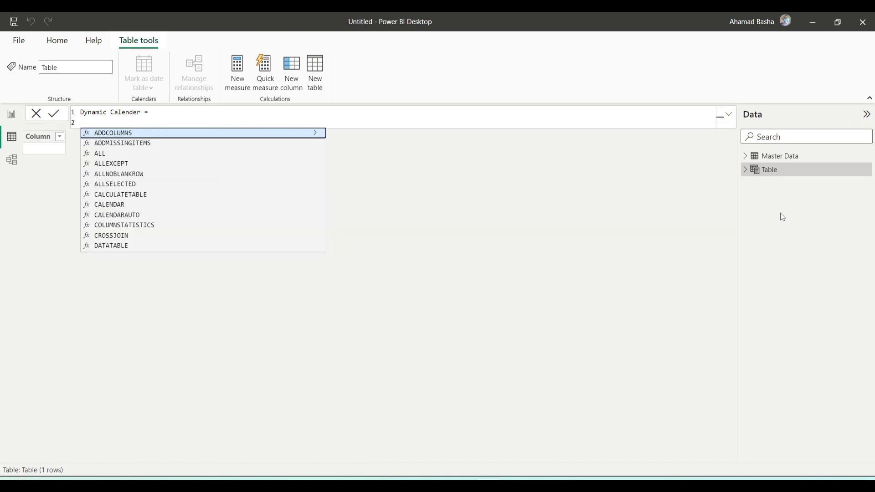
key(Tab)
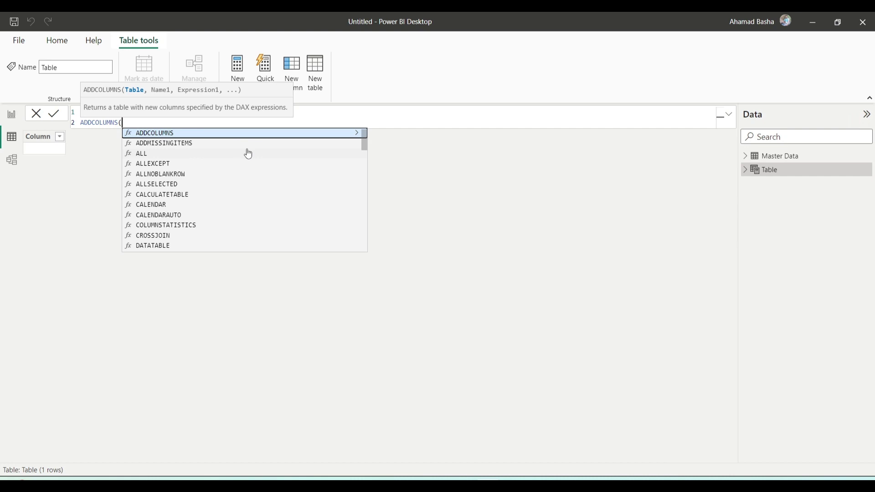
key(alt)
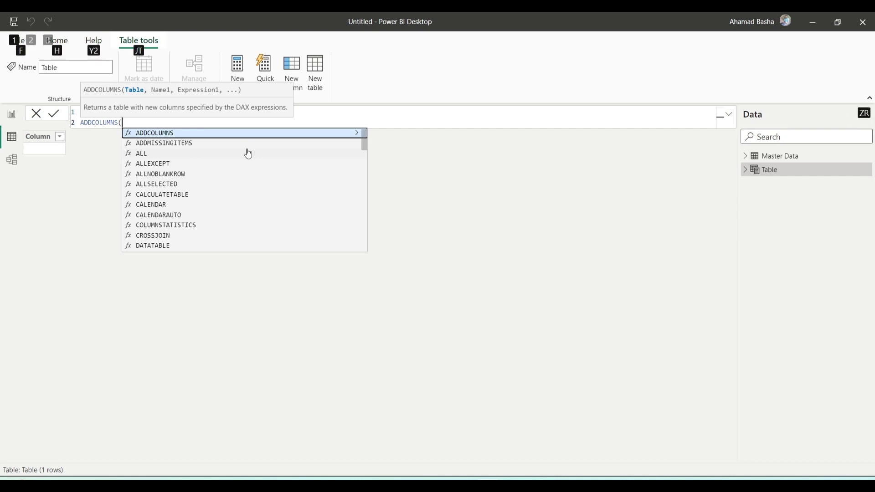
key(Escape)
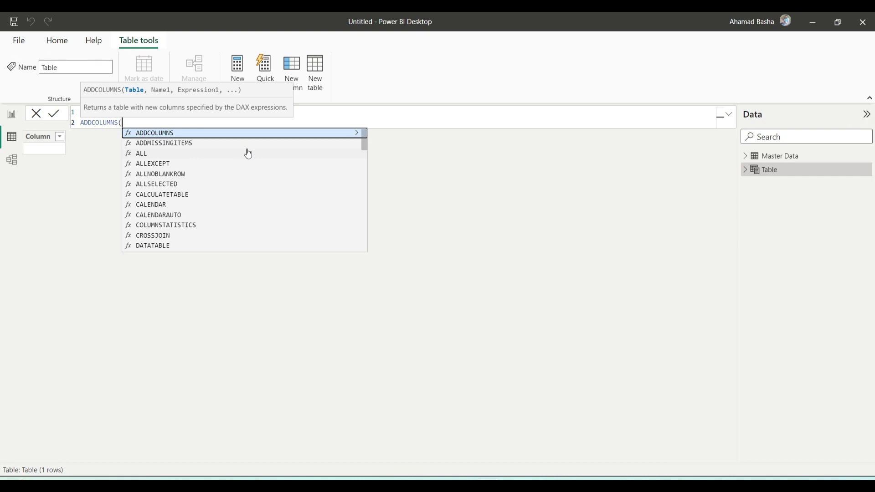
key(shift+Return)
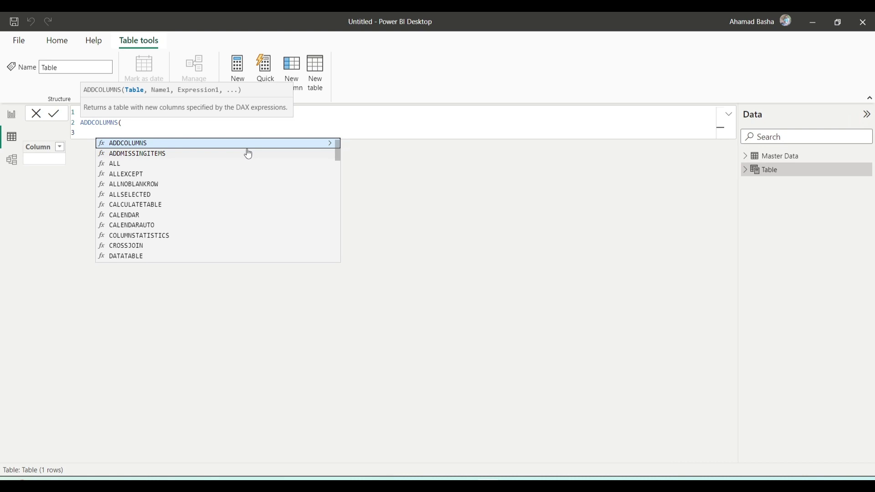
text(C)
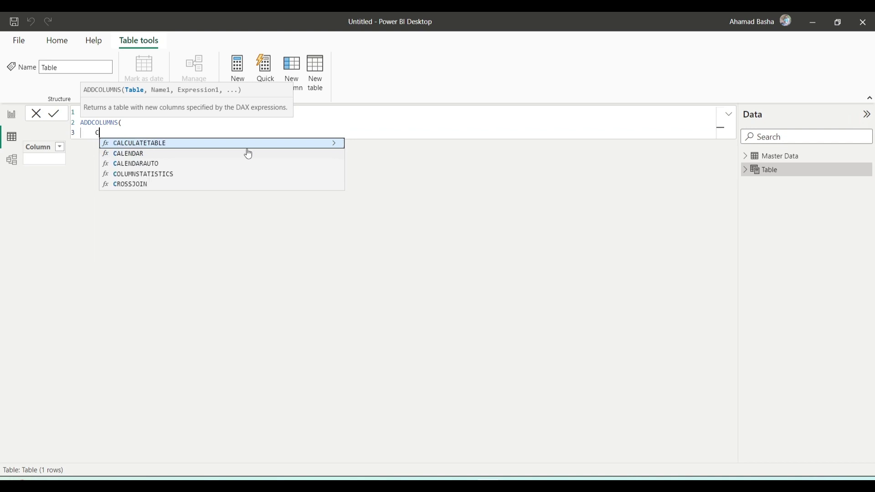
text(al)
key(Tab)
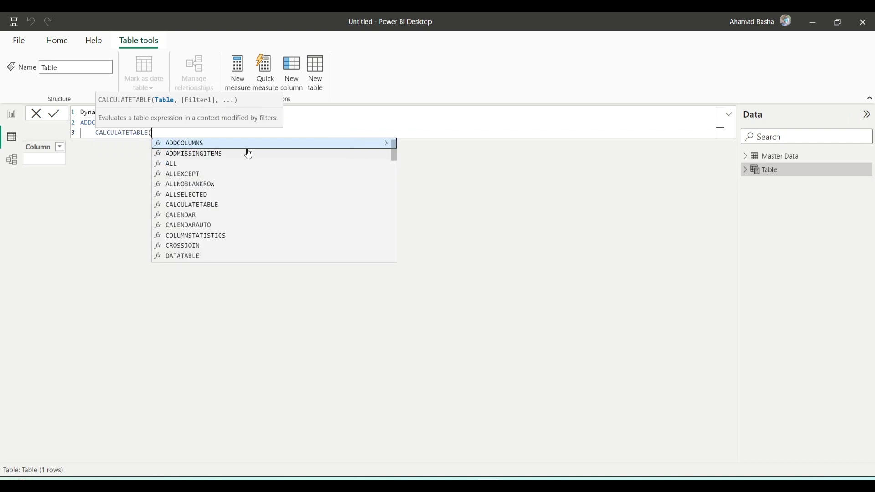
key(BackSpace)
key(BackSpace)
key(BackSpace)
key(BackSpace)
key(BackSpace)
key(BackSpace)
key(BackSpace)
key(BackSpace)
key(BackSpace)
key(BackSpace)
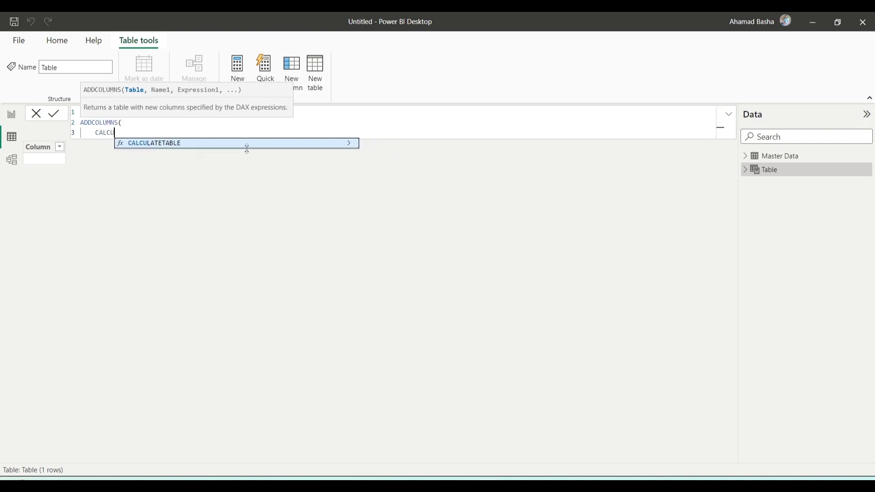
key(BackSpace)
key(BackSpace)
Step: Insert the CALENDAR function with MIN('Master Data'[Order Date]) as its start date
click(248, 154)
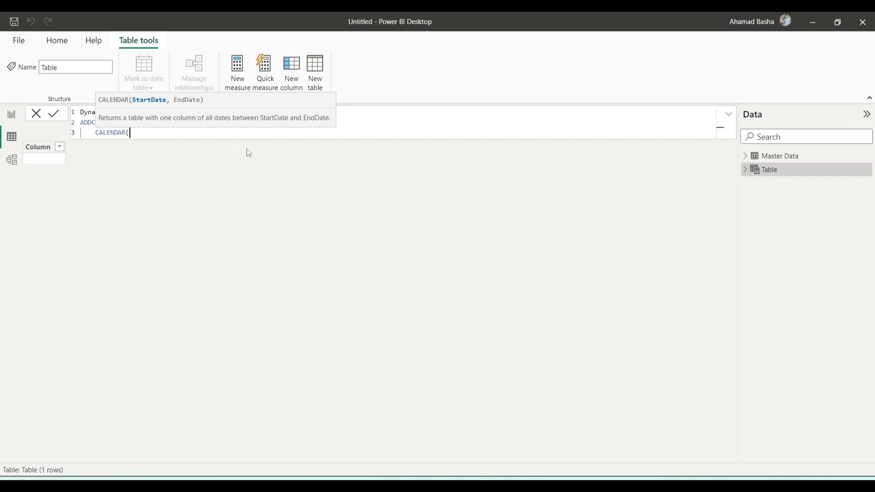
text(MIN()
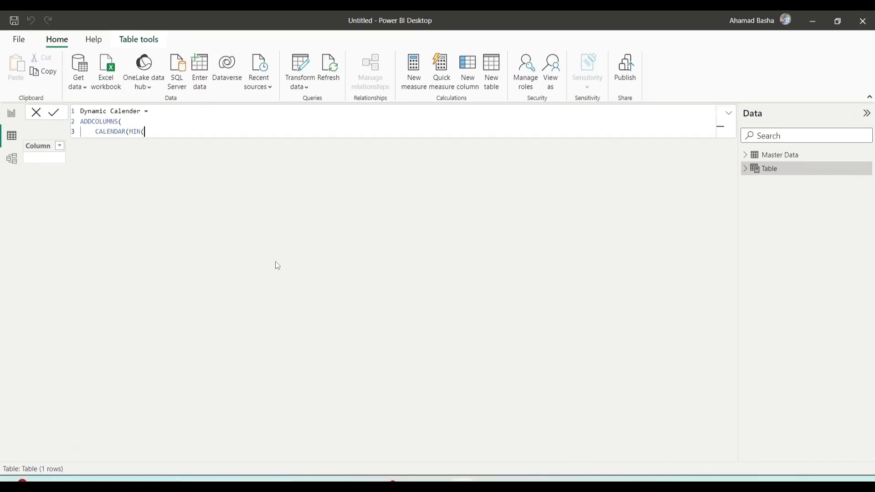
text('Master Data')
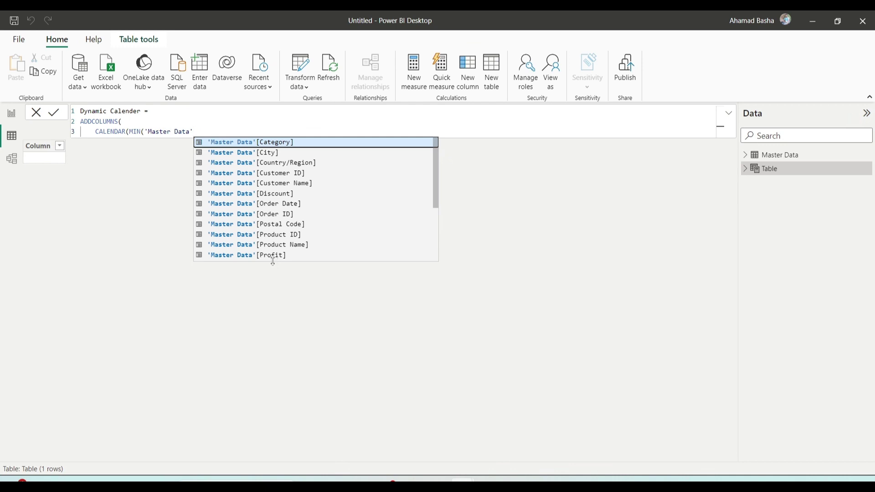
click(294, 204)
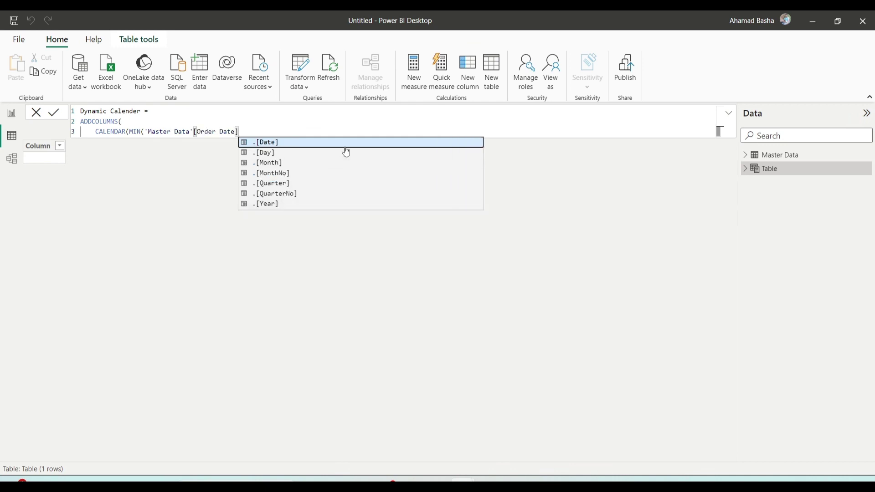
text())
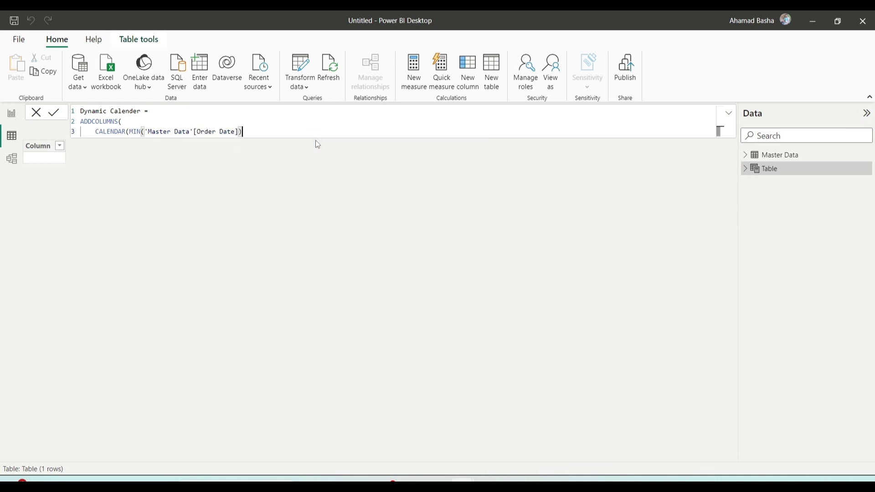
text(,)
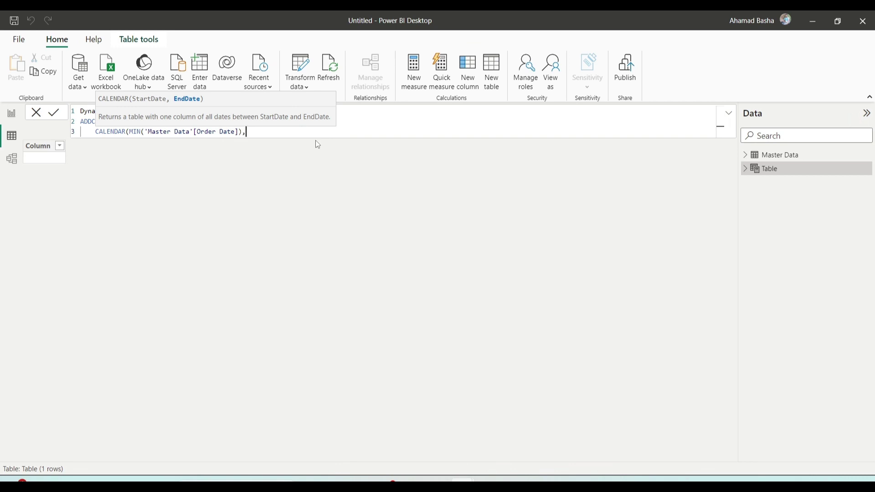
Step: Set the CALENDAR end date to MAX('Master Data'[Order Date]) and close the function
text(Ma)
key(BackSpace)
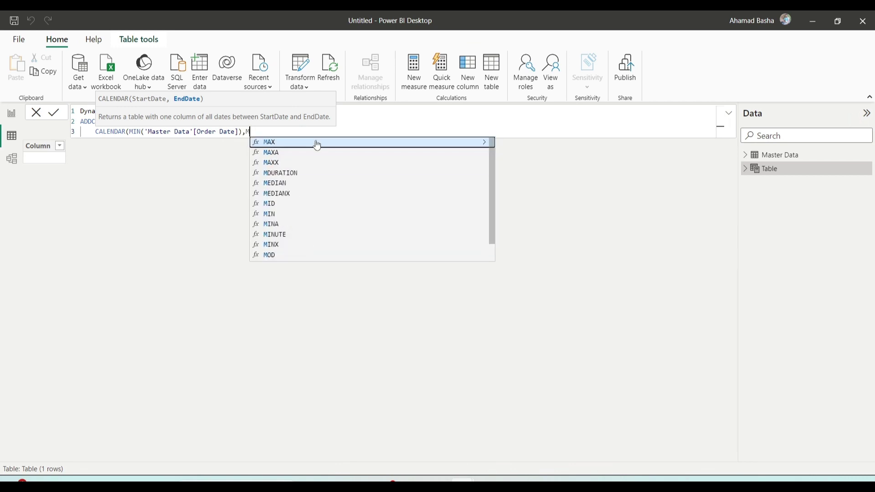
text(a)
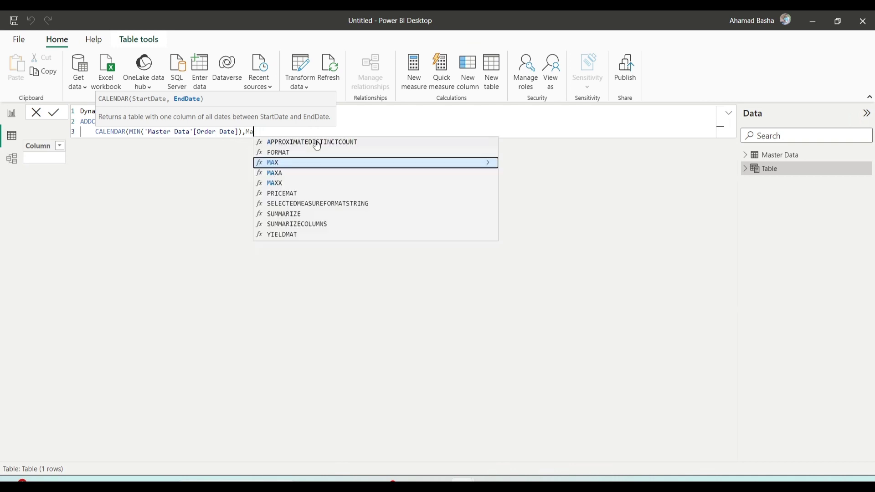
key(BackSpace)
key(BackSpace)
text(Max)
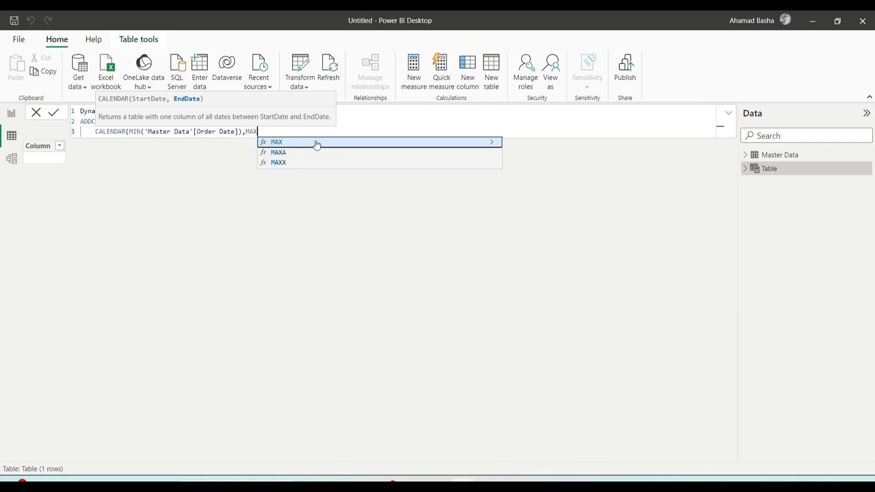
key(Tab)
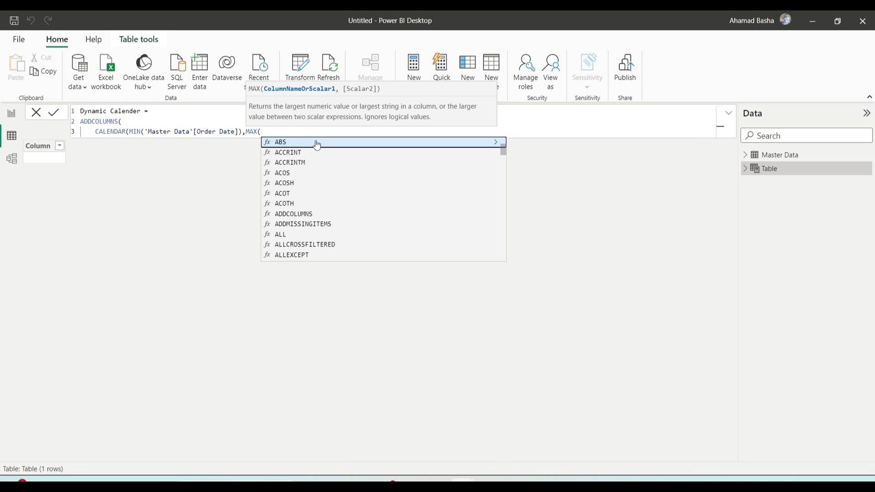
text(Mas)
click(318, 142)
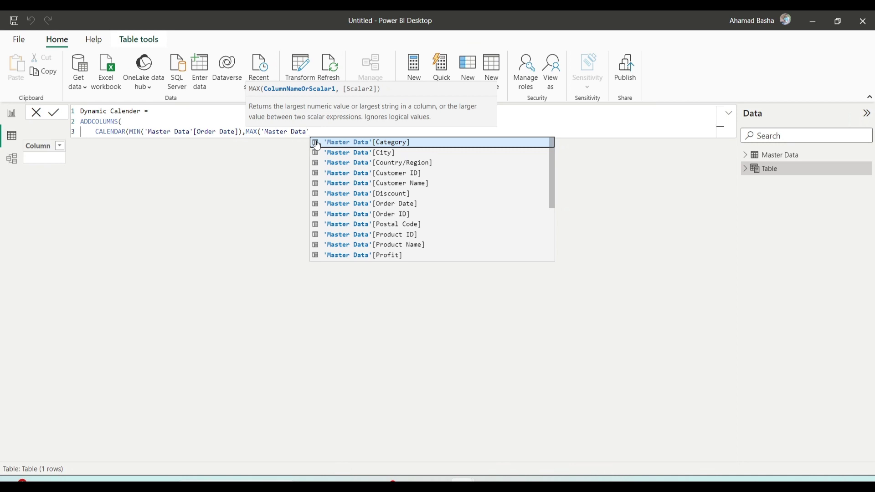
click(397, 204)
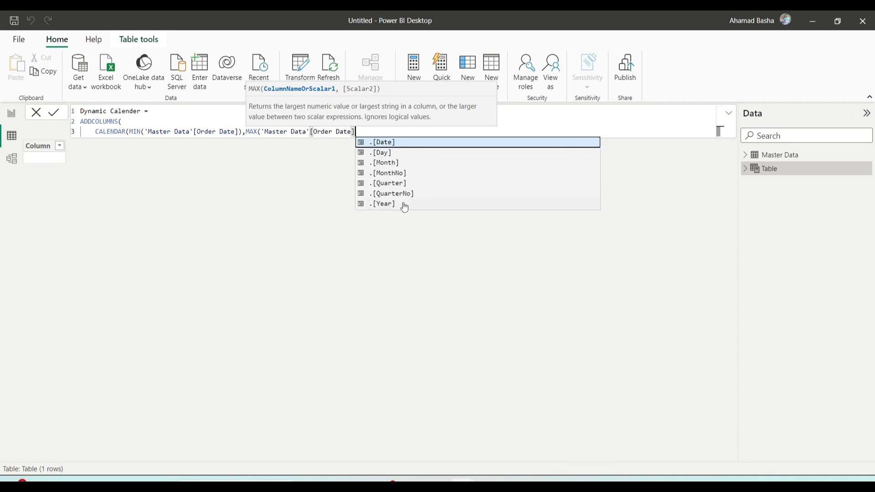
text())
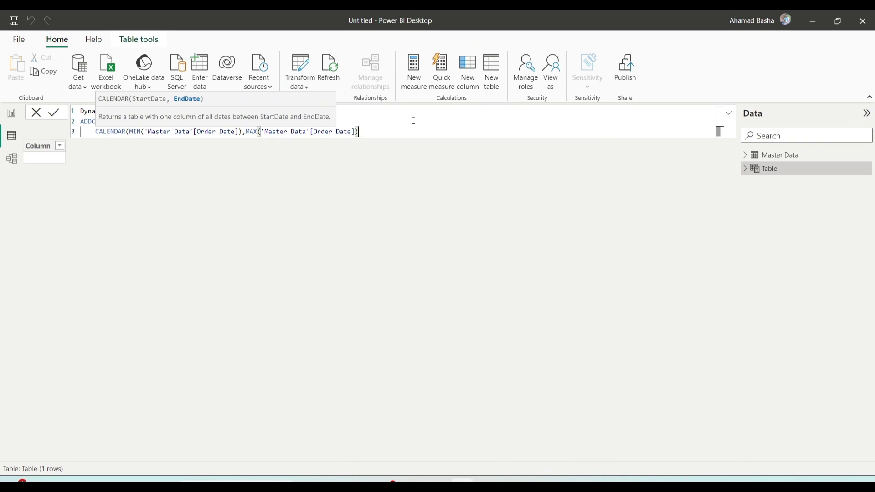
text())
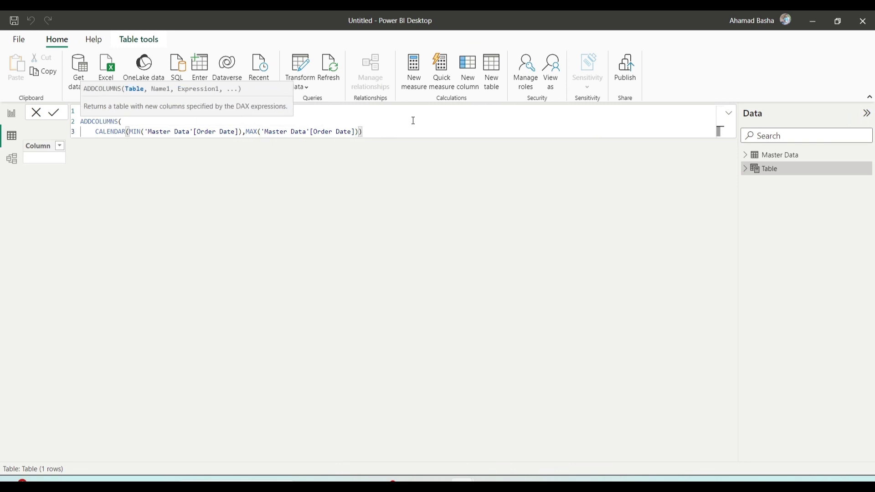
Step: Add a "Year" column to the ADDCOLUMNS formula below the CALENDAR line, defined as YEAR([Date])
text(,)
key(shift+Return)
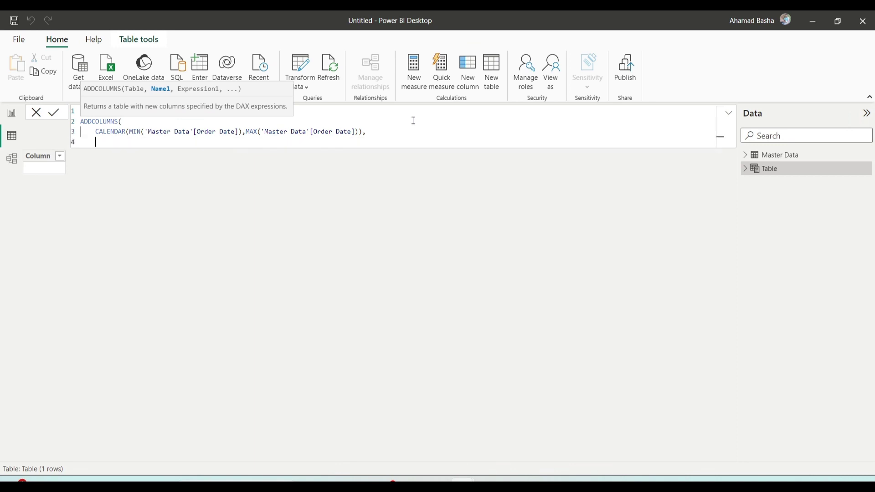
text(")
text(Year",)
text(YEAR()
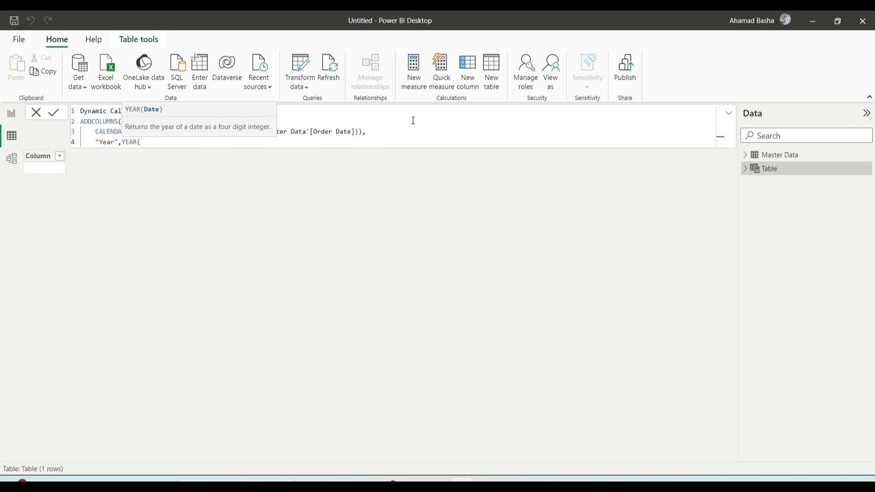
text(Ca)
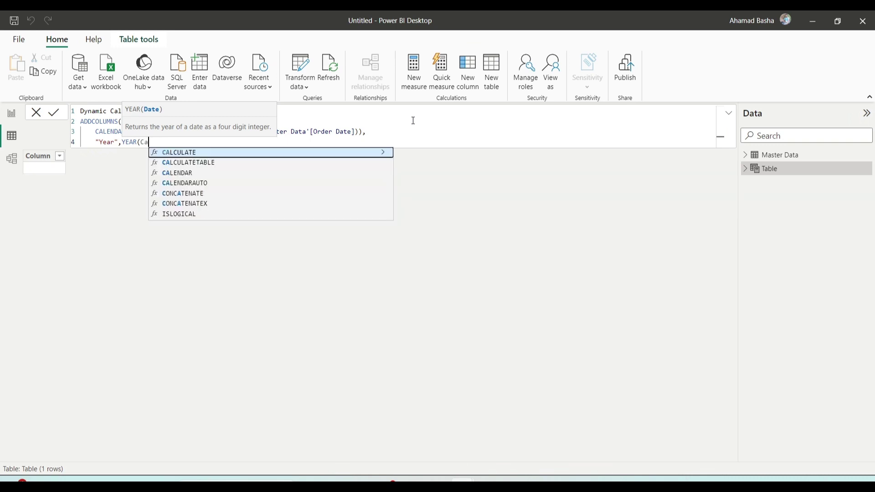
key(BackSpace)
key(BackSpace)
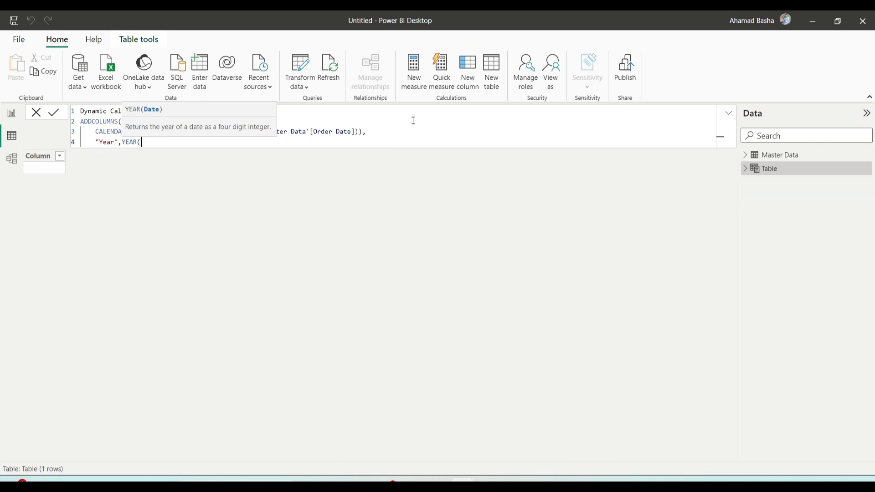
text(Dat)
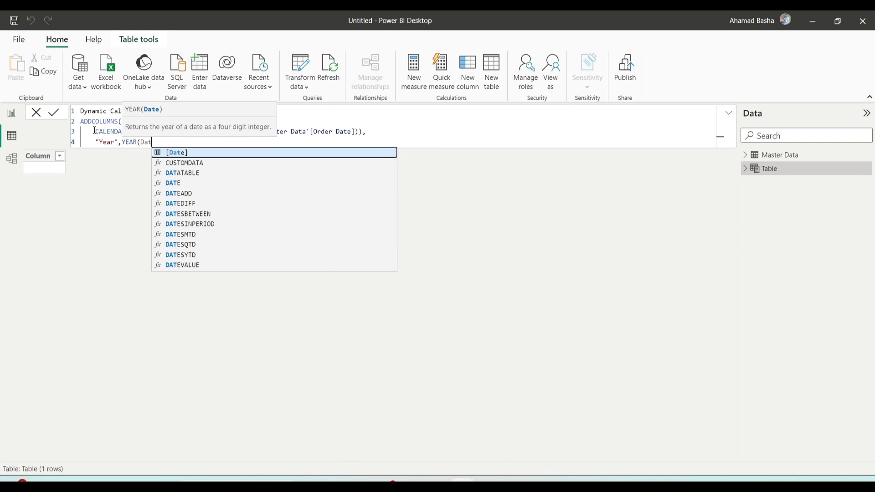
key(Tab)
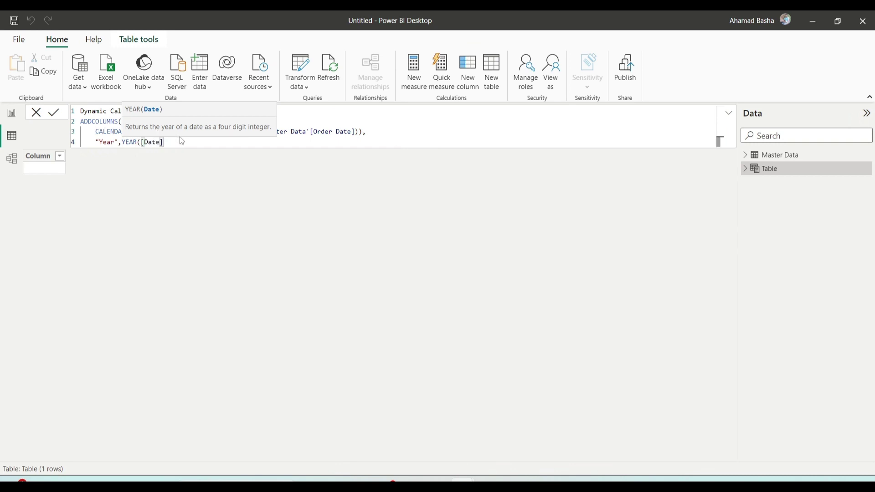
text())
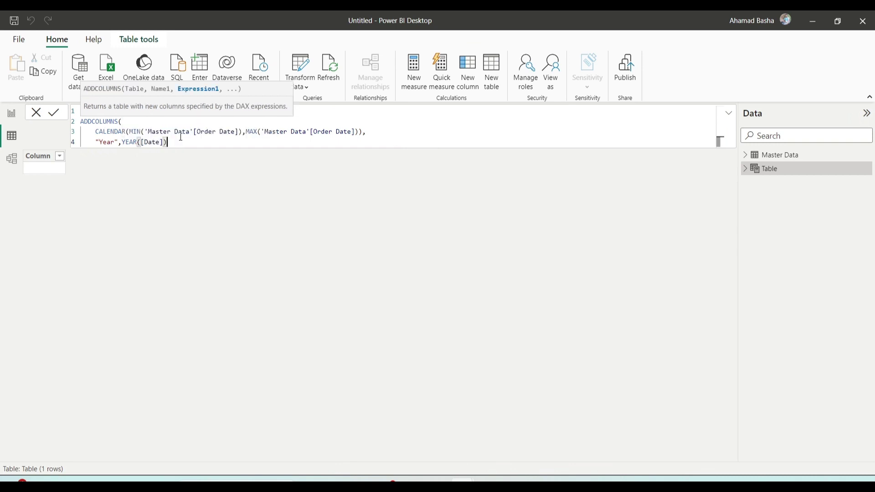
Step: Close the ADDCOLUMNS function on a fifth line and commit the Dynamic Calender formula
key(shift+Return)
text())
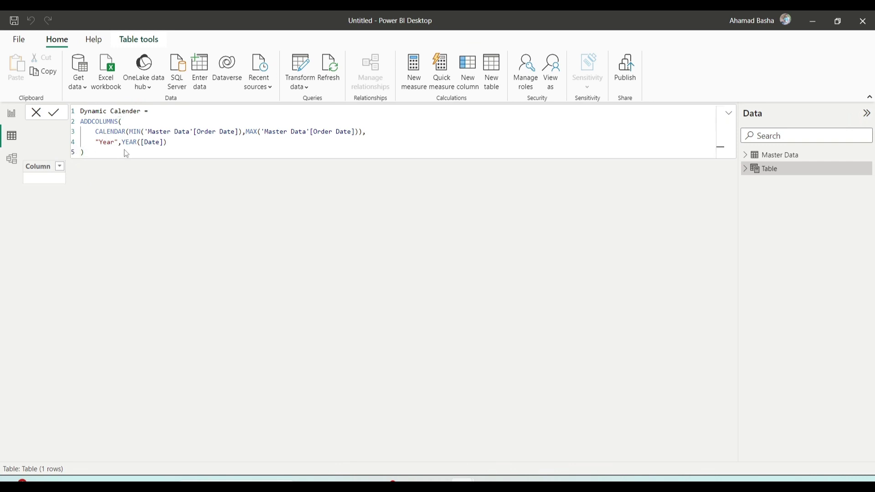
key(Return)
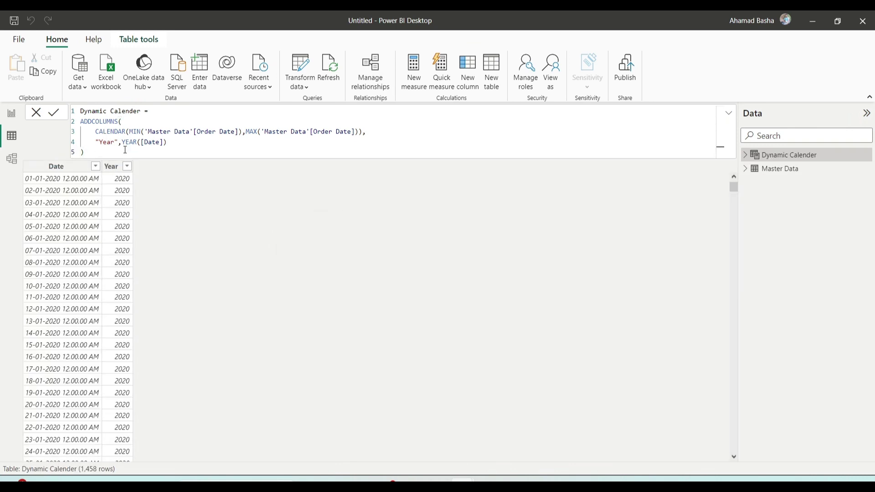
Step: Format the Date column of the Dynamic Calender table as 14-03-2001 (dd-mm-yyyy)
click(66, 170)
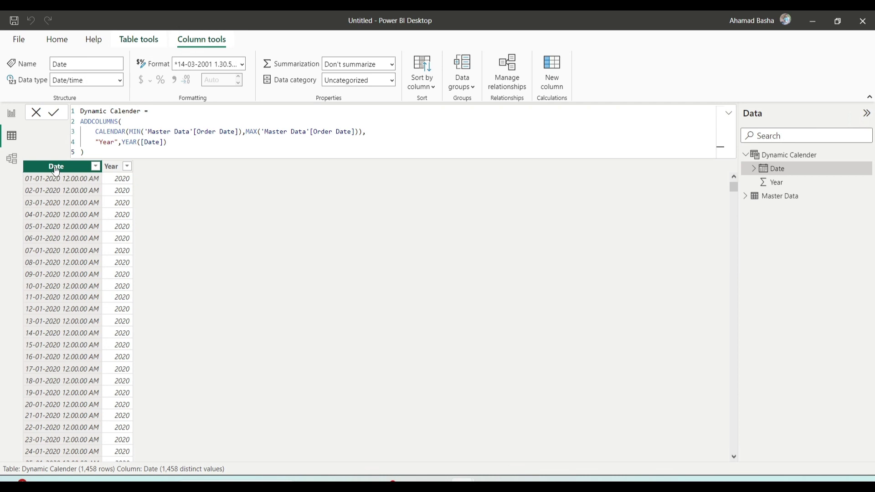
click(243, 64)
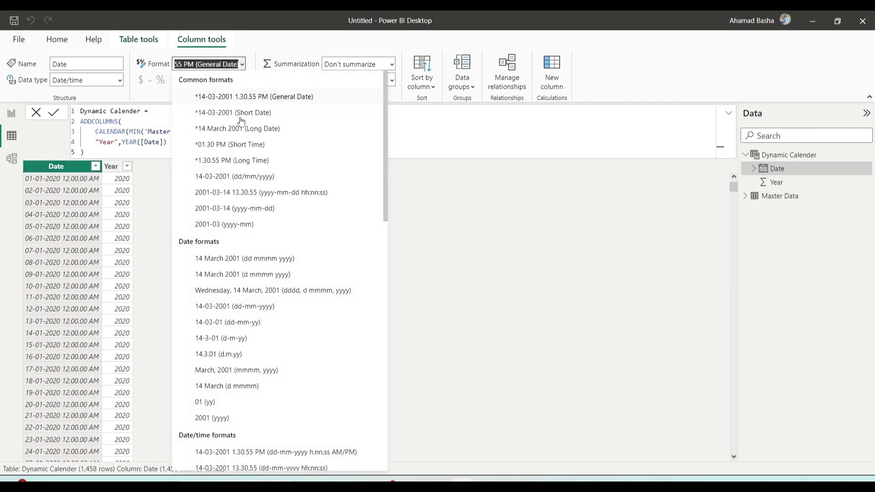
click(277, 310)
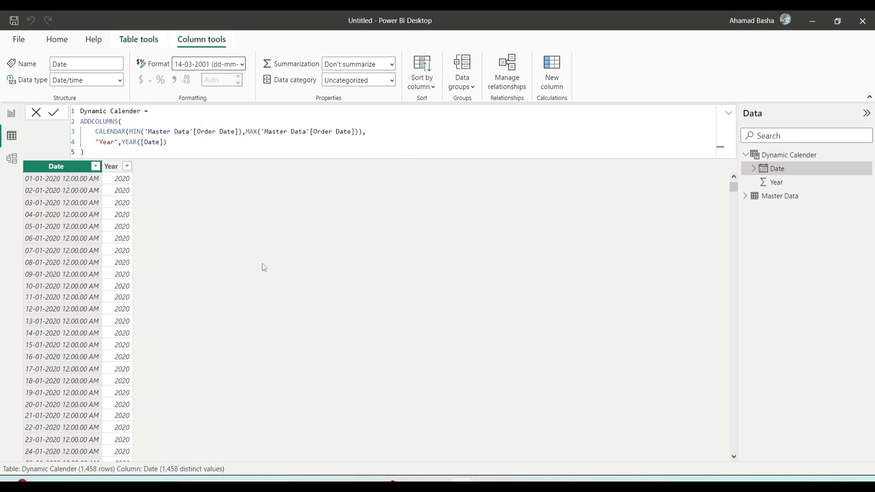
click(41, 168)
click(75, 168)
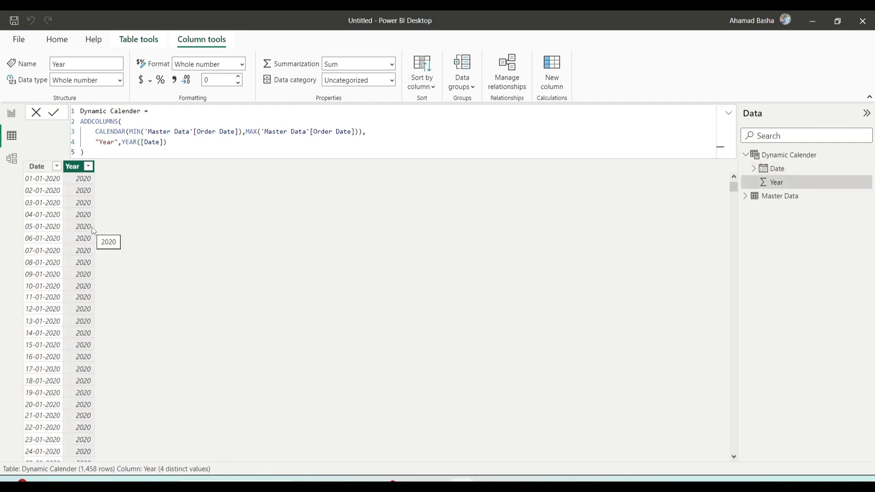
Step: Start another ADDCOLUMNS column after the Year line and name it "Half Year"
click(176, 142)
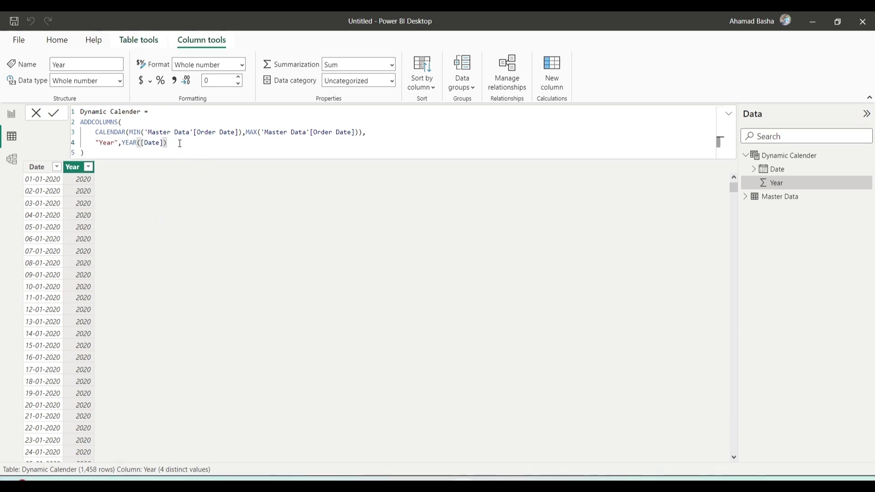
text(,)
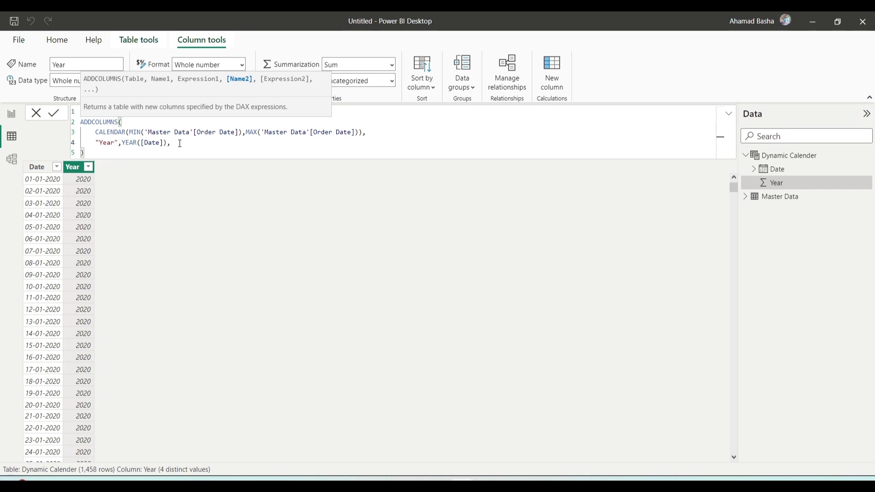
key(shift+Return)
text(")
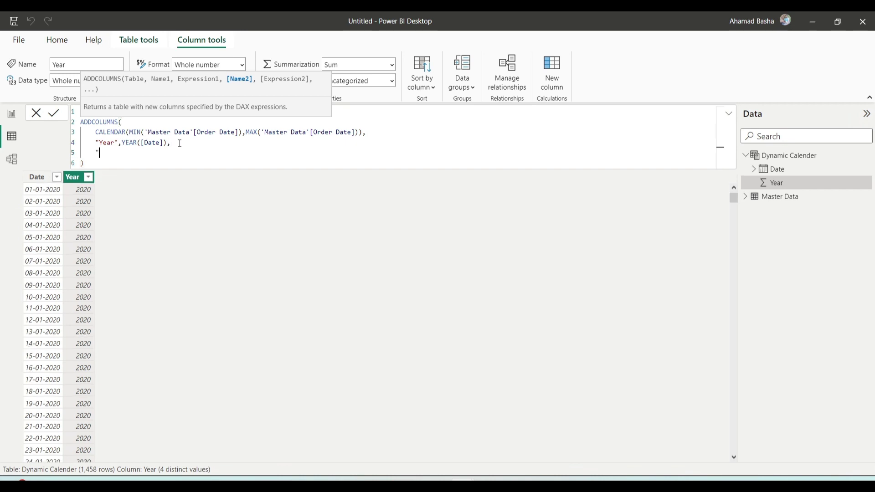
text(Half Year",)
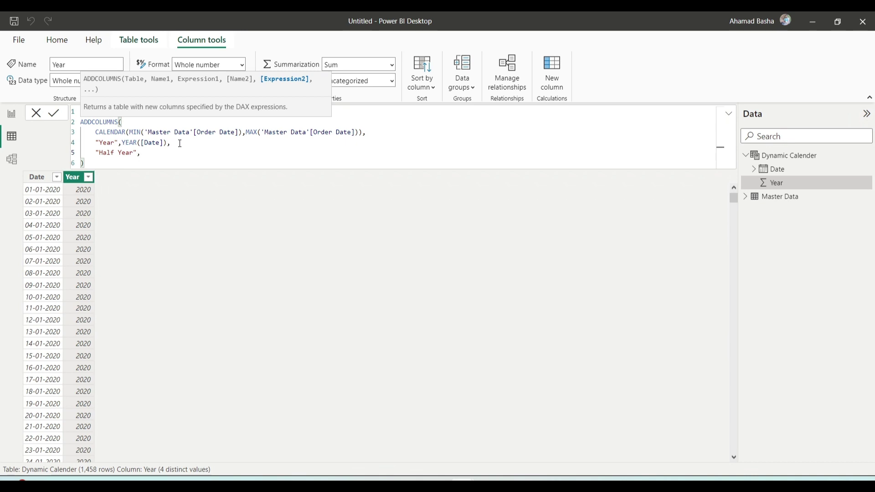
Step: Begin the Half Year expression as an IF function with the condition MONTH([Date])<=6
text(IF()
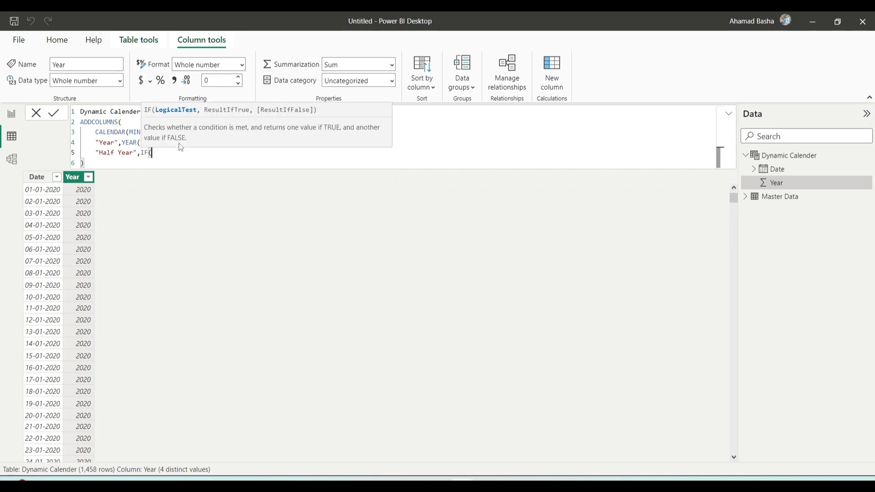
text(Mon)
key(Tab)
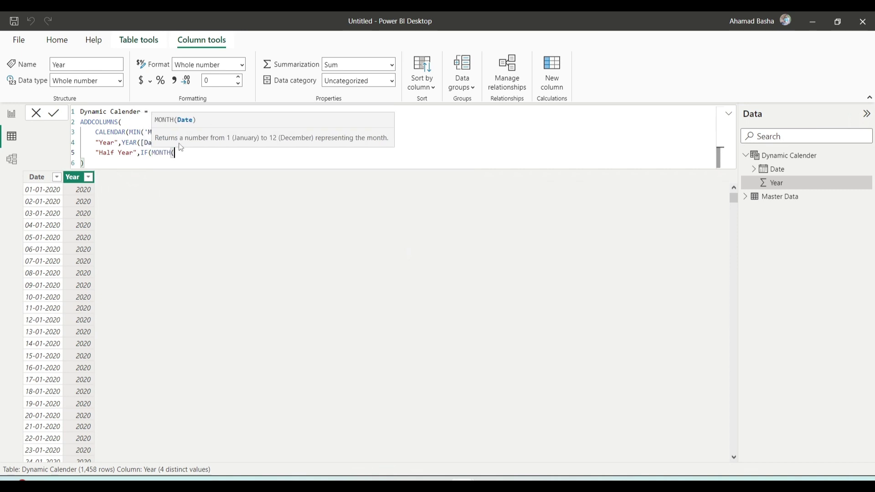
text(Date)
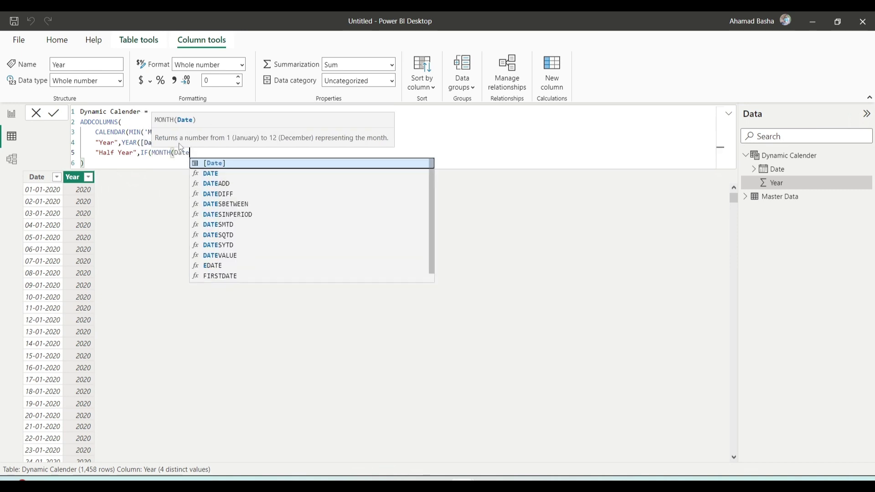
key(Tab)
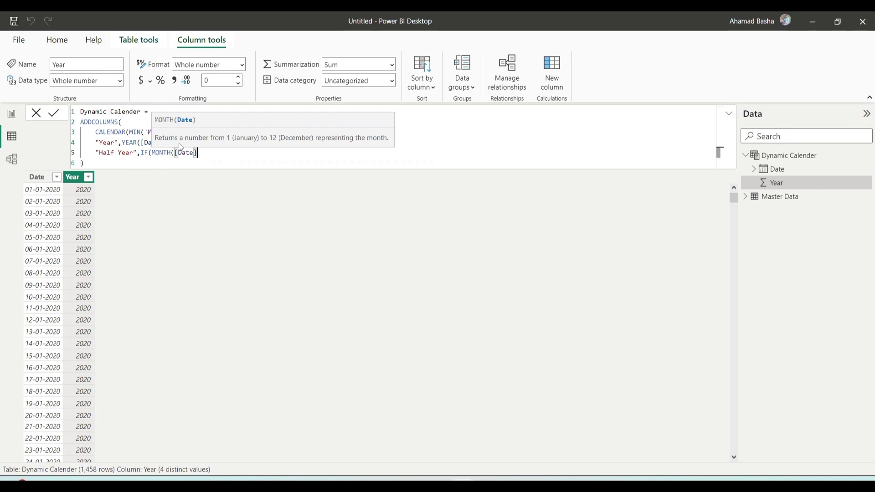
text())
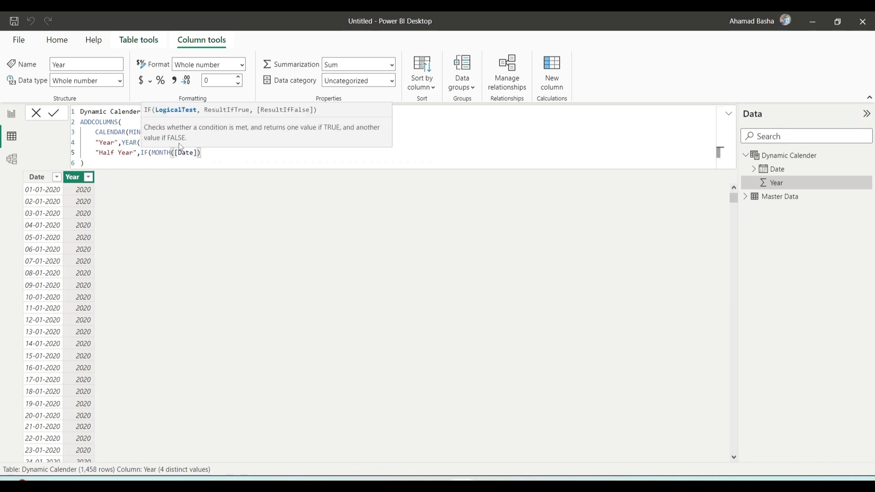
text(<=6,)
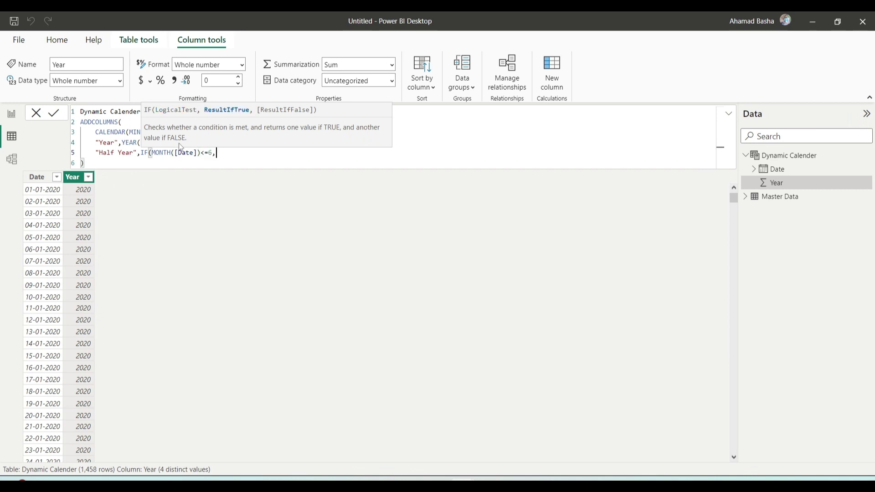
Step: Set the IF results to "H1" when true and "H2" when false, and commit the formula
text("H1","H)
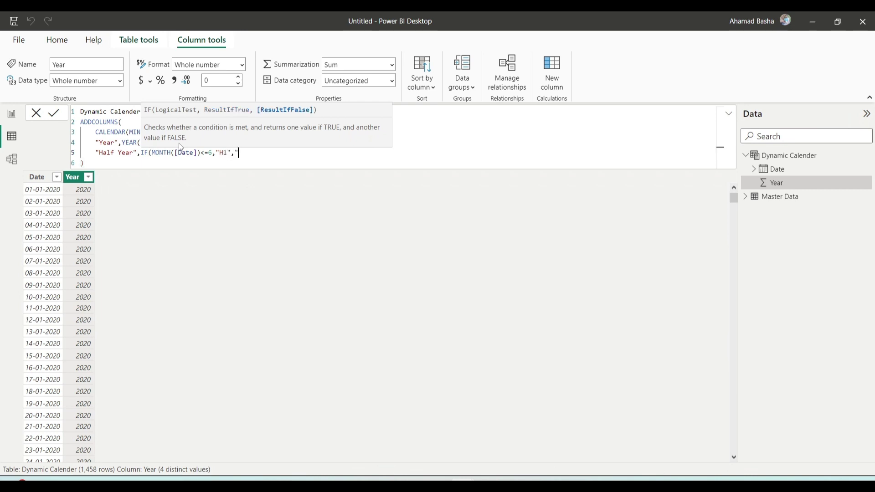
text(2"))
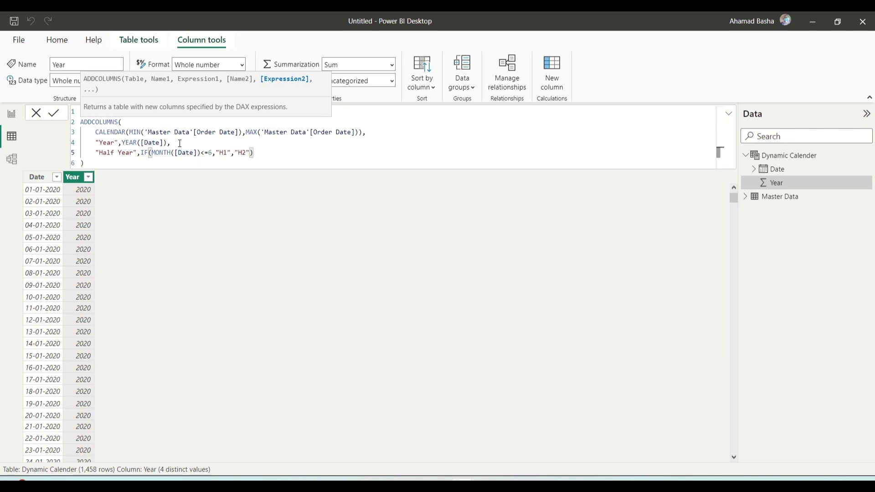
click(180, 143)
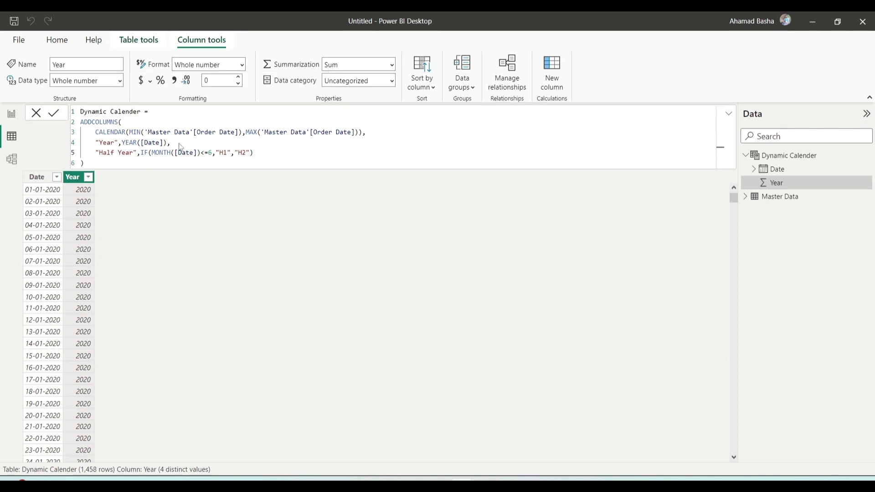
key(Return)
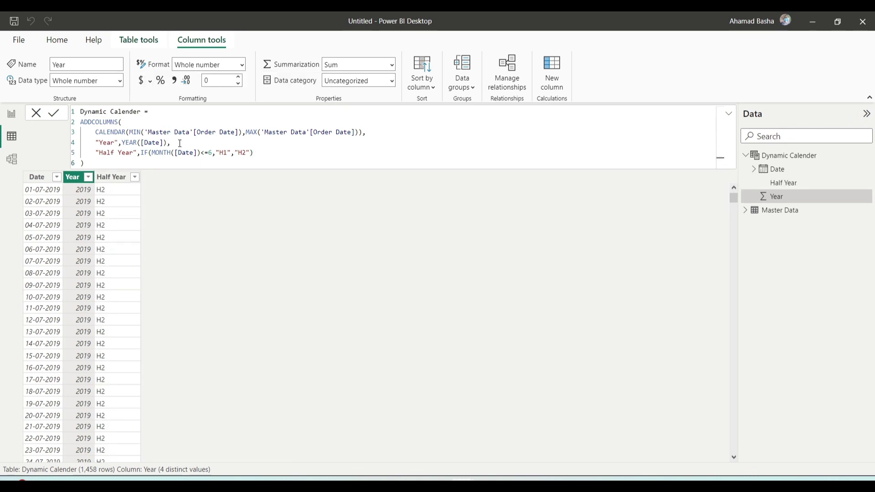
Step: Check the reference formula in Notepad, return to Power BI and start a new column line after Half Year
click(280, 154)
key(alt+Tab)
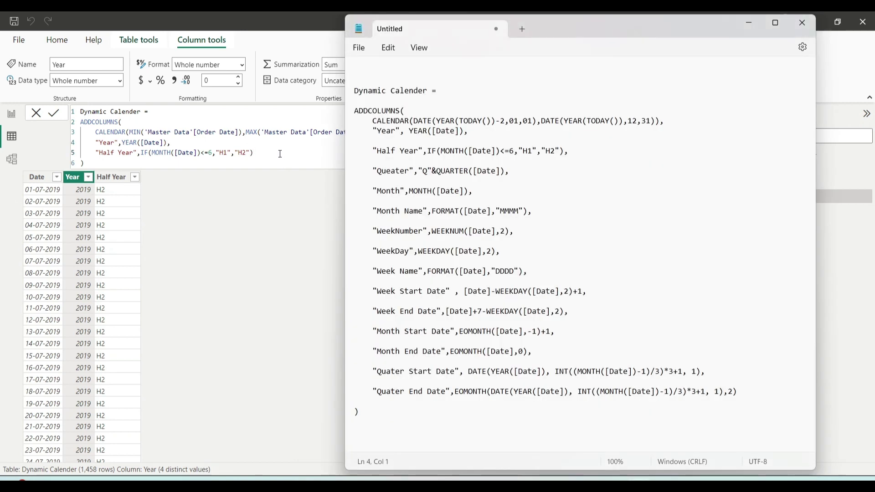
key(alt+Tab)
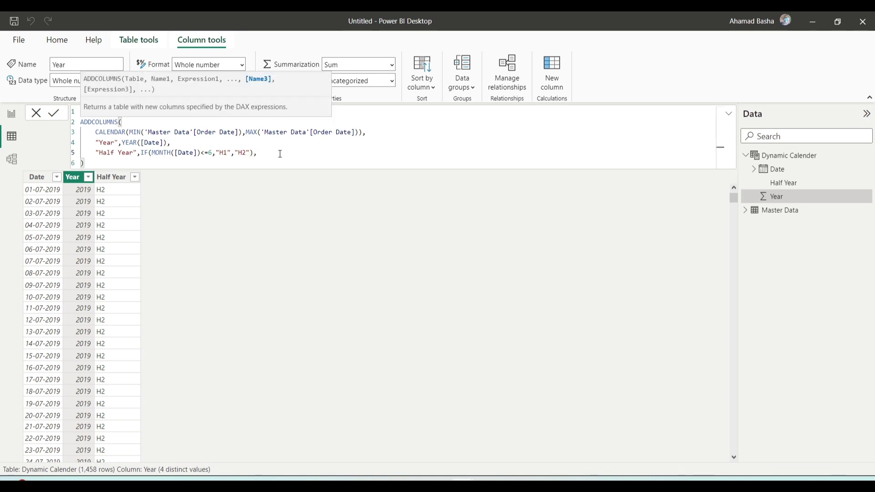
key(shift+Return)
text(")
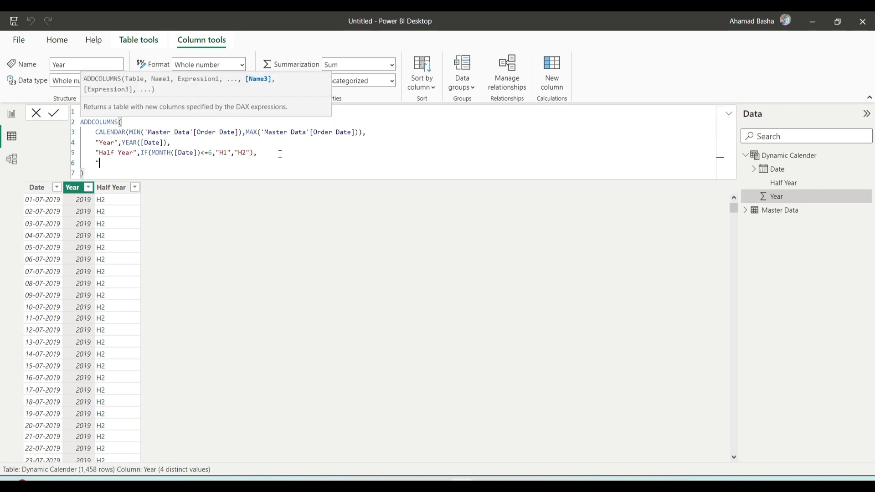
Step: Name the third added column "Quater" and begin its expression with Q to look up the quarter function
text(Qu)
text(ater)
text(',Qu)
key(BackSpace)
key(BackSpace)
key(BackSpace)
key(BackSpace)
text(",Q)
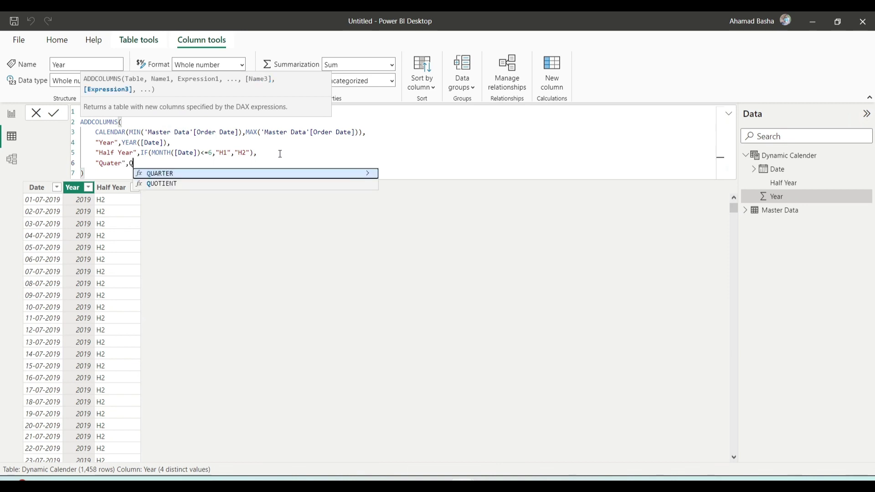
Step: Try to define the Quater column as QUARTER(Date) and commit the formula
text(UARTER(Date)
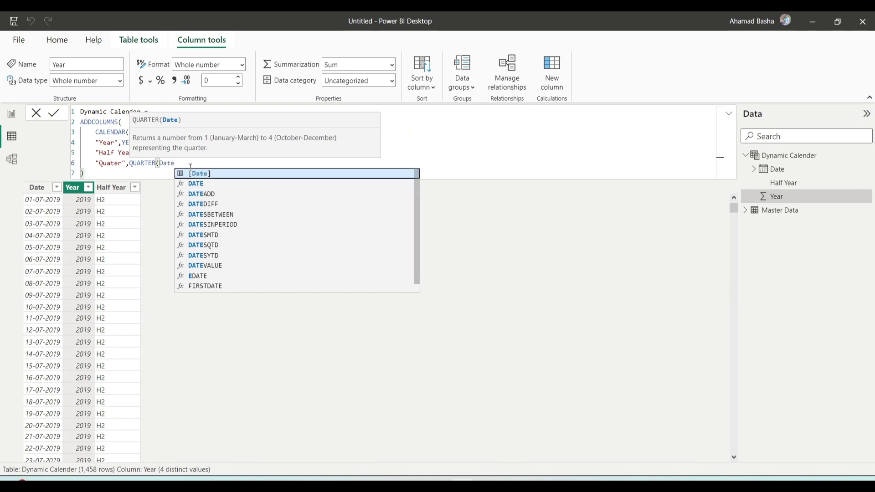
text())
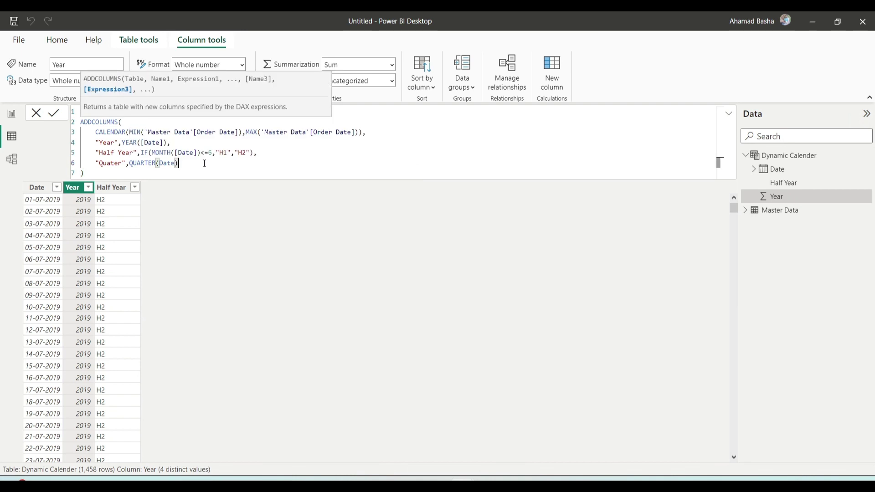
key(Escape)
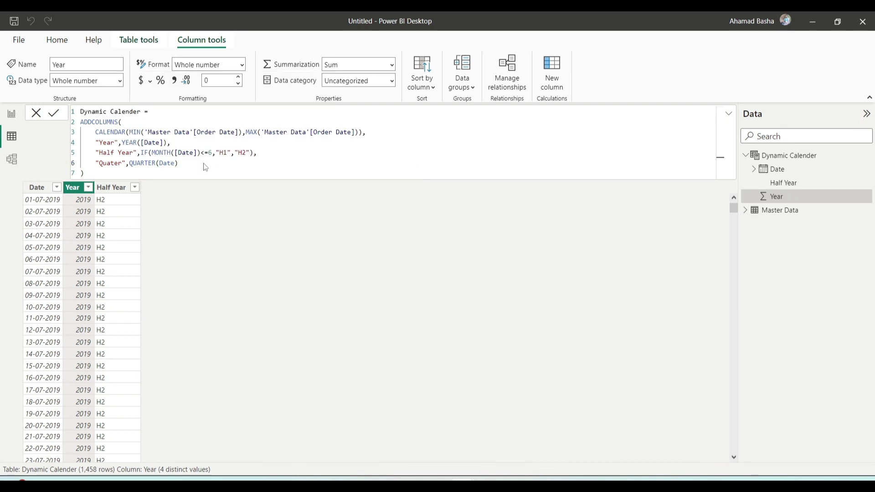
key(Return)
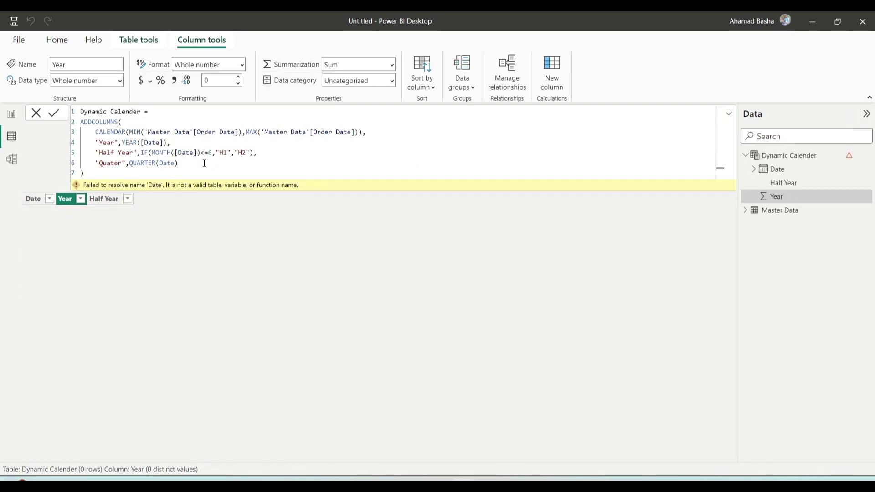
Step: Correct the Quater expression to QUARTER([Date]), using the Date column reference, and commit the formula
click(204, 164)
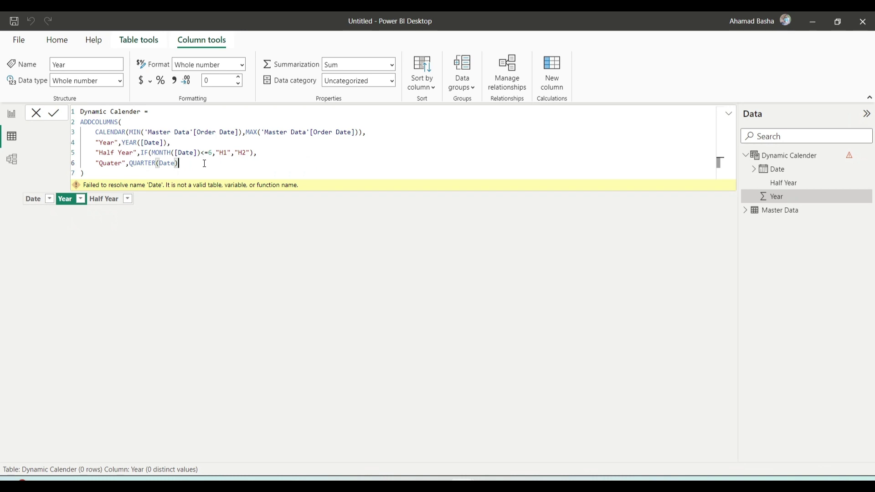
key(BackSpace)
key(BackSpace)
key(BackSpace)
key(BackSpace)
key(BackSpace)
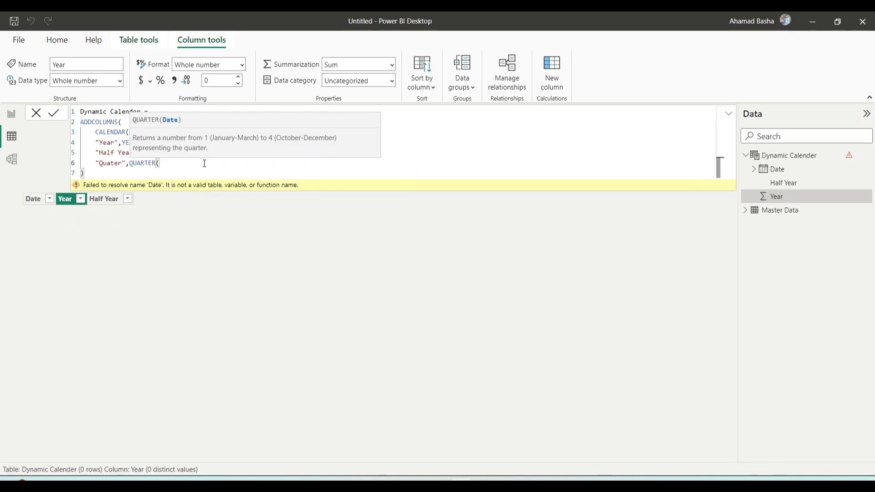
text(Date)
key(Up)
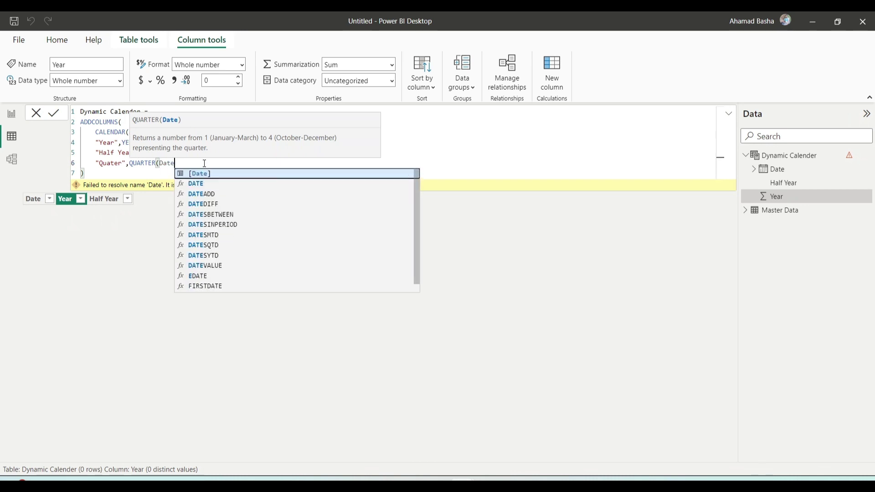
key(Tab)
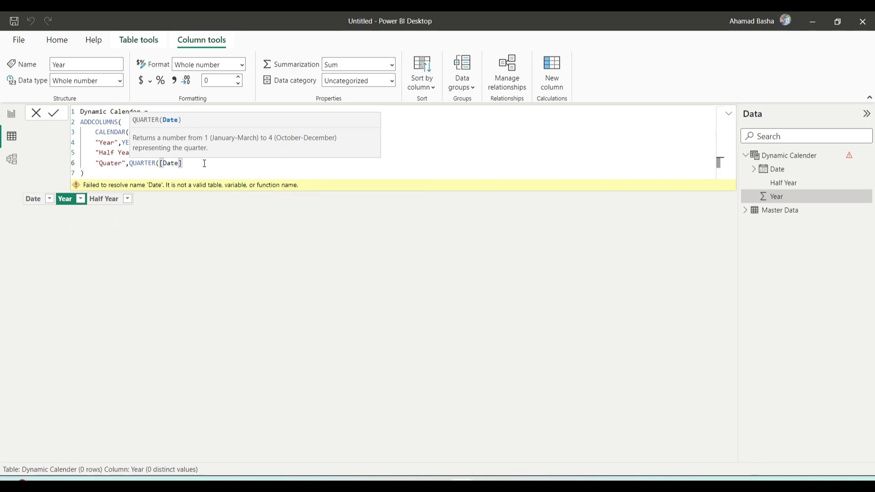
text())
key(Return)
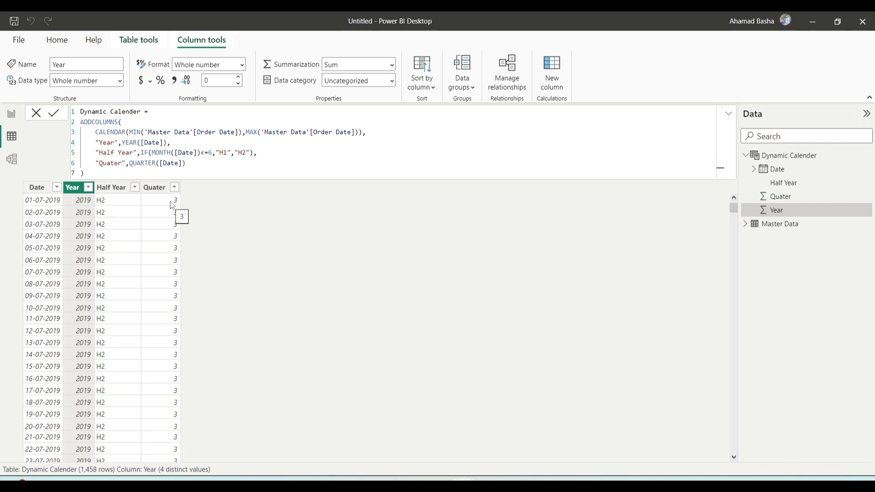
Step: Prefix the Quater expression with "Q"& so it reads "Q"&QUARTER([Date]), and commit the formula
click(131, 163)
text("Q"&)
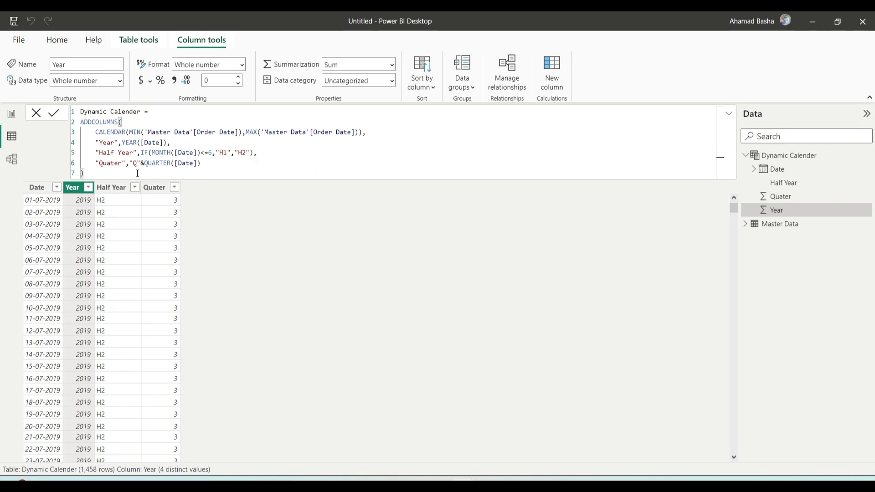
key(Return)
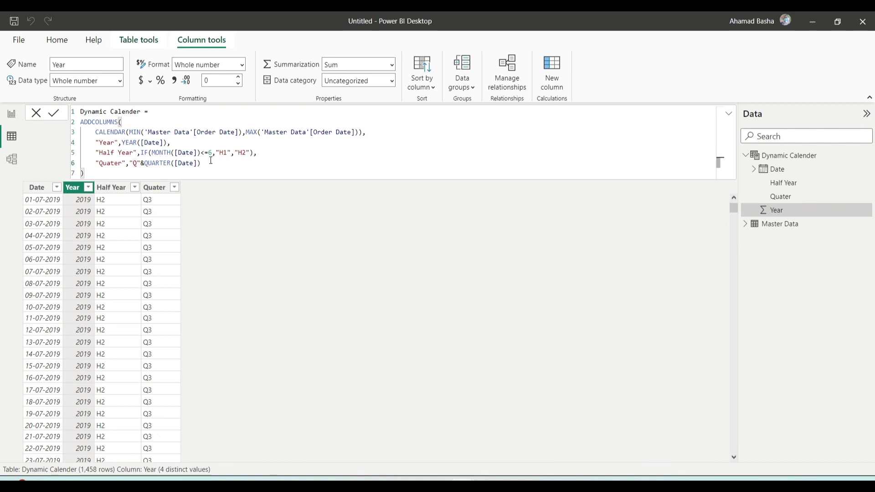
Step: Start a new column line after Quater and name the column "Month"
click(226, 165)
text(,)
key(Return)
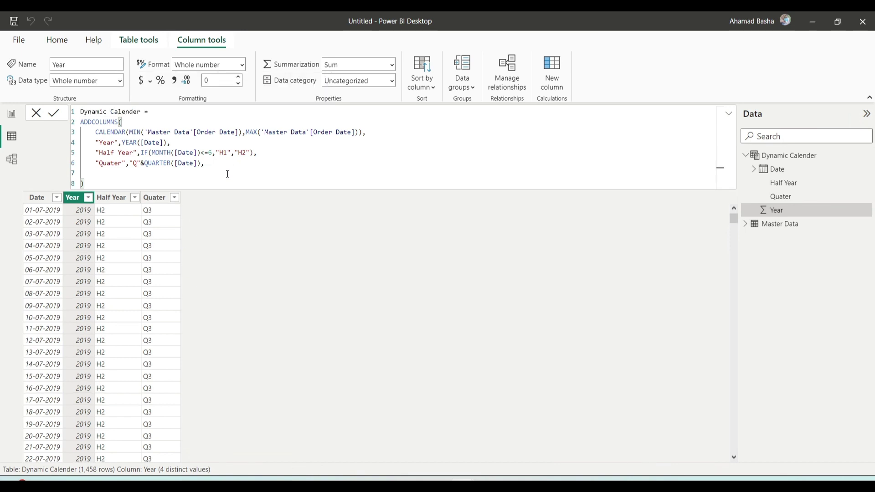
text("Month",Ma)
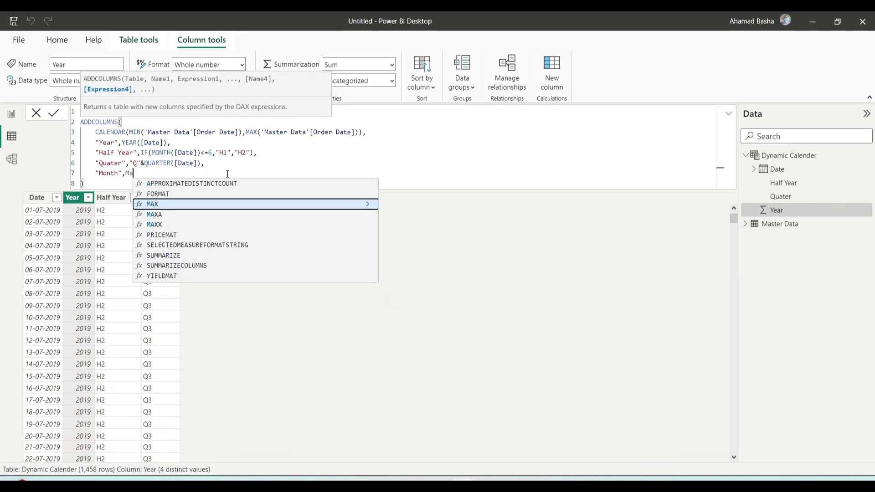
key(Down)
key(BackSpace)
key(BackSpace)
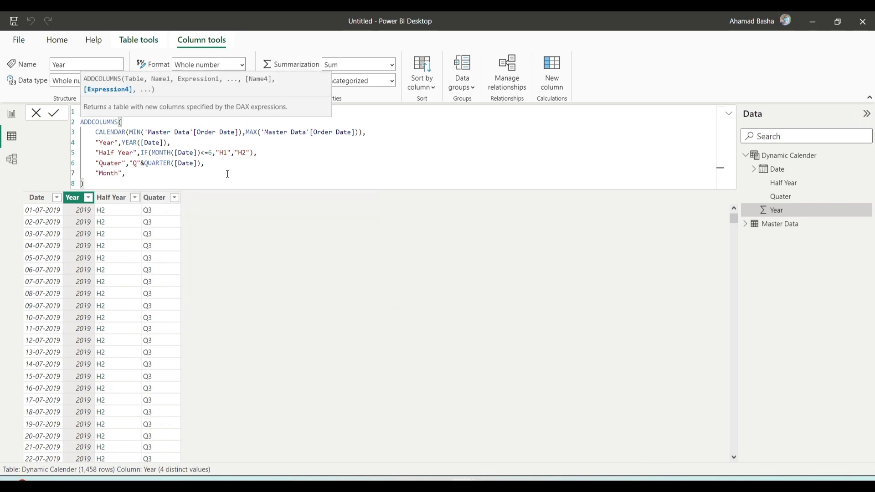
Step: Define the Month column as MONTH([Date]) and commit the formula
text(Mont)
key(Tab)
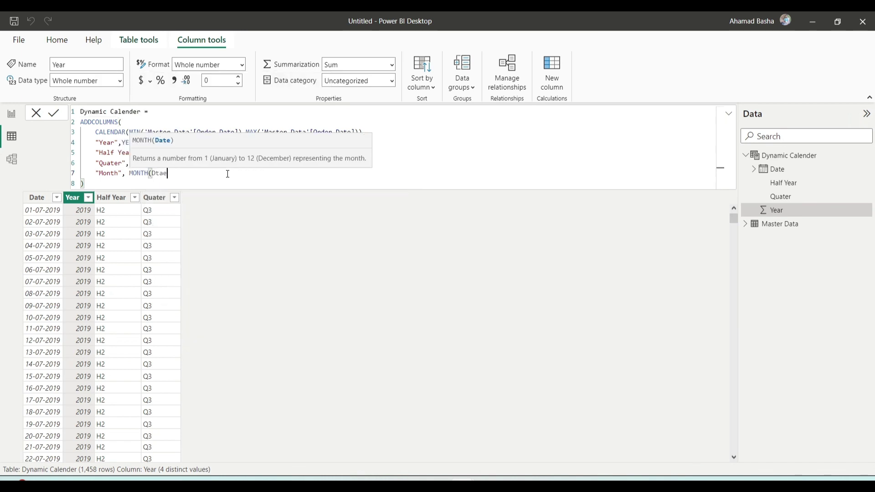
text(date)
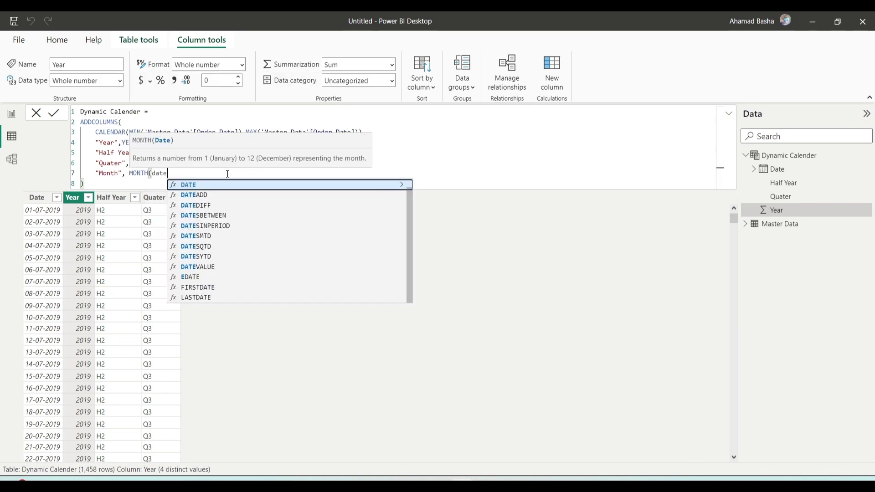
key(Tab)
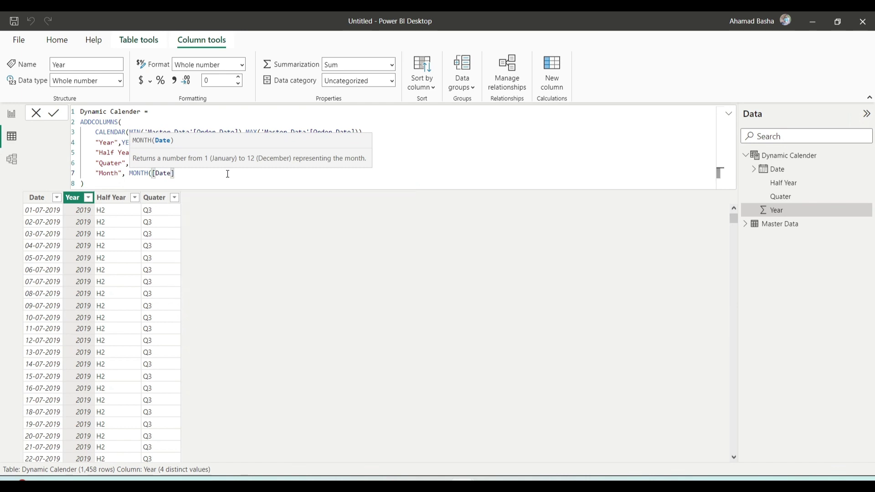
text())
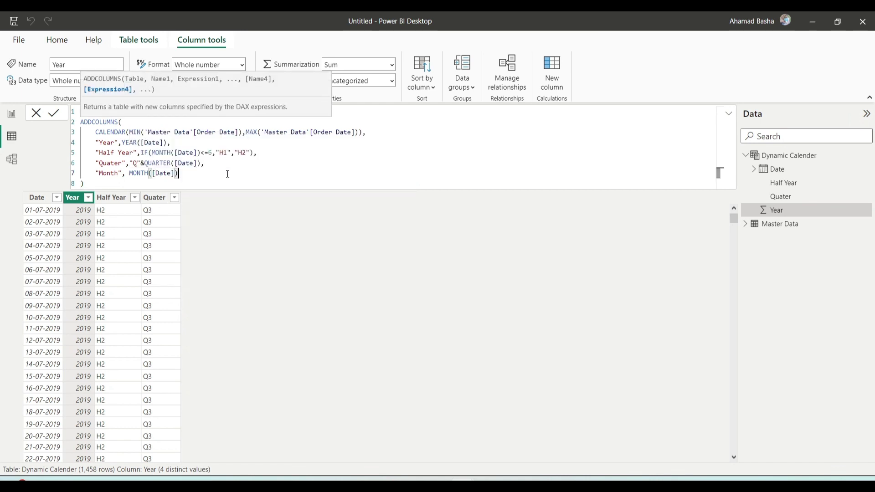
key(Return)
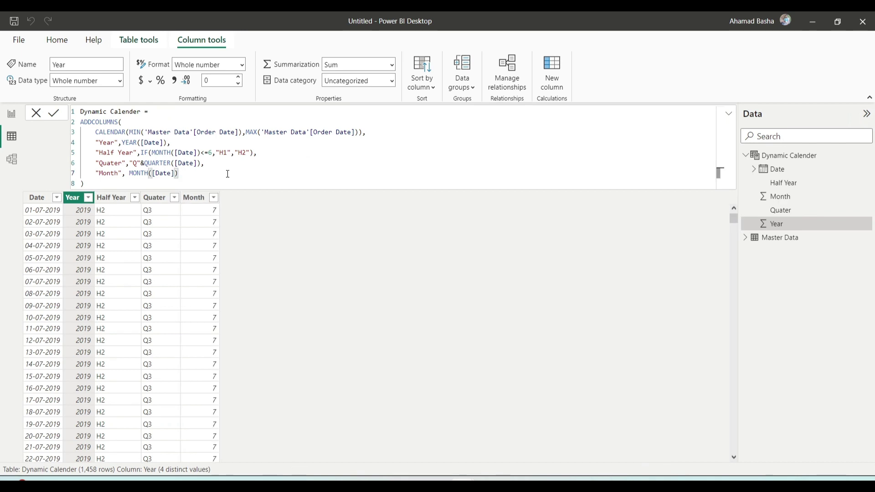
Step: Add a "Month No" column after Month, defined as FORMAT([Date],"MM"), and commit the formula
text(,)
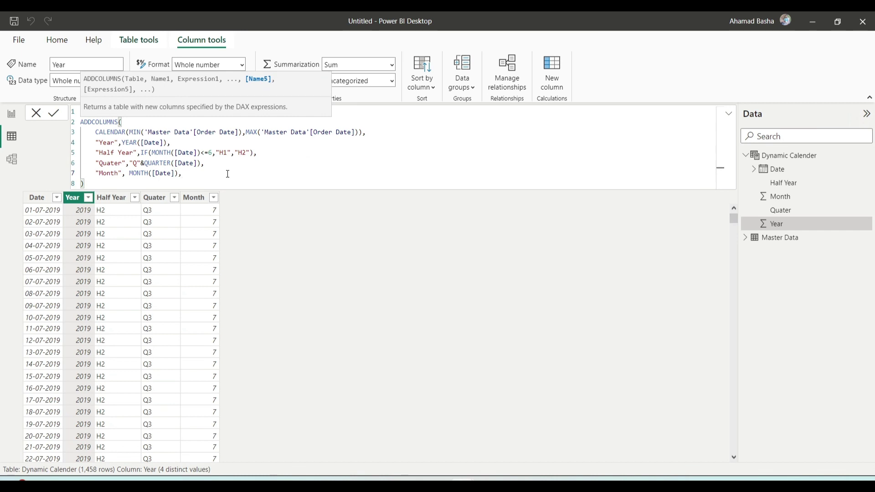
key(Return)
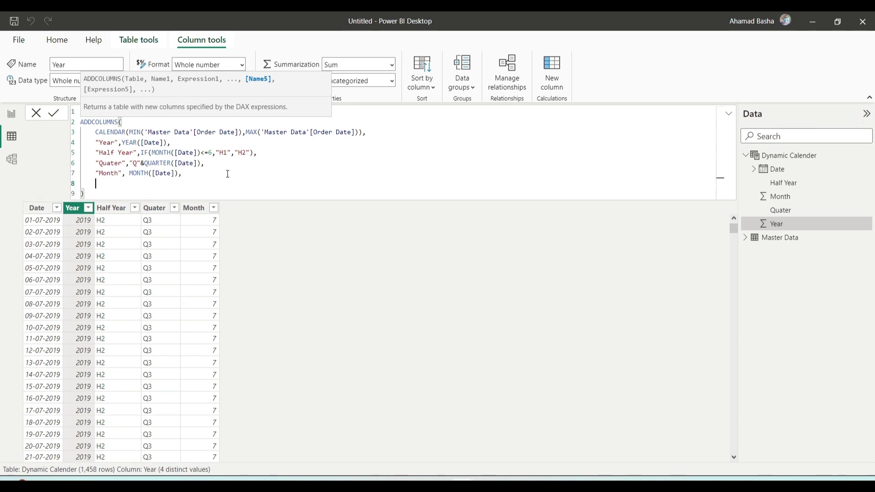
text("Month No", Form)
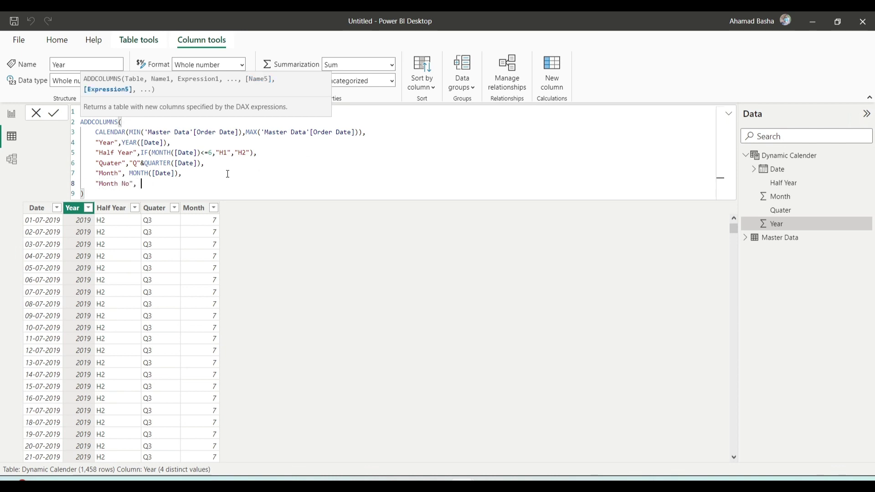
key(Tab)
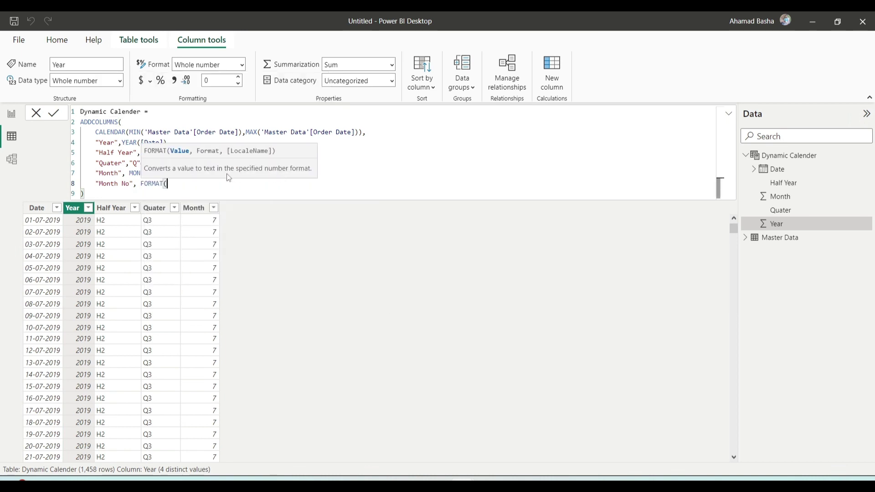
text(Date)
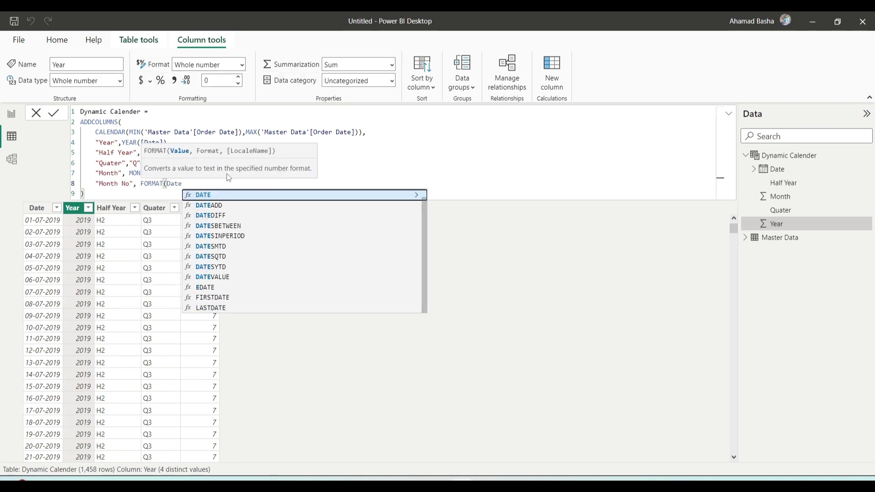
key(Tab)
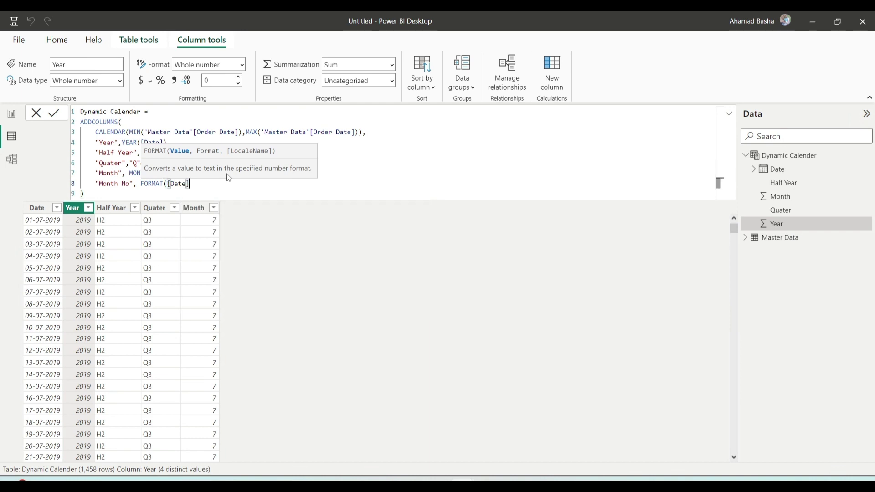
text(,"MM"))
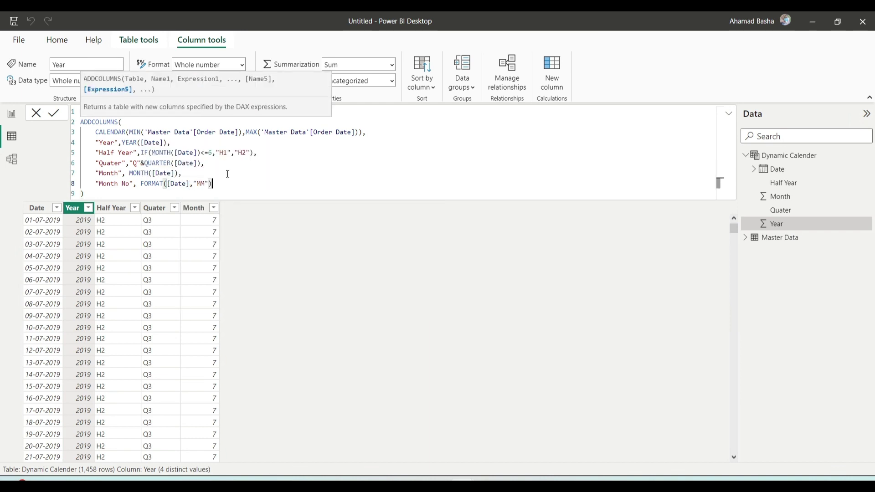
key(Return)
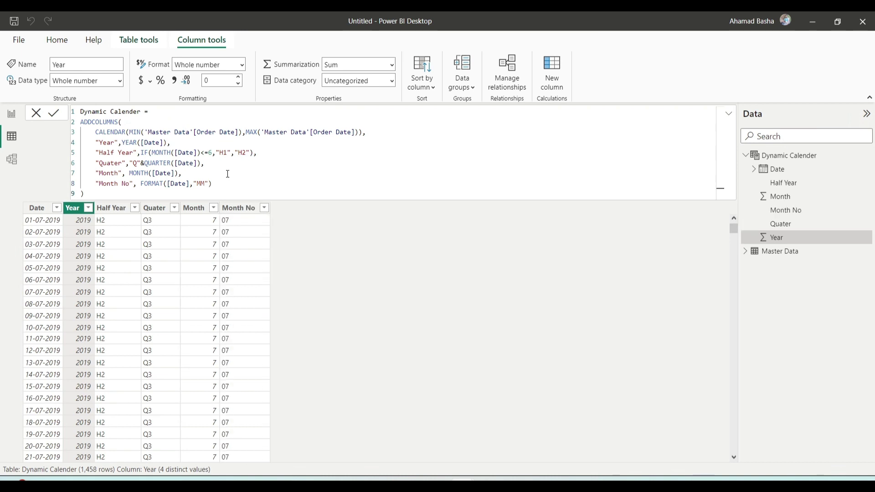
drag(213, 183, 135, 186)
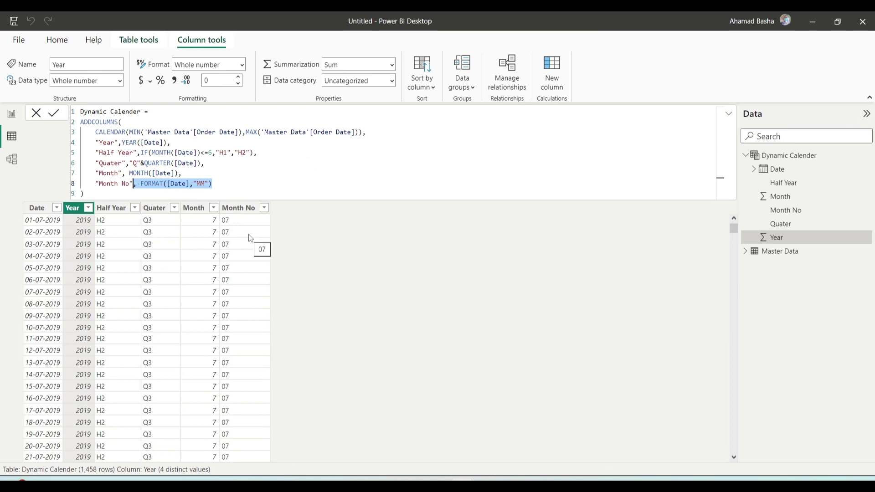
Step: Start a new column line after Month No and name the column "Month Name"
click(229, 183)
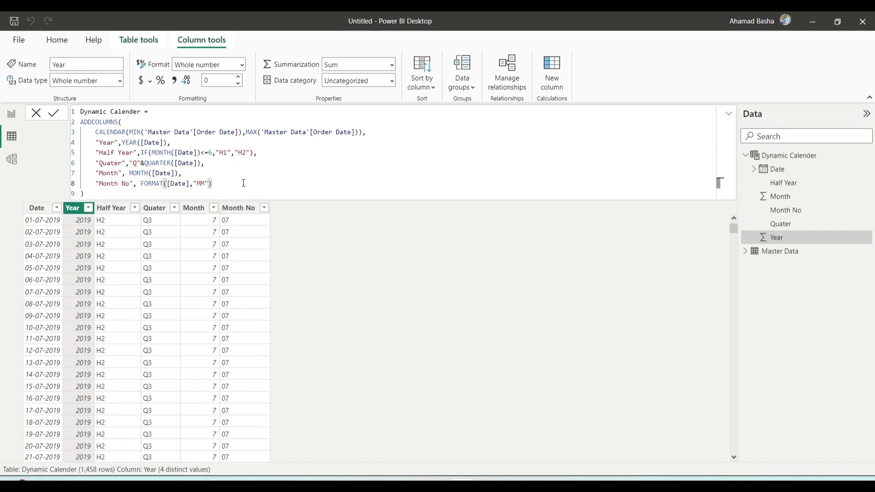
text(,)
key(shift+Return)
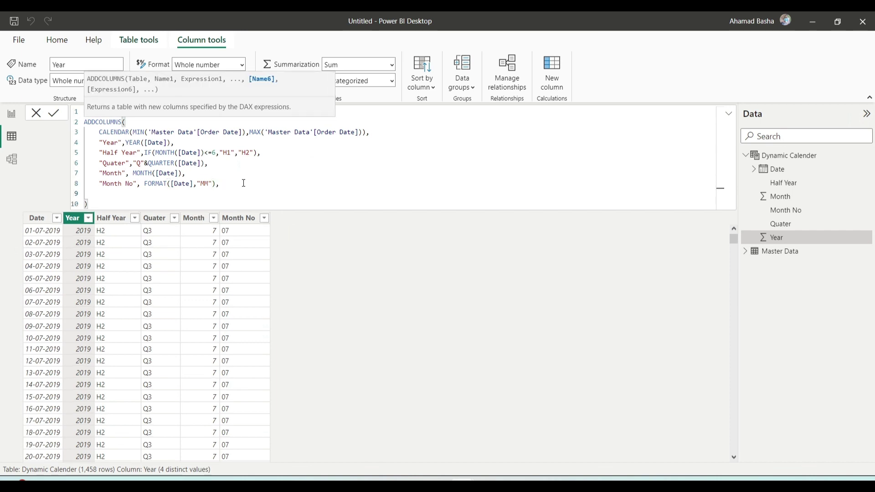
text("Month Name",)
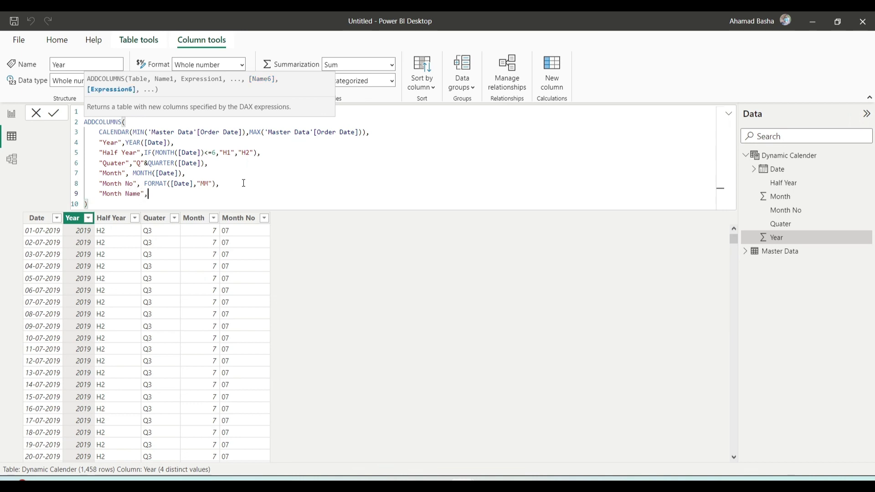
Step: Define the Month Name column as FORMAT([Date],"MMM") and commit the formula
text(FORMAT()
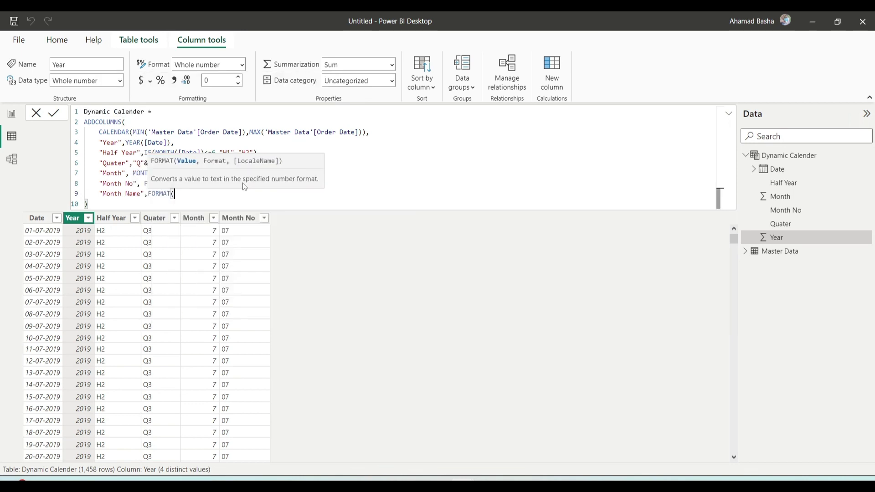
text(Date)
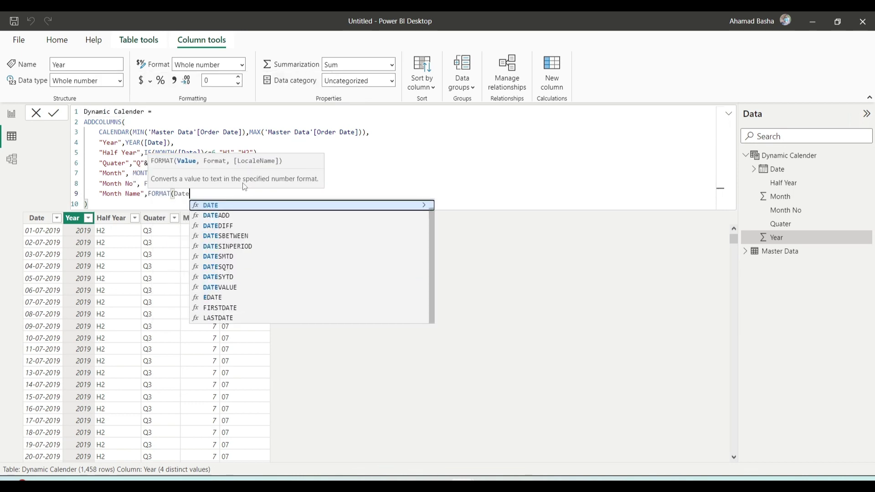
key(Tab)
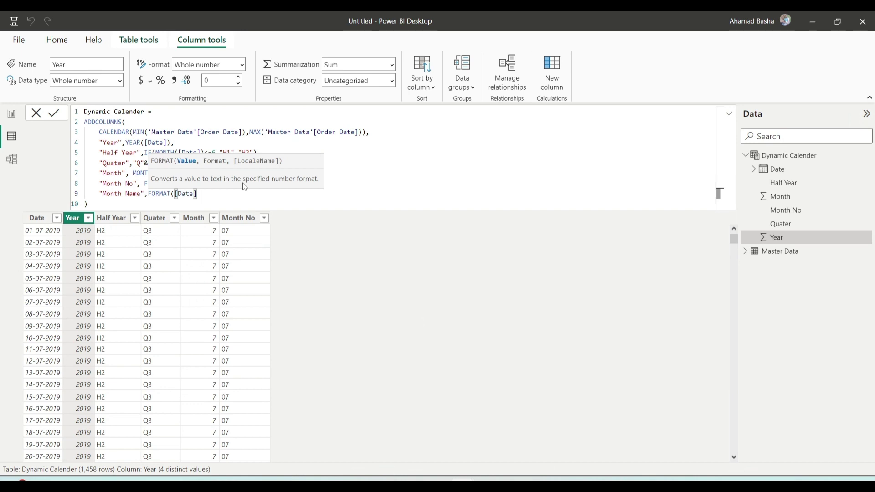
text(,"MMMM")
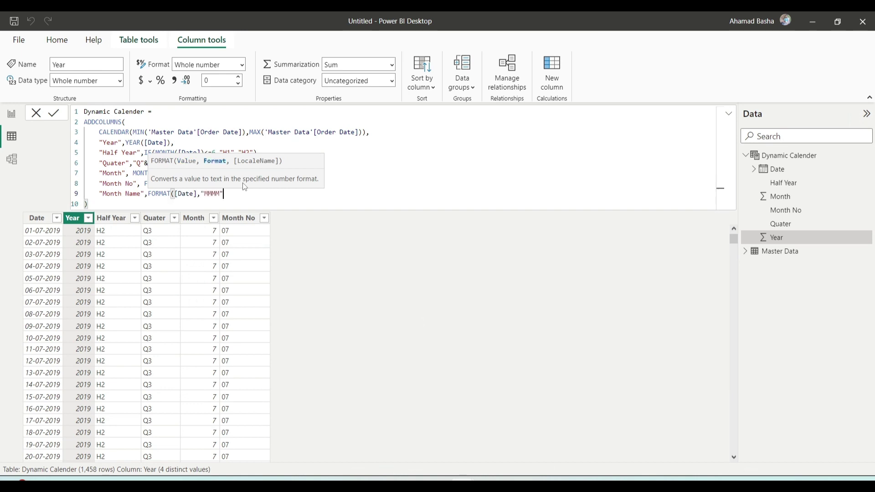
key(BackSpace)
key(BackSpace)
text("))
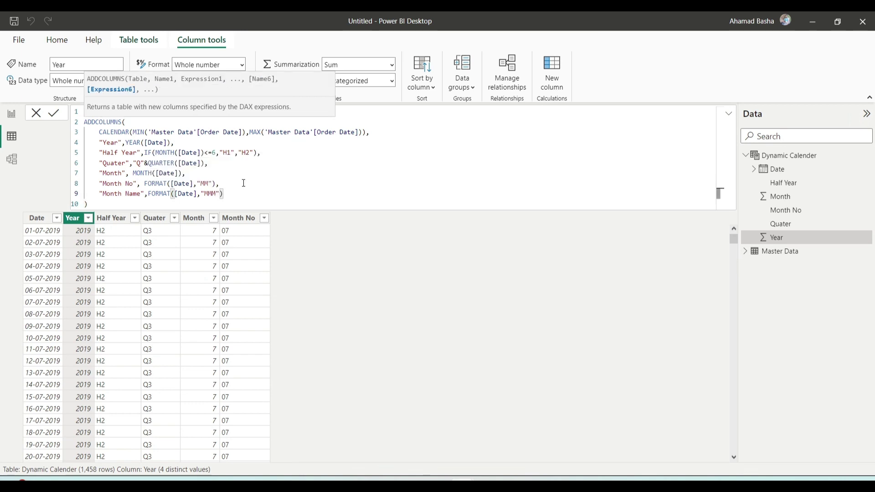
key(Return)
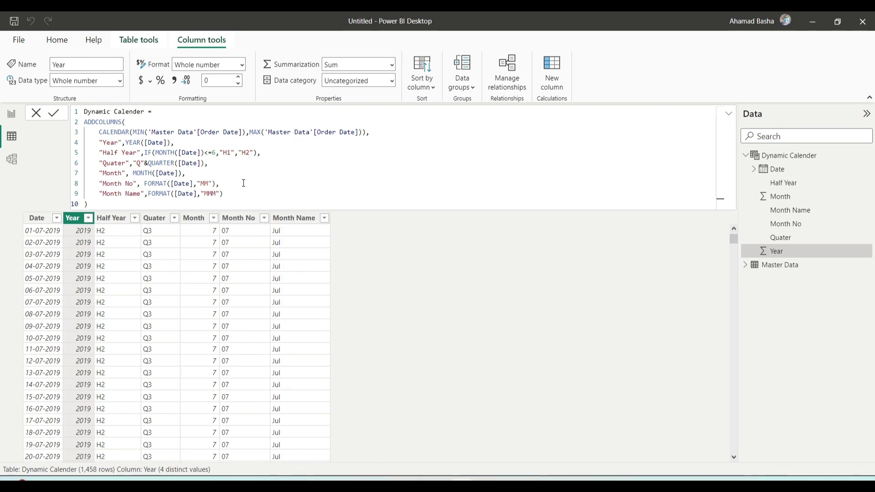
Step: Change the Month Name column's format string to "MMMM", commit the formula and check the resulting rows
click(213, 195)
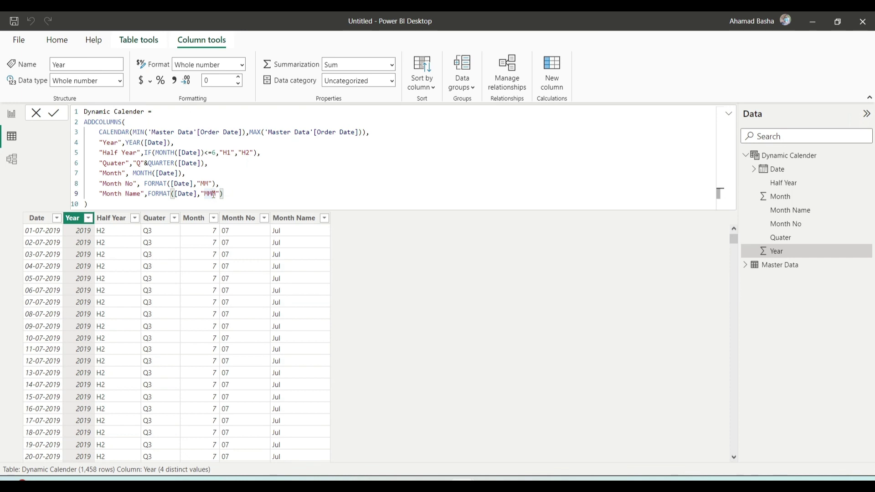
text(M)
click(243, 194)
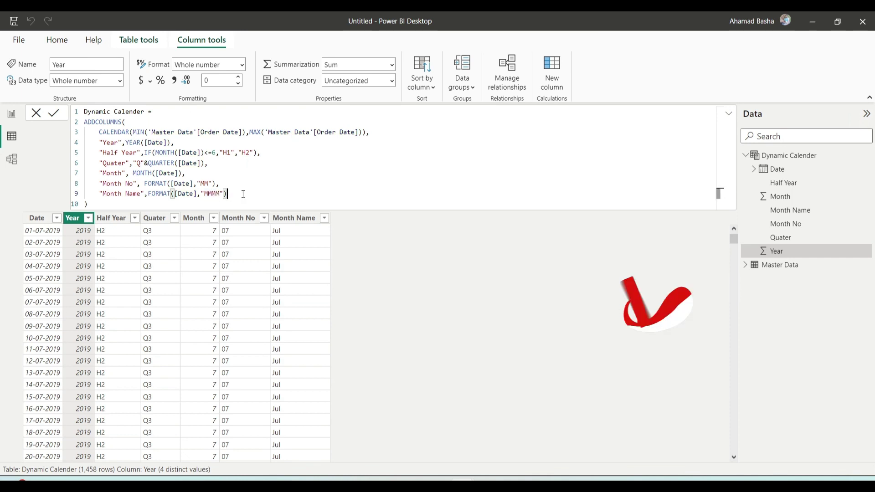
key(Return)
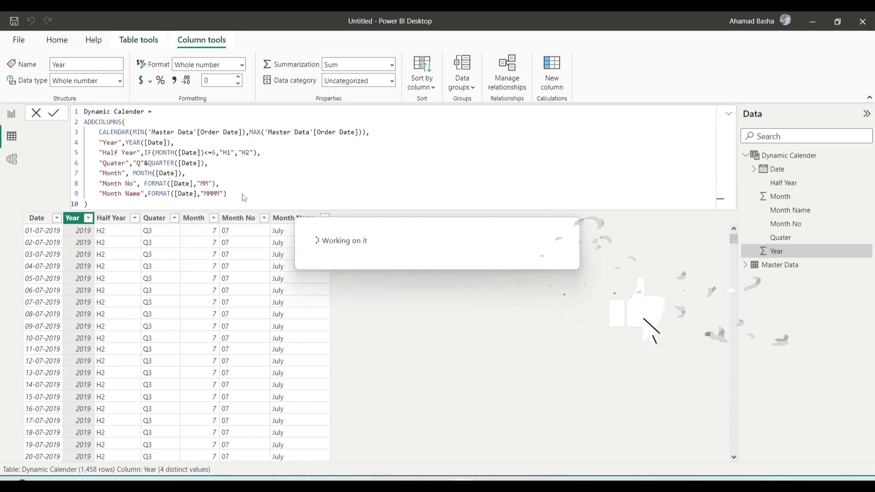
scroll(271, 323, down, 15)
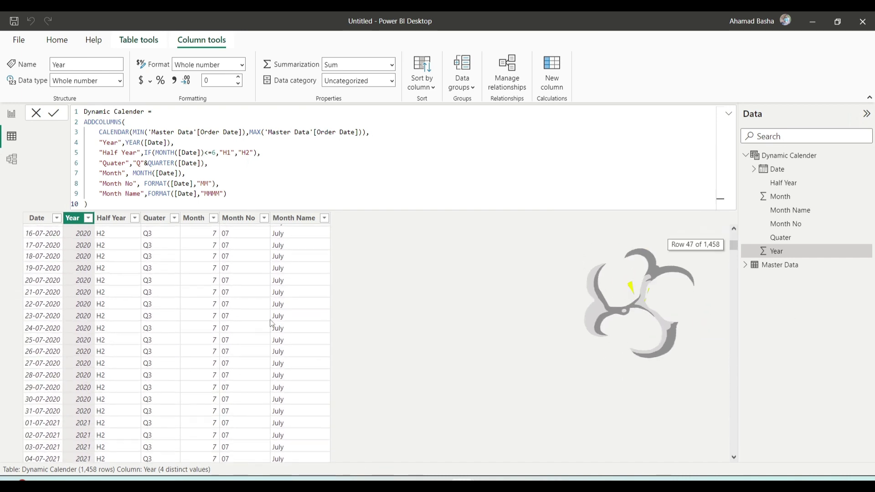
scroll(271, 323, down, 8)
scroll(271, 323, up, 9)
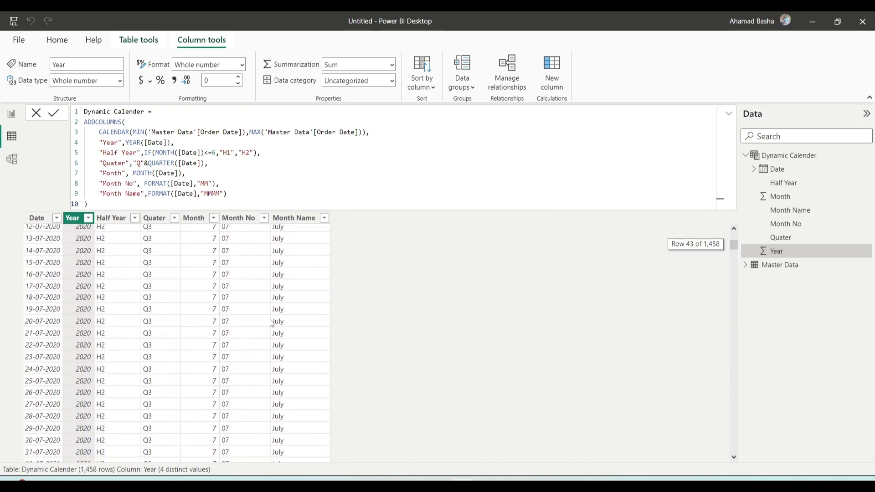
scroll(272, 322, up, 12)
Step: Add a new column line after Month Name, name the column "Week Name" and begin its FORMAT expression
click(233, 193)
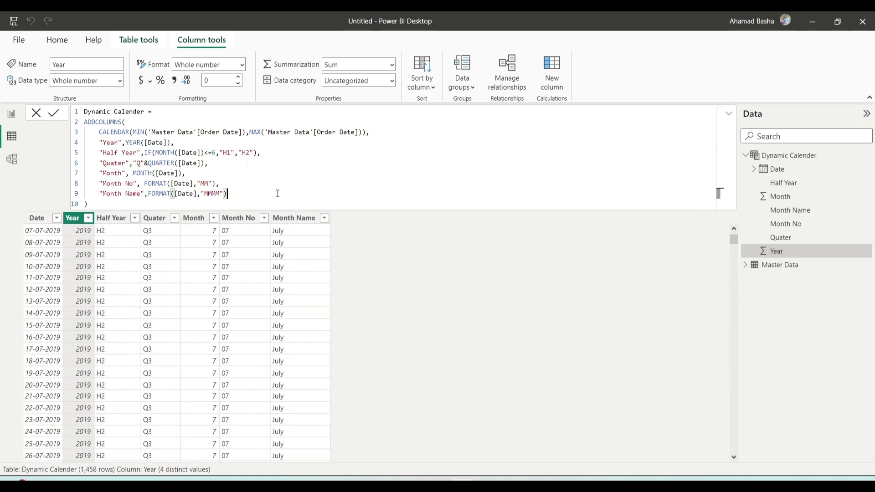
text(,)
key(Return)
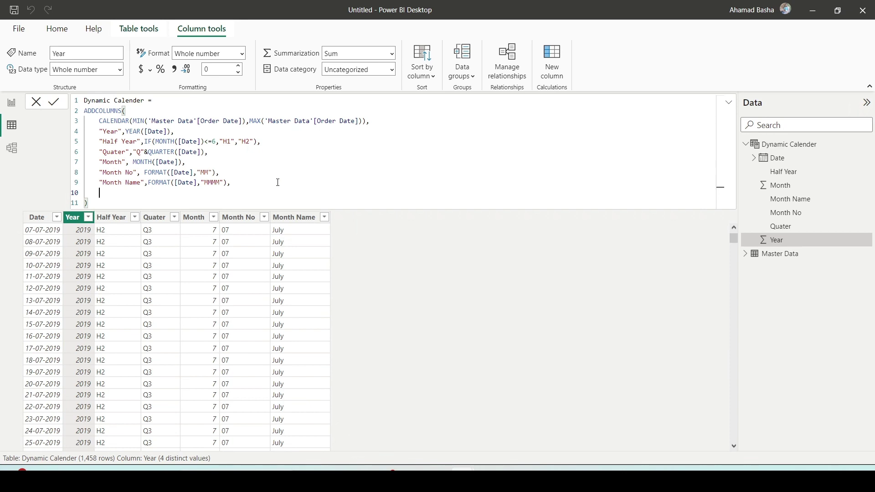
text("Wek)
key(BackSpace)
text(ek Name",)
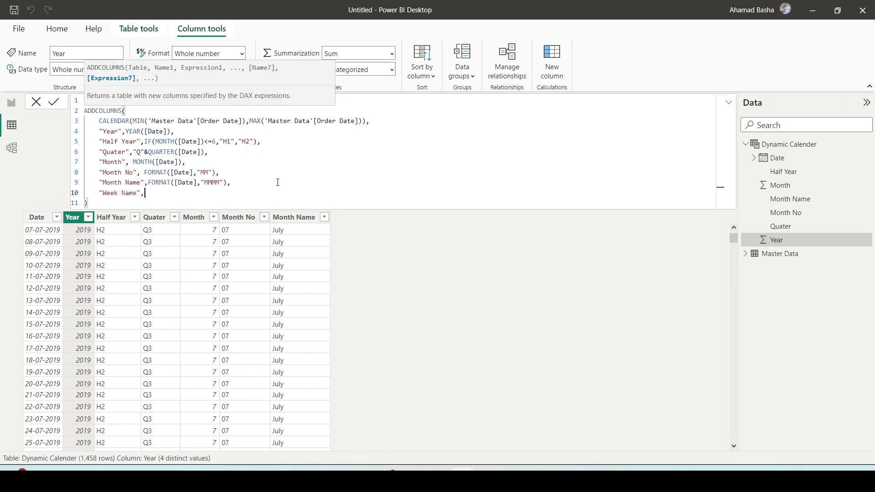
text(FORMAT()
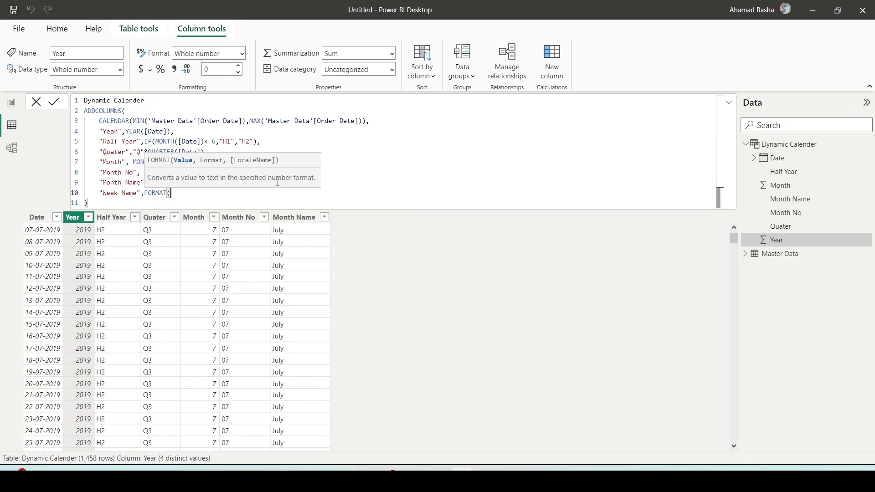
text(DATE()
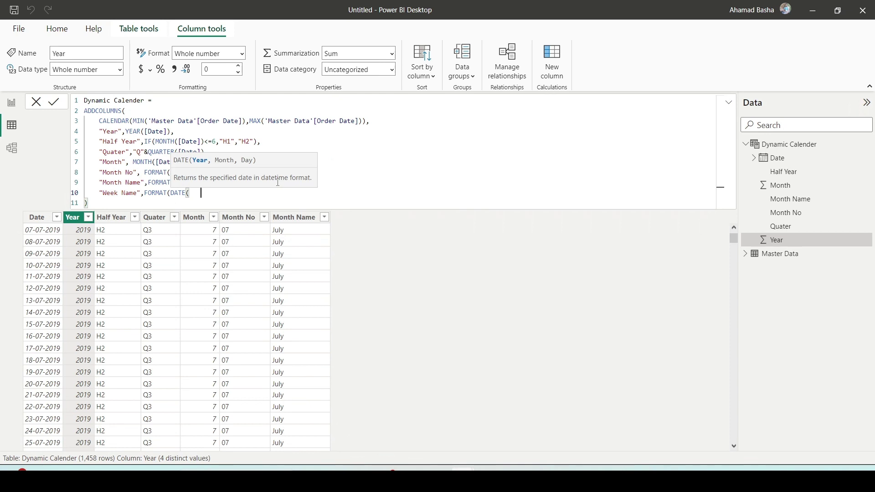
key(BackSpace)
key(BackSpace)
key(BackSpace)
key(BackSpace)
key(BackSpace)
key(BackSpace)
key(BackSpace)
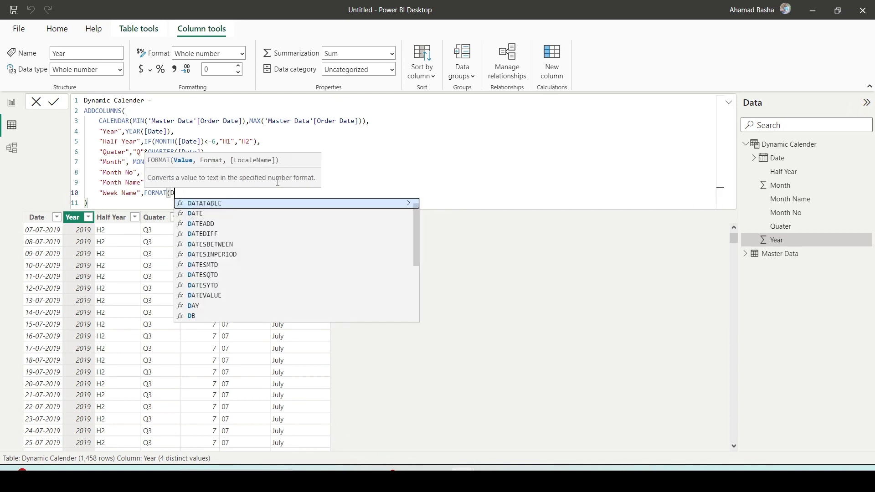
Step: Complete the Week Name column as FORMAT([Date],"DDD") and commit the formula
text(ate)
key(Tab)
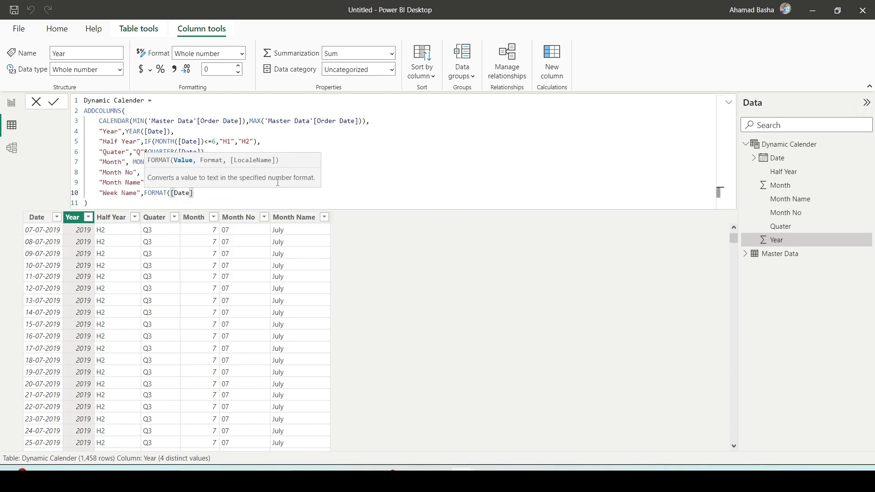
text(,)
text("DDD"))
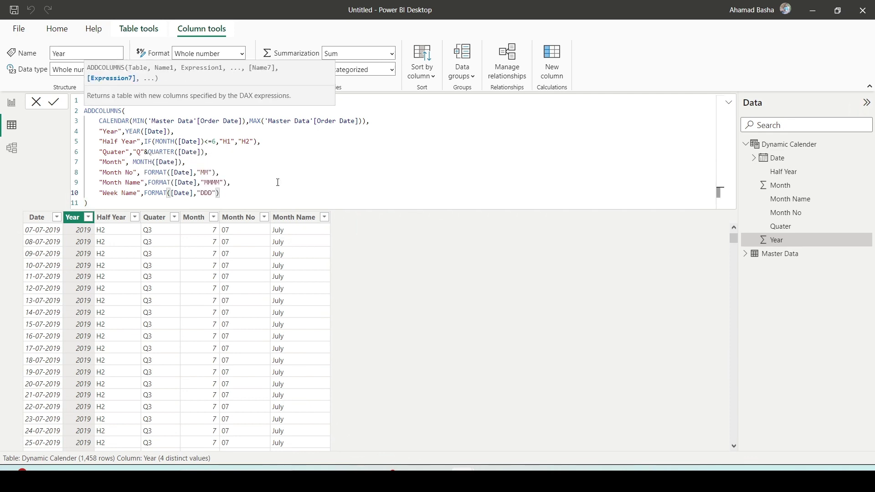
key(Return)
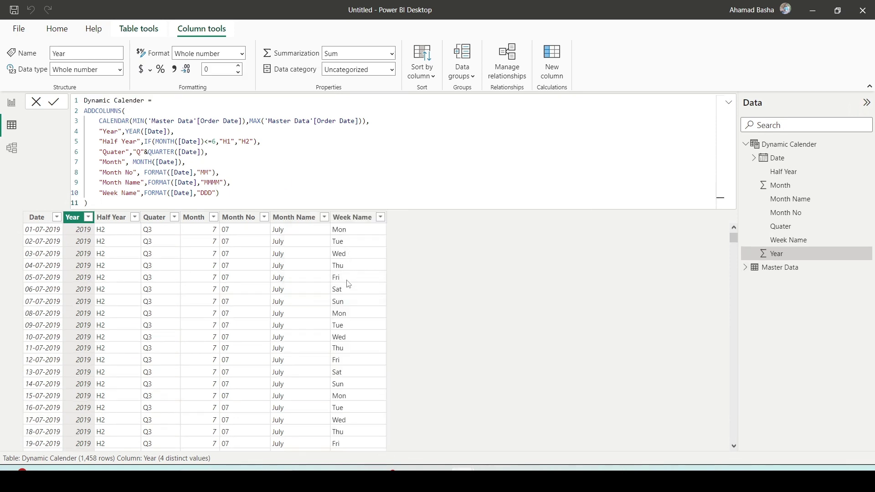
Step: Change the Week Name column's format string to "DDDD" and commit the formula
click(211, 192)
text(D)
click(242, 194)
key(Return)
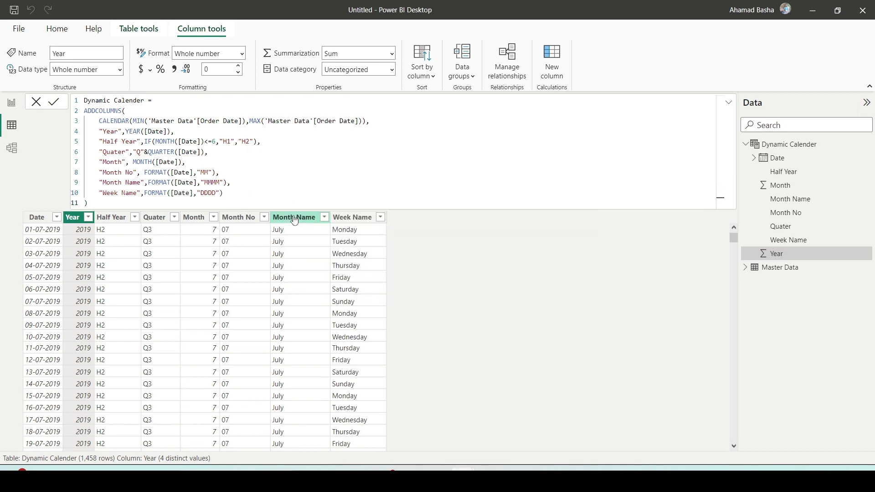
Step: Add a "Week Number" column after Week Name, using the WEEKNUM function on [Date]
click(230, 194)
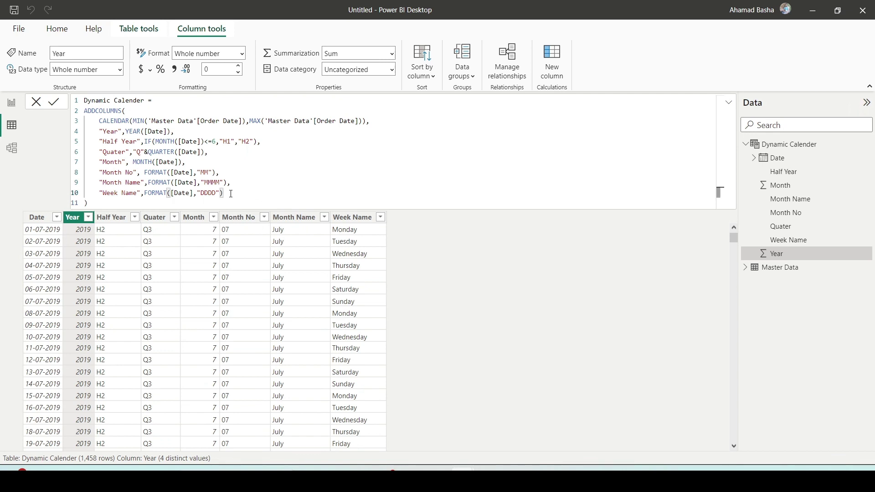
text(,)
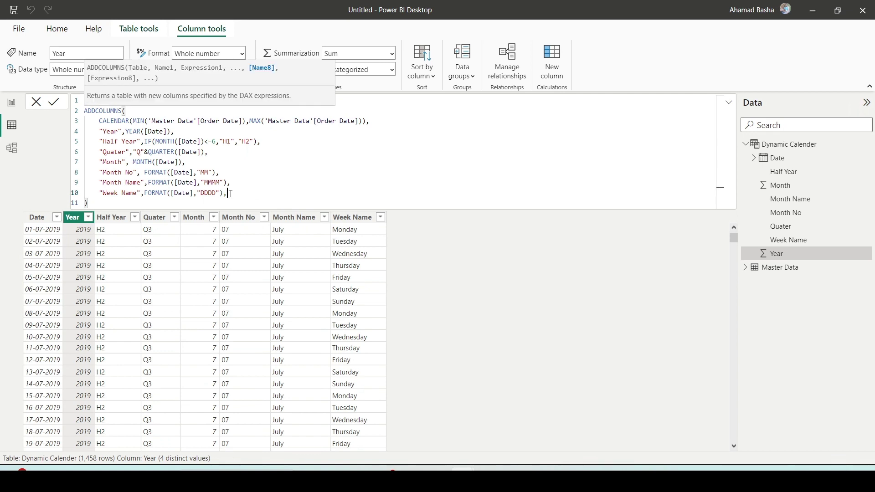
key(shift+Return)
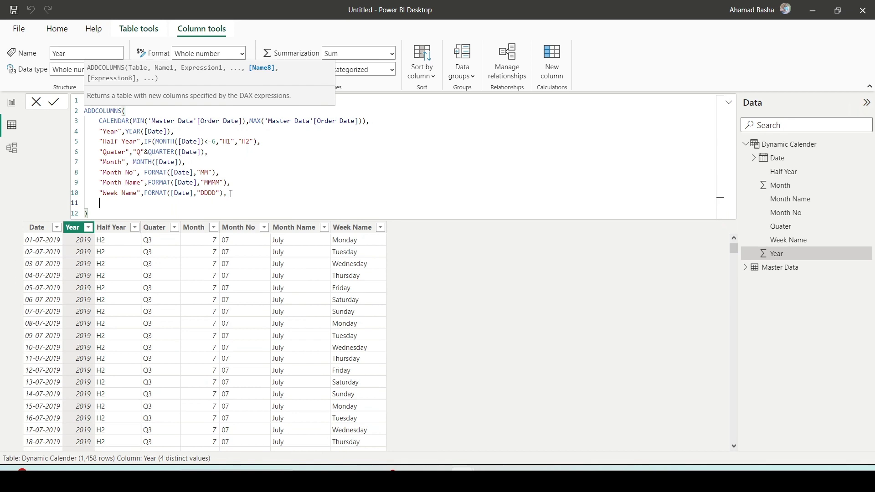
text("Week Number",Wee)
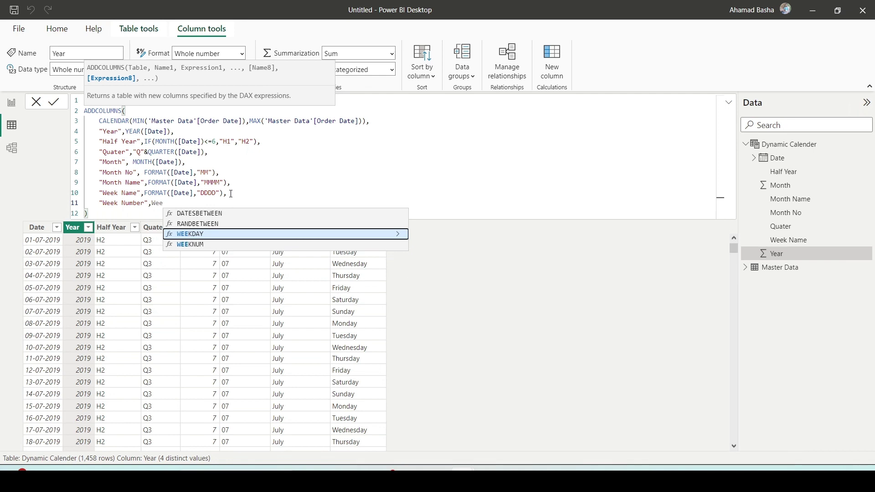
key(Down)
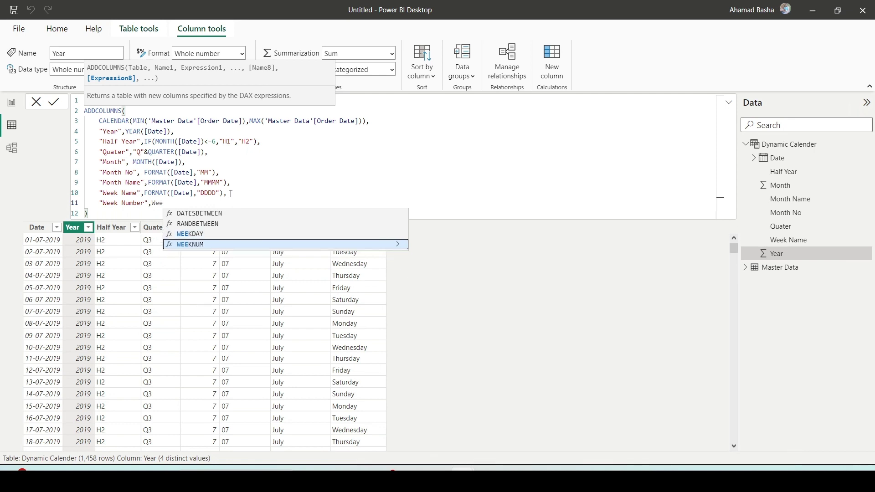
key(Tab)
text(Date)
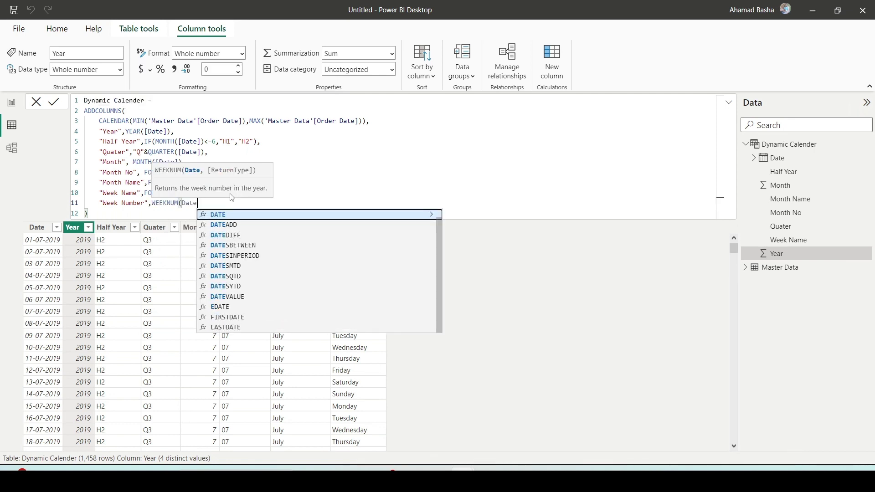
key(Tab)
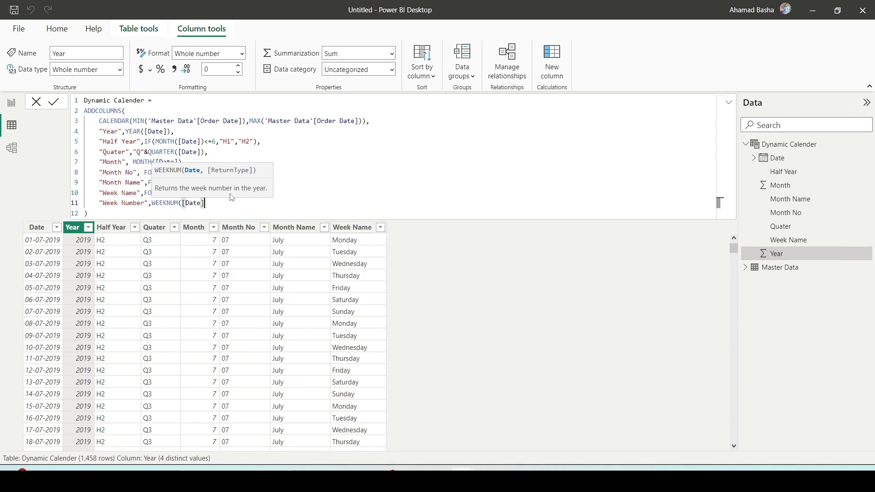
Step: Set the WEEKNUM return type to 2, close the expression and commit the formula
text(,)
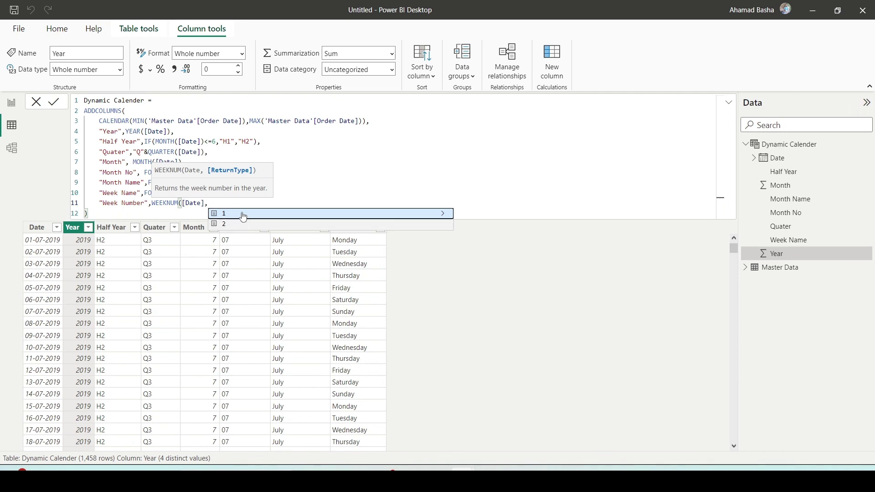
click(446, 214)
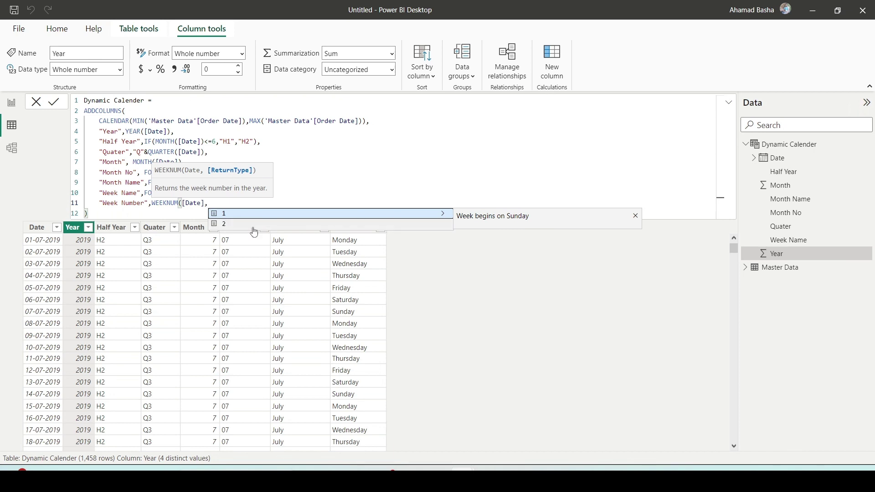
click(237, 224)
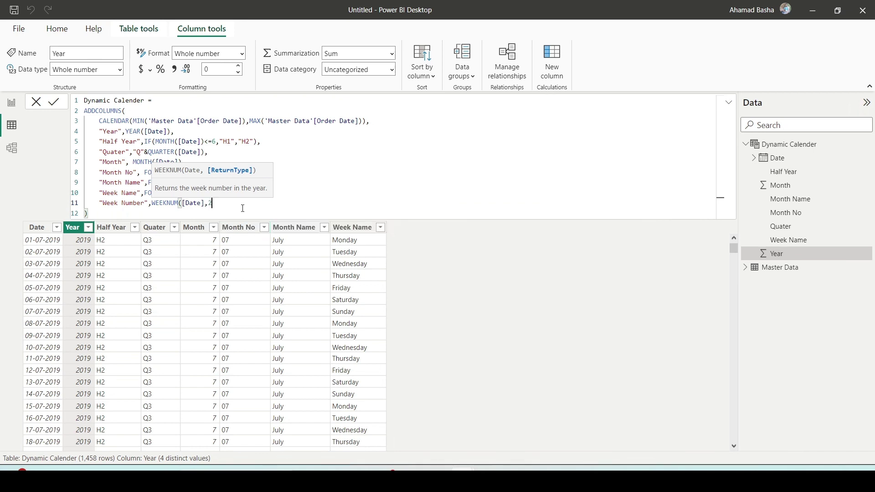
text())
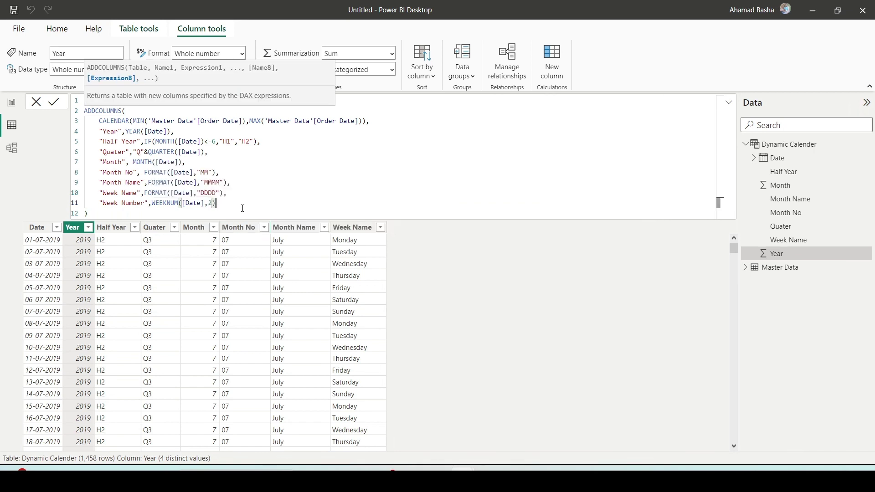
key(Return)
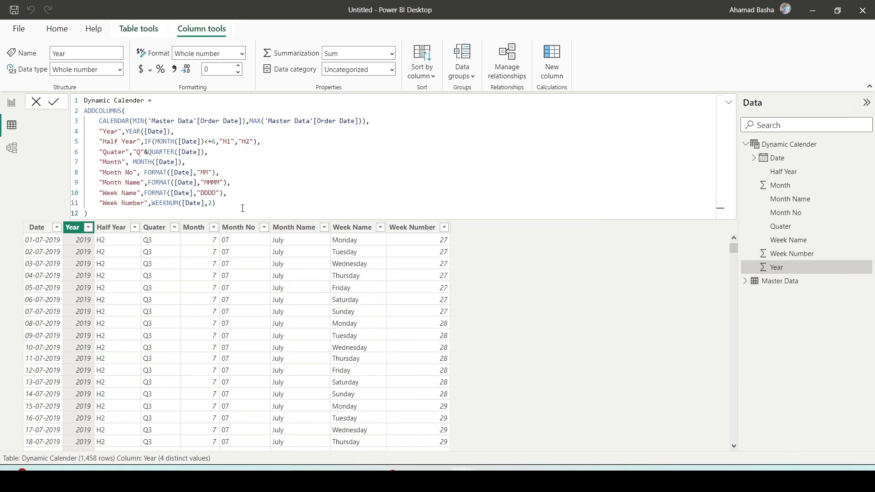
Step: Put a comma after the Week Number expression and open a new line for another column
click(247, 203)
text(,)
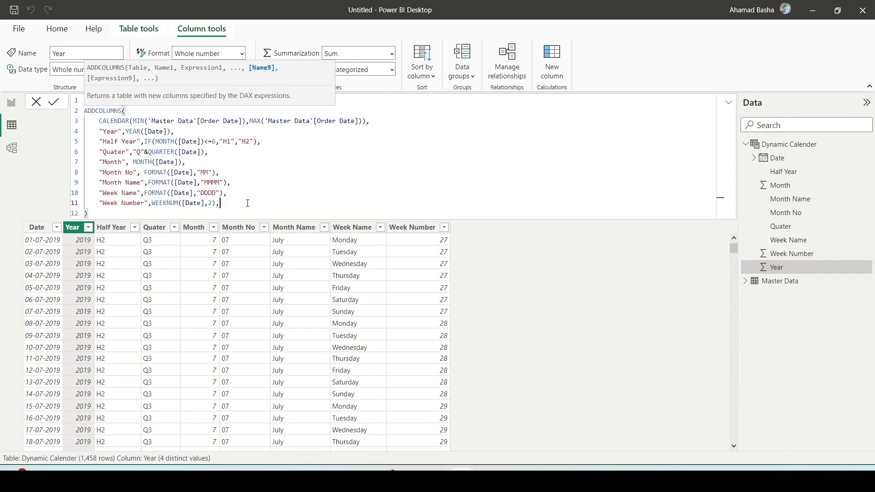
key(shift+Return)
click(247, 203)
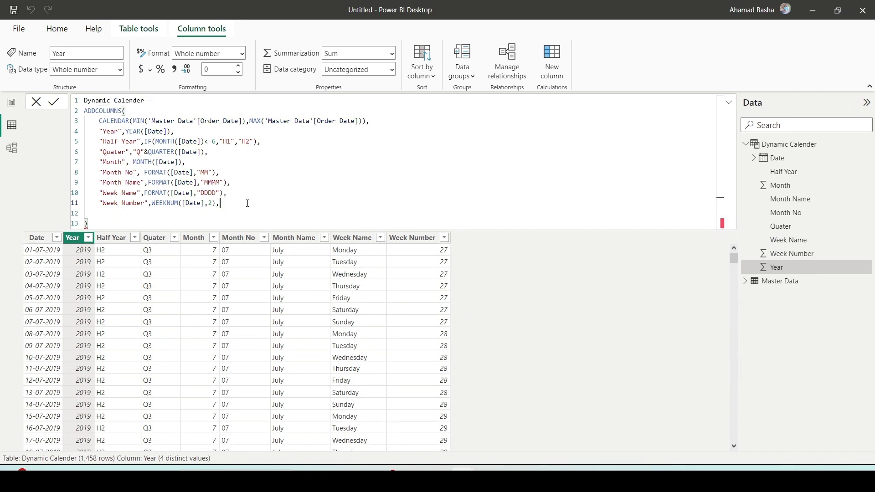
text(")
key(BackSpace)
key(shift+Return)
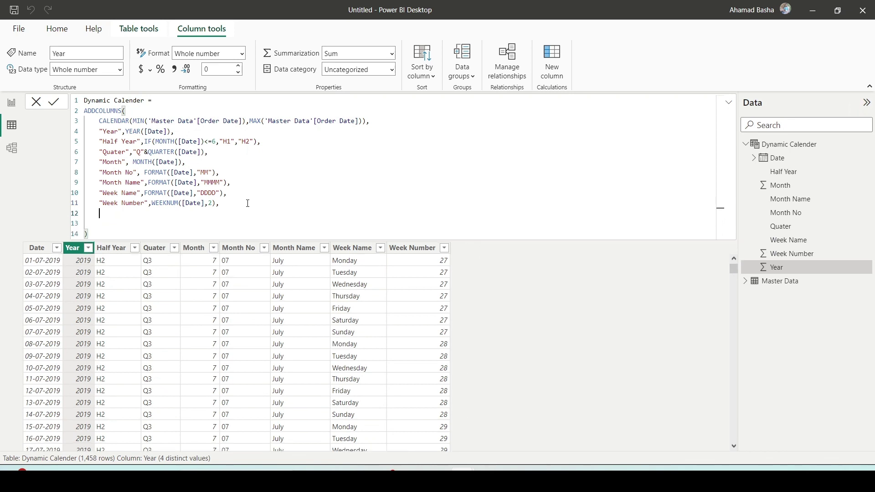
Step: Add a "WeekDay" column using WEEKDAY on [Date] with return type 2, and commit the formula
text("WeekDay", Wee)
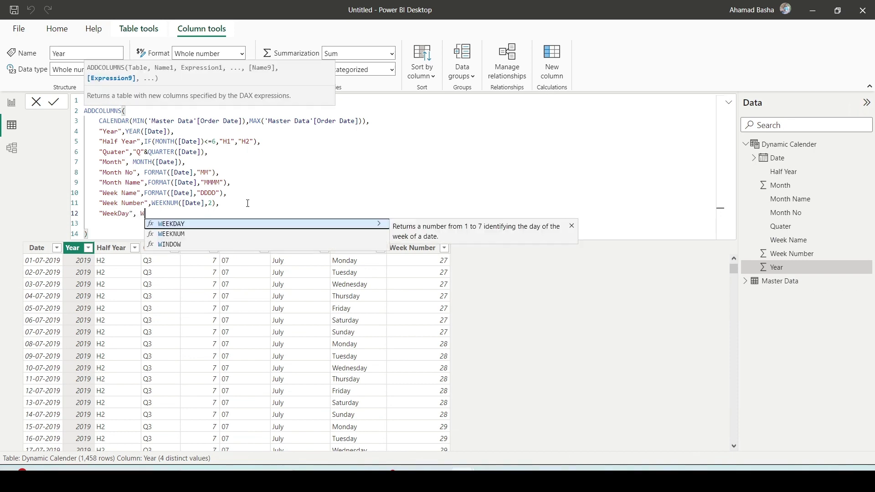
key(Tab)
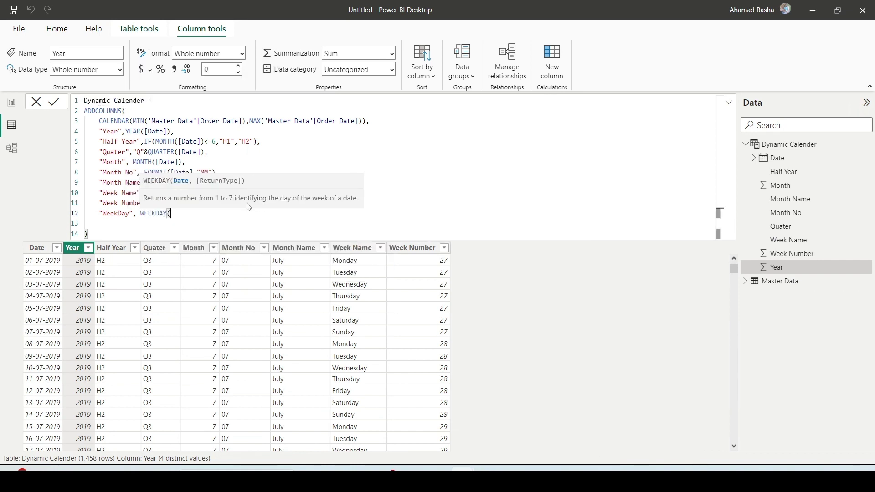
text(Date)
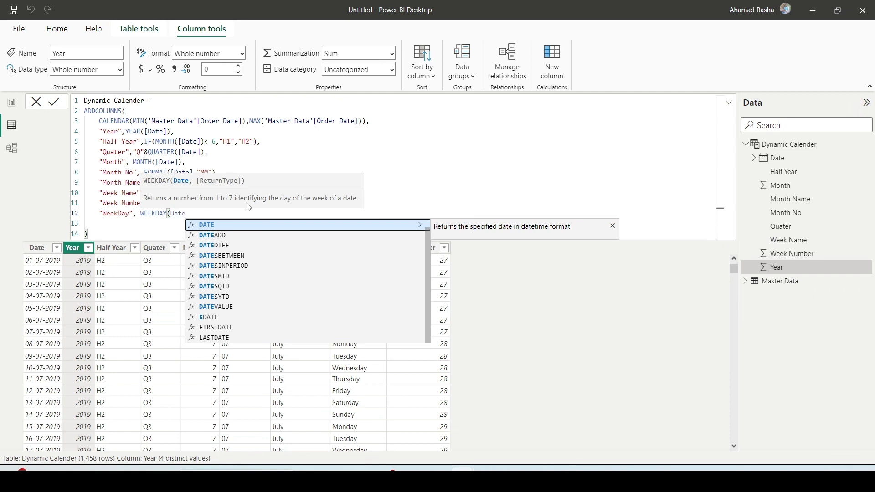
key(Up)
key(Tab)
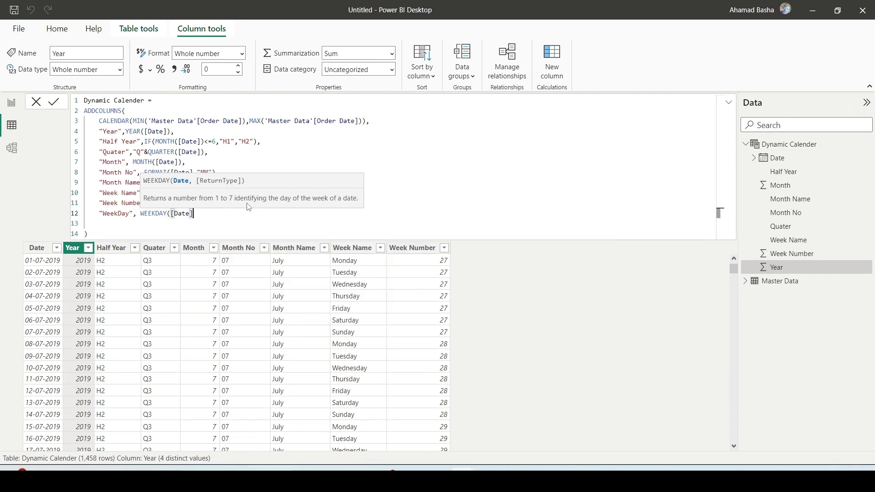
text(,2)
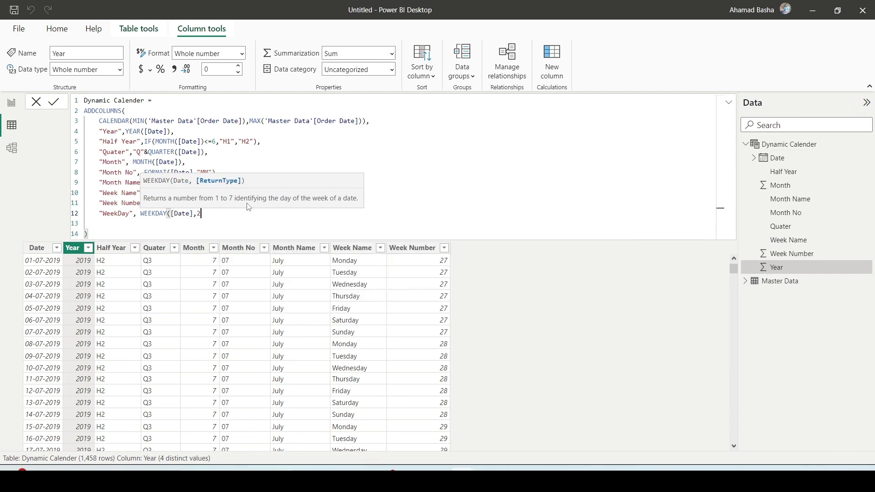
text())
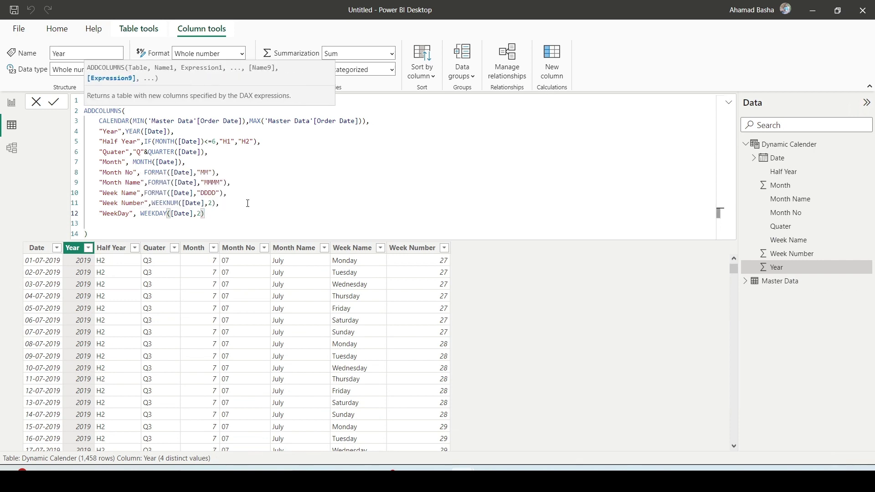
key(Return)
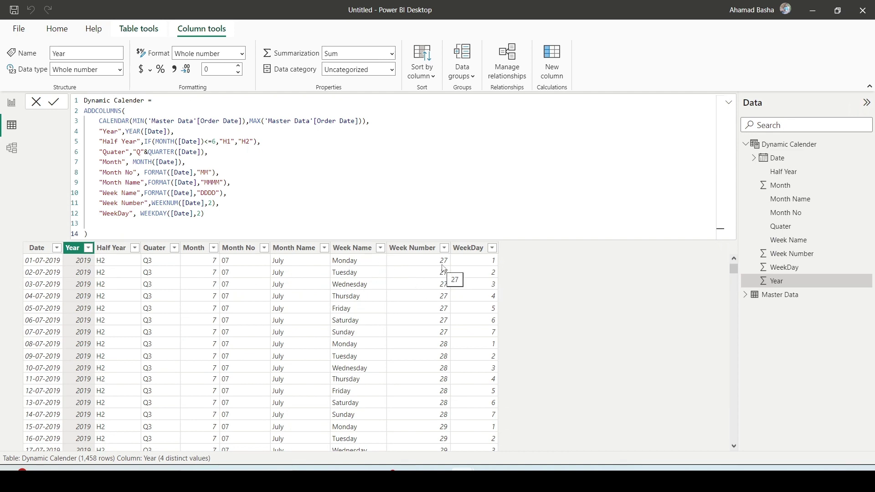
Step: Put a comma after the WeekDay expression and start a new column named "Week Start date" on the following line
click(209, 203)
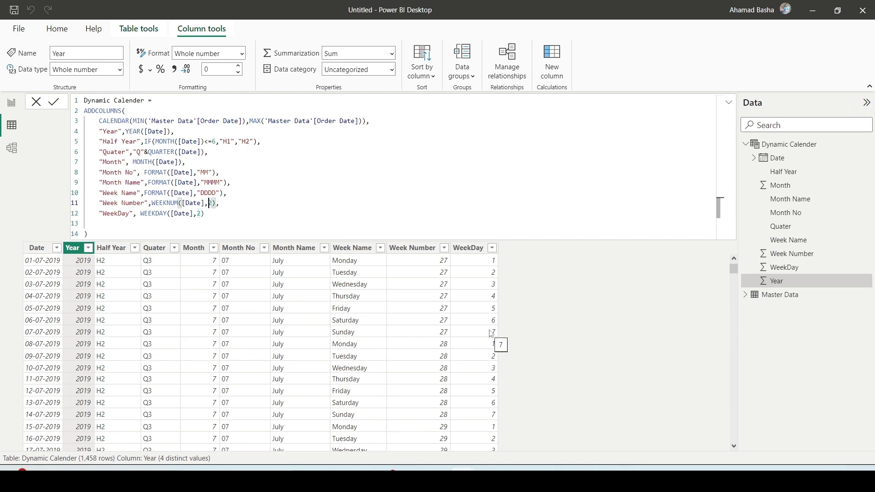
click(240, 220)
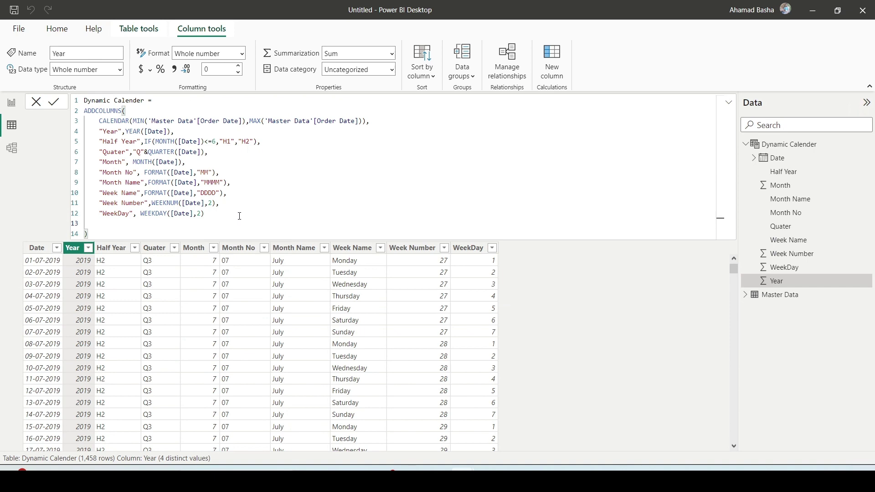
click(239, 213)
text(,)
key(Return)
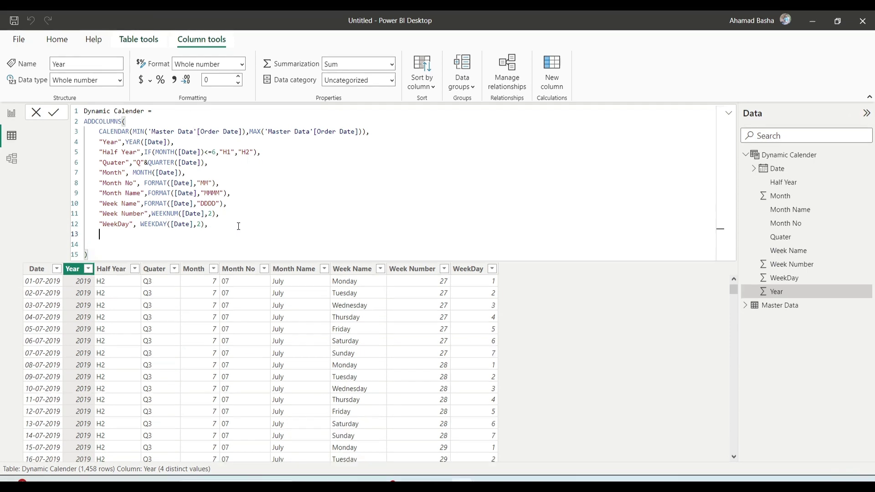
text(")
text(Week)
text( St)
text(aer)
key(BackSpace)
key(BackSpace)
text(rt date",)
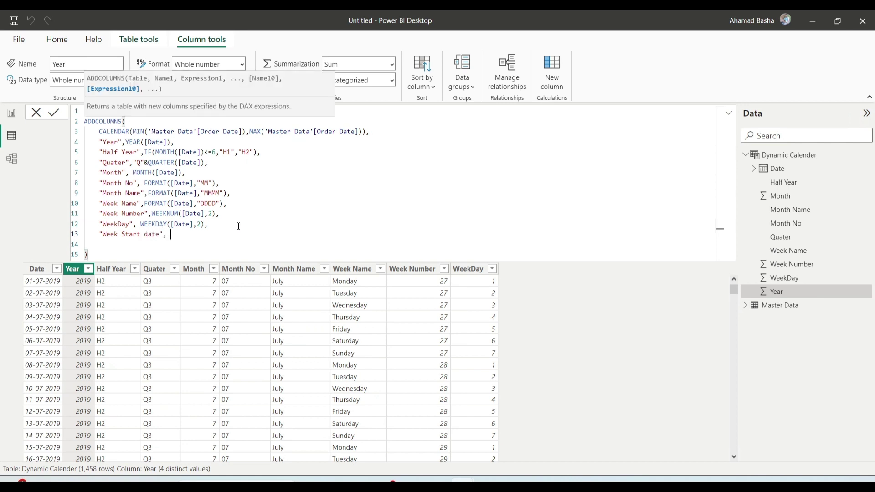
key(alt+Tab)
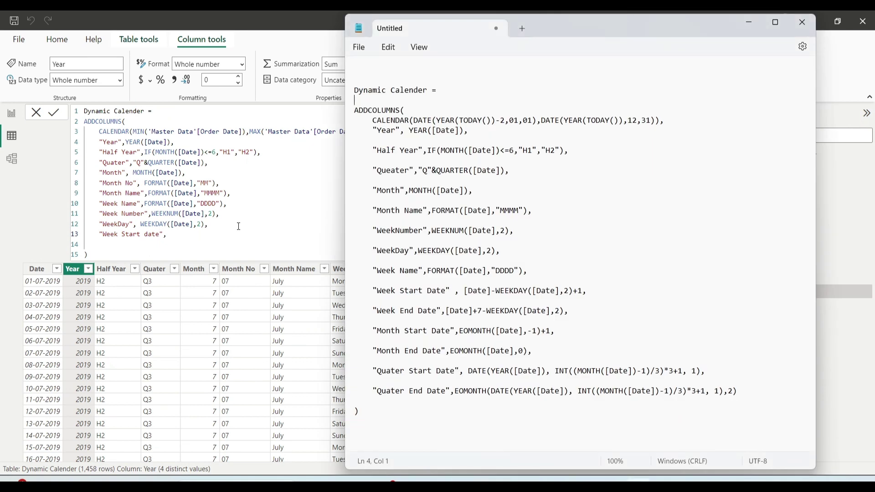
key(alt+Tab)
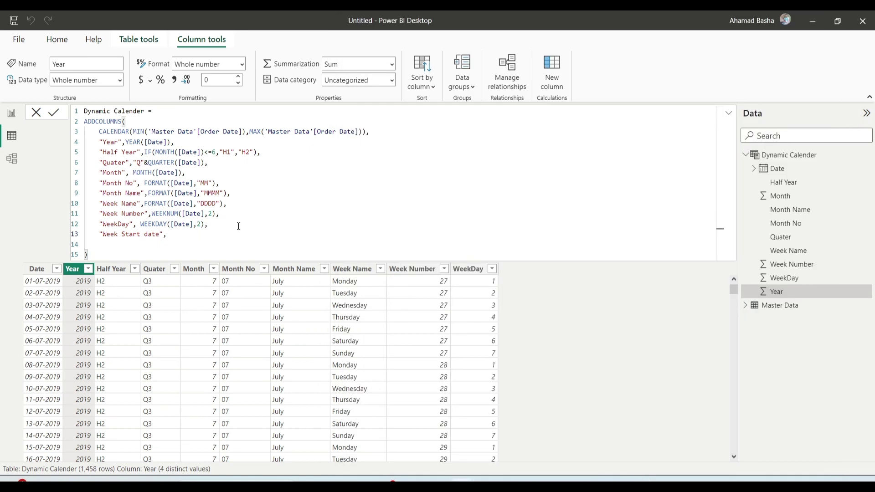
text(DATE()
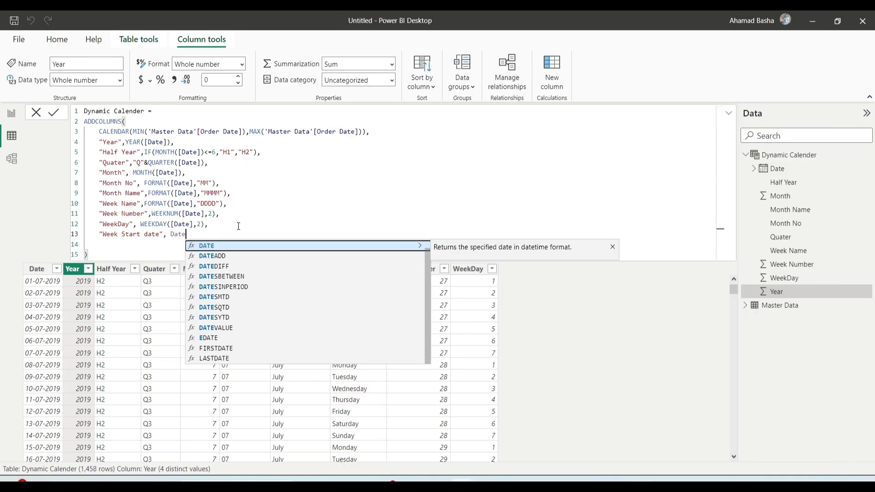
key(BackSpace)
key(BackSpace)
key(BackSpace)
key(BackSpace)
key(BackSpace)
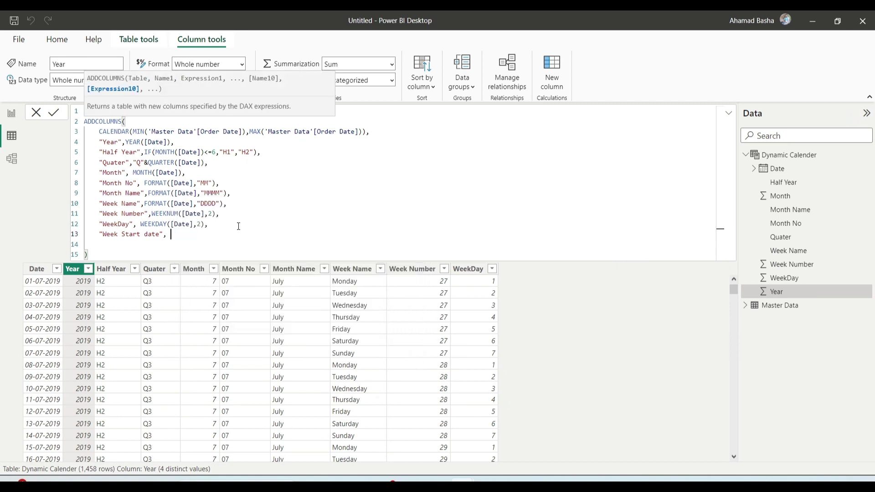
Step: Define the Week Start date column as [Date]-WEEKDAY([Date],2)+1, reusing the WeekDay expression, and commit the formula
text(Date)
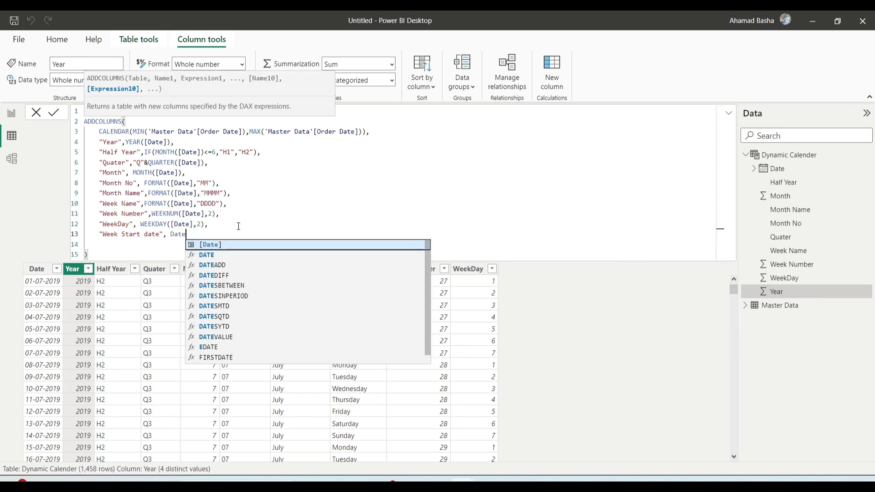
key(Tab)
text(-)
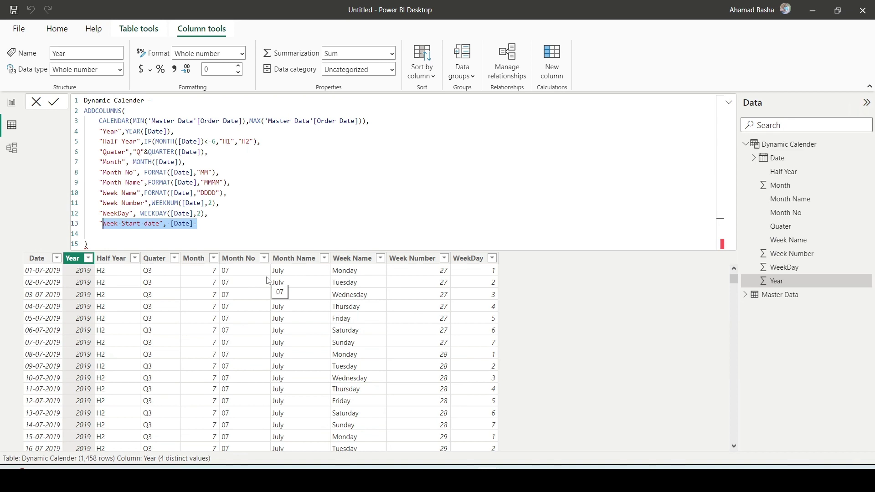
click(181, 224)
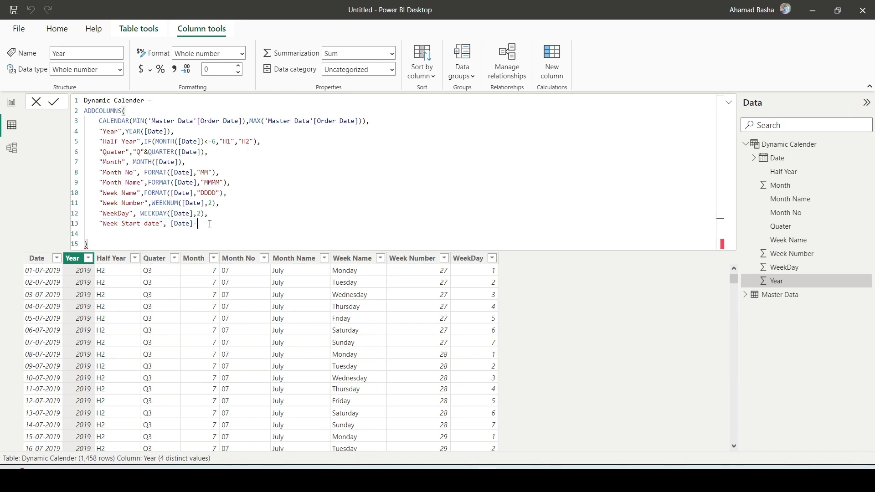
drag(140, 213, 205, 216)
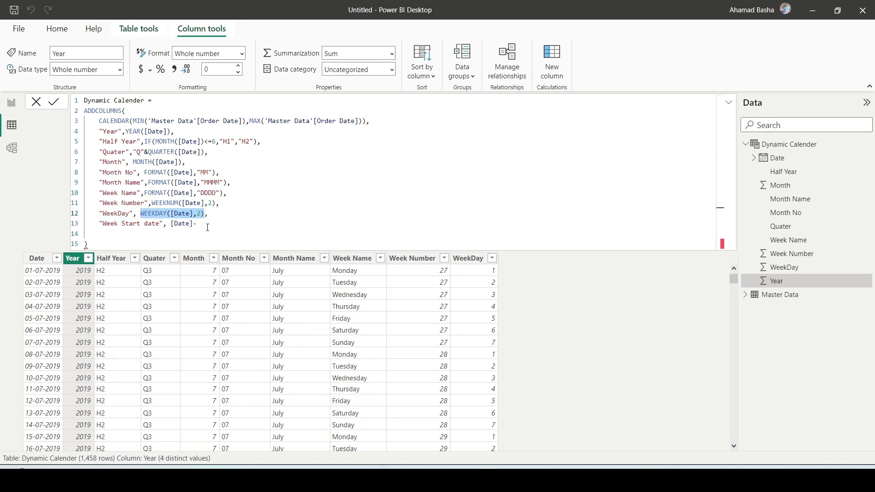
key(ctrl+c)
click(207, 227)
key(ctrl+v)
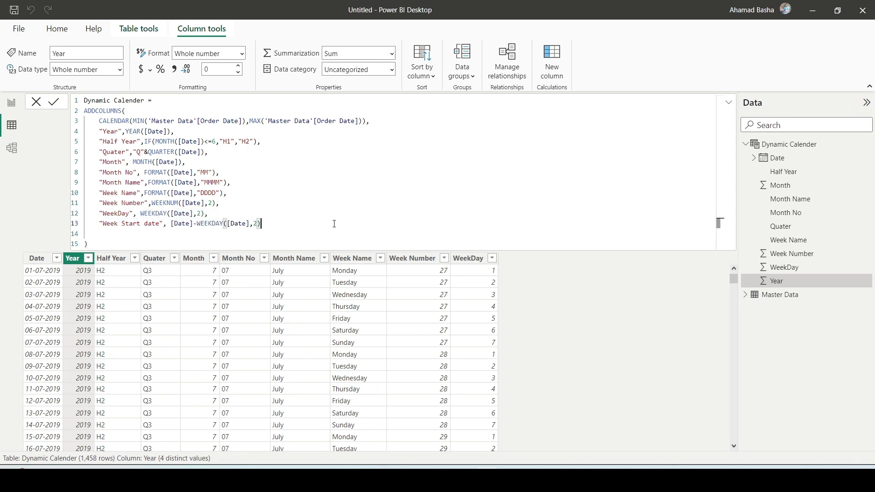
text(+1)
key(Return)
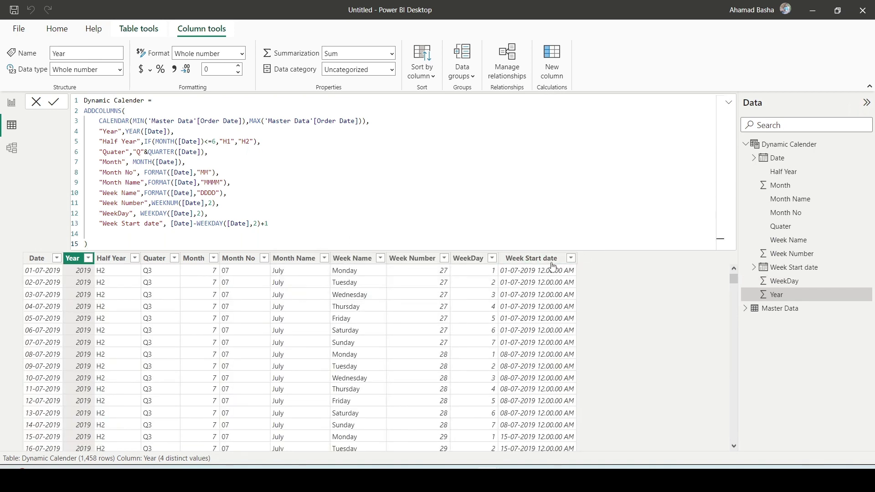
Step: Format the Week Start date column as 14-03-2001 (dd-mm-yyyy)
click(552, 265)
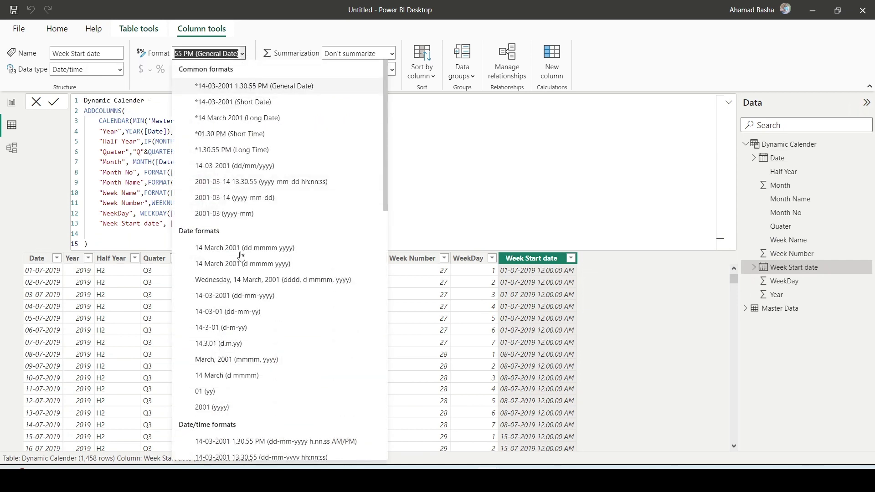
click(254, 296)
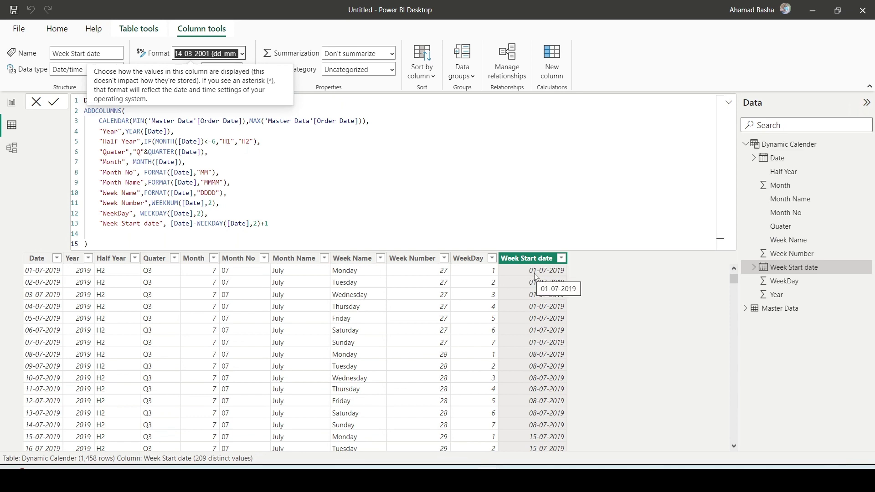
click(363, 276)
click(541, 276)
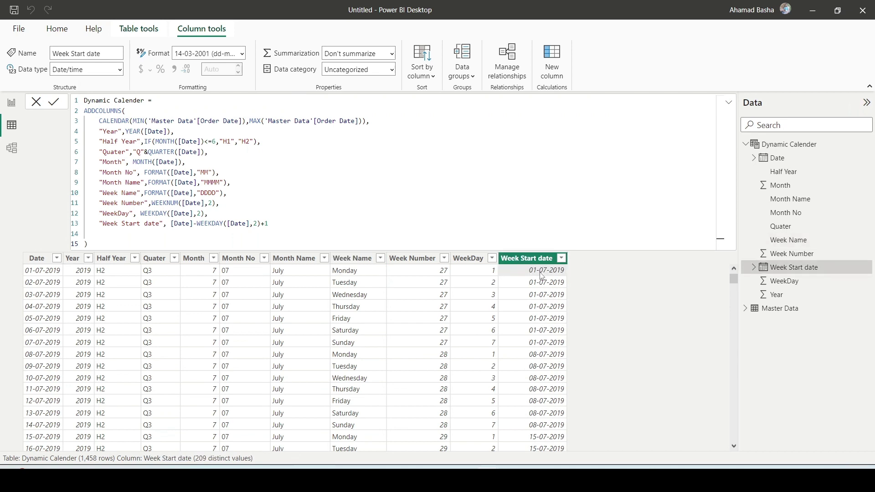
Step: Put a comma after the Week Start date expression and start a new column named "Week End Date" below it
click(288, 223)
text(,)
key(Return)
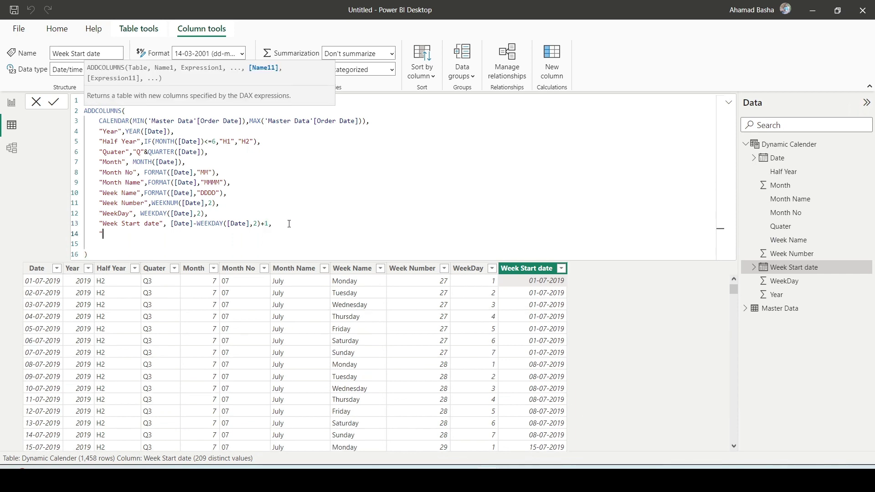
text("Week End Date",)
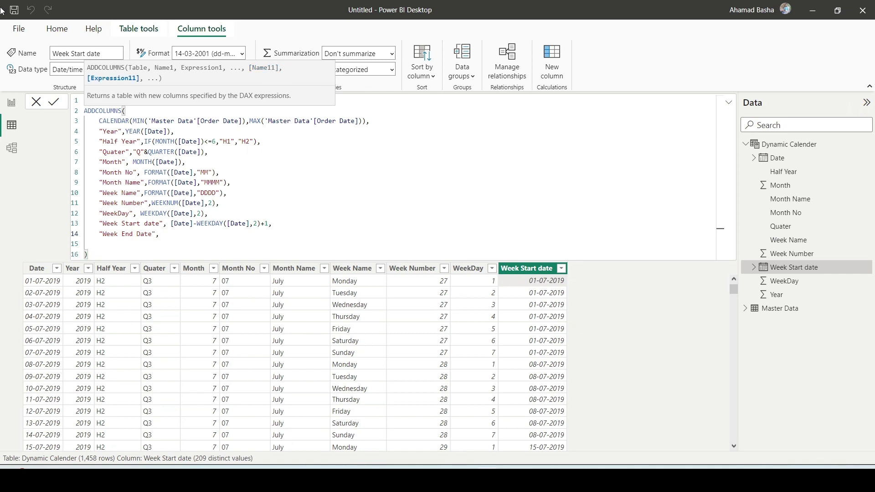
Step: Capitalise the D so the week start column is named "Week Start Date", and return to the Week End Date line
click(149, 224)
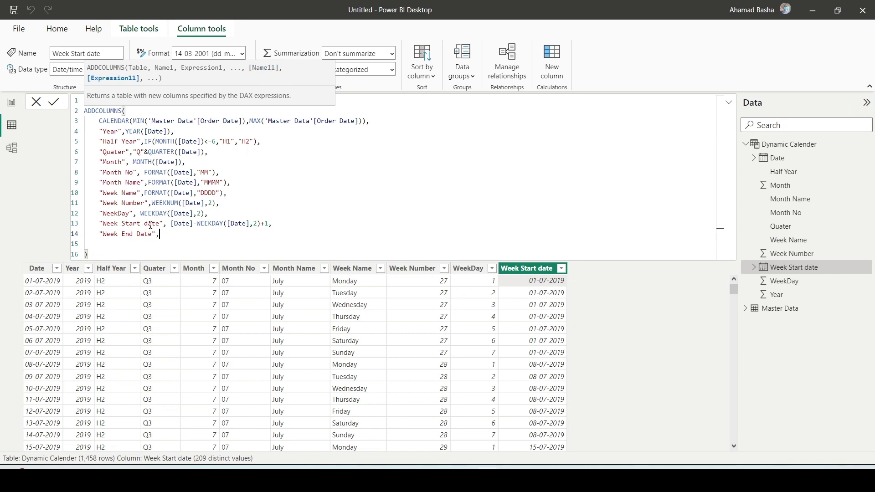
key(BackSpace)
text(D)
click(174, 236)
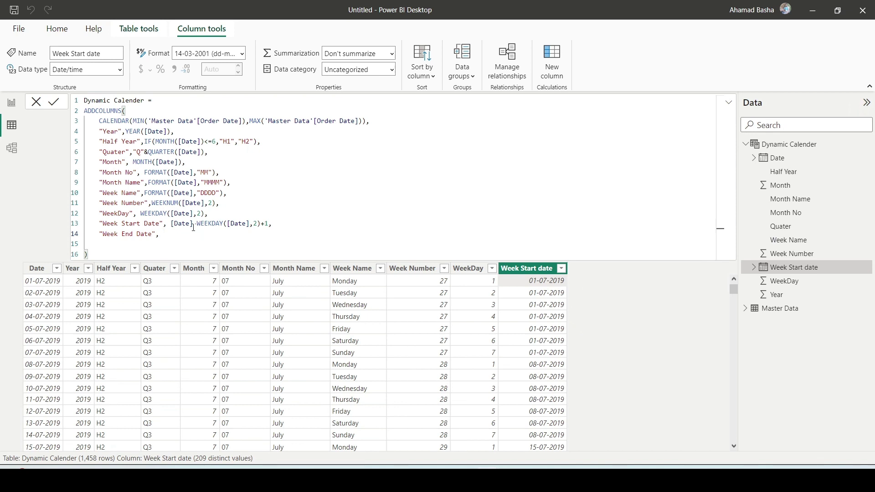
text(Date)
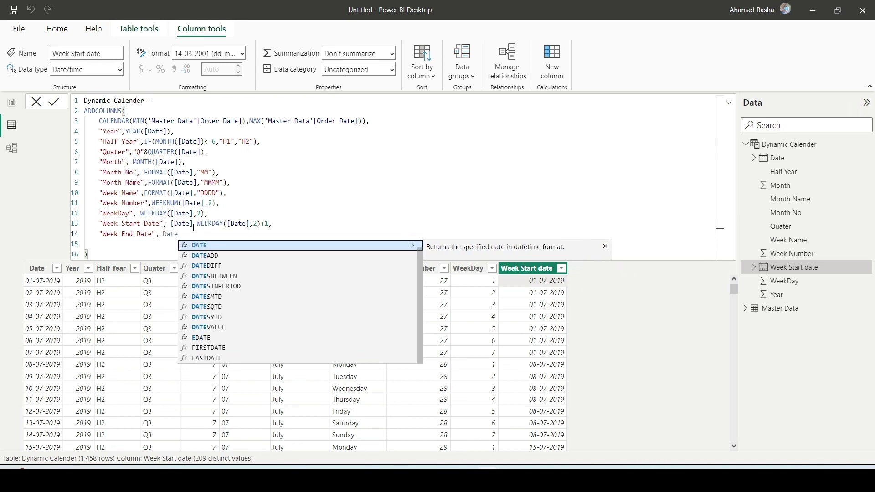
key(BackSpace)
key(BackSpace)
key(BackSpace)
key(BackSpace)
Step: Define the Week End Date column as [Date]+7-WEEKDAY([Date],2), reusing the WeekDay expression, and commit the formula
text([Date)
key(Tab)
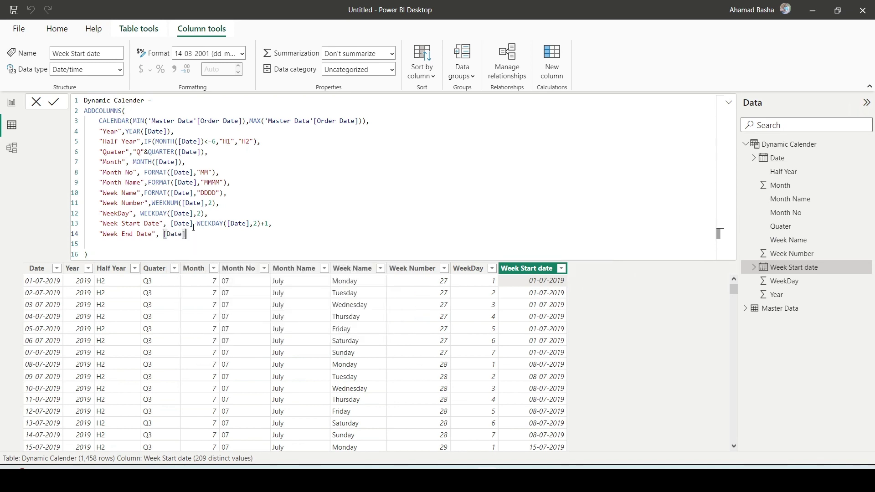
text(+7-)
drag(140, 215, 205, 214)
key(ctrl+c)
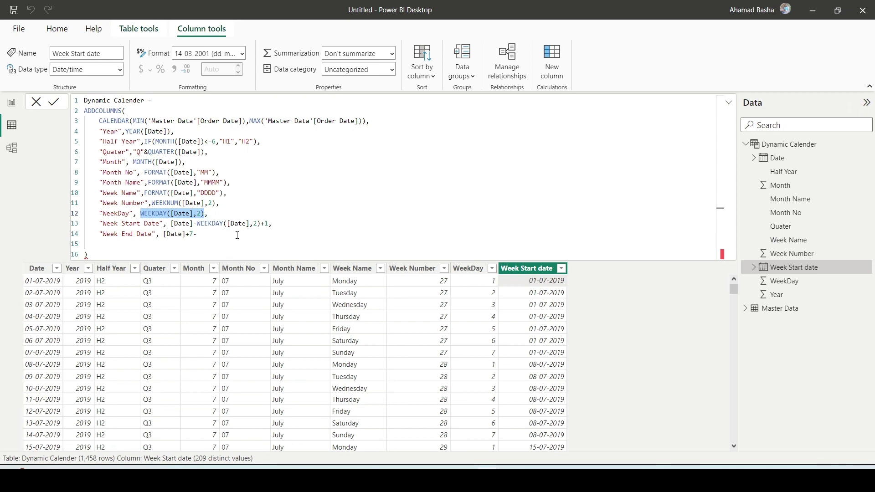
click(235, 234)
key(ctrl+v)
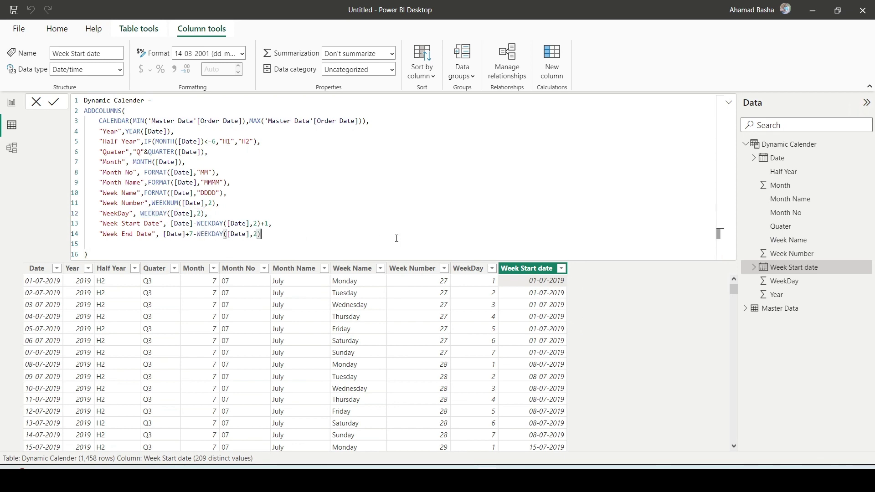
key(Return)
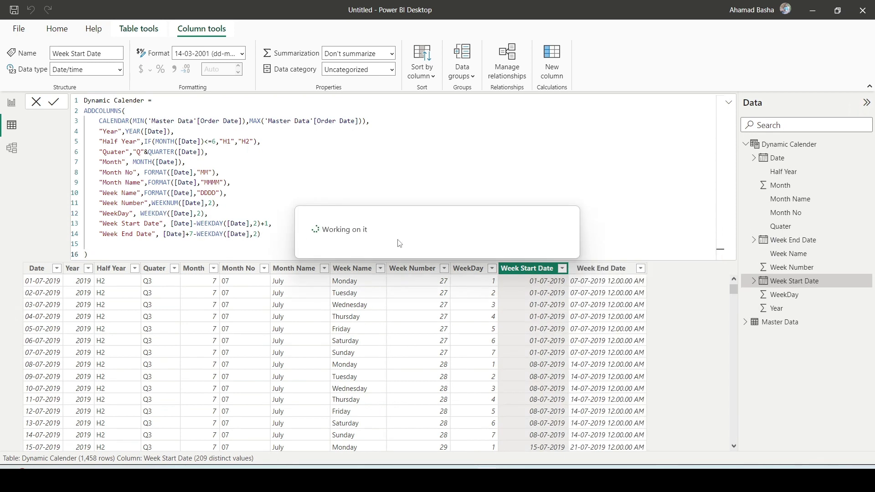
Step: Format the Week End Date column as 14-03-2001 (dd-mm-yyyy) and check the first week's dates against the week start dates and weekday names
click(584, 271)
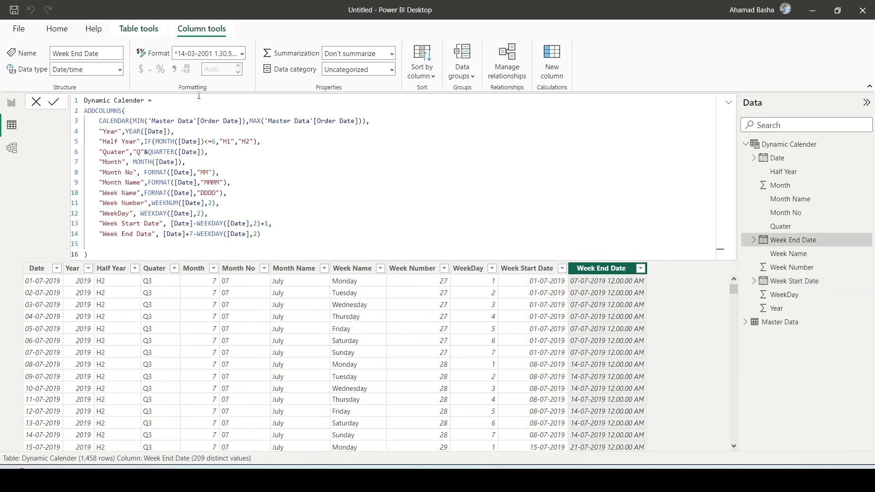
click(243, 54)
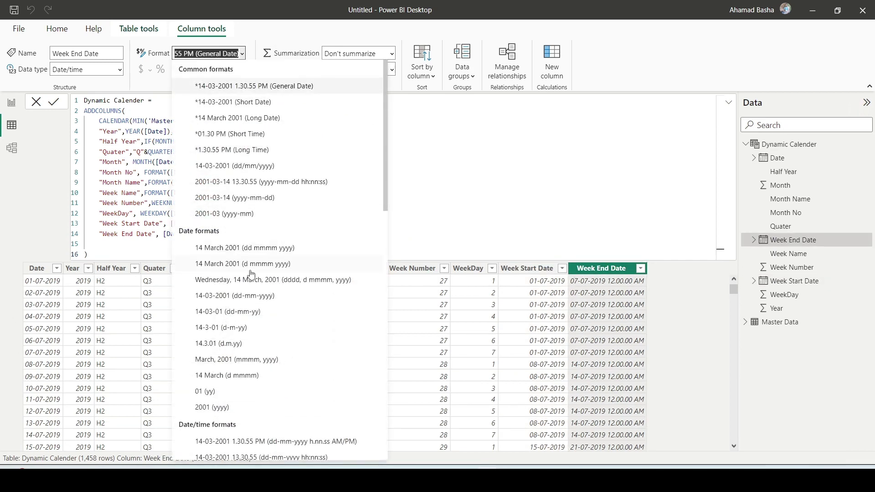
click(257, 299)
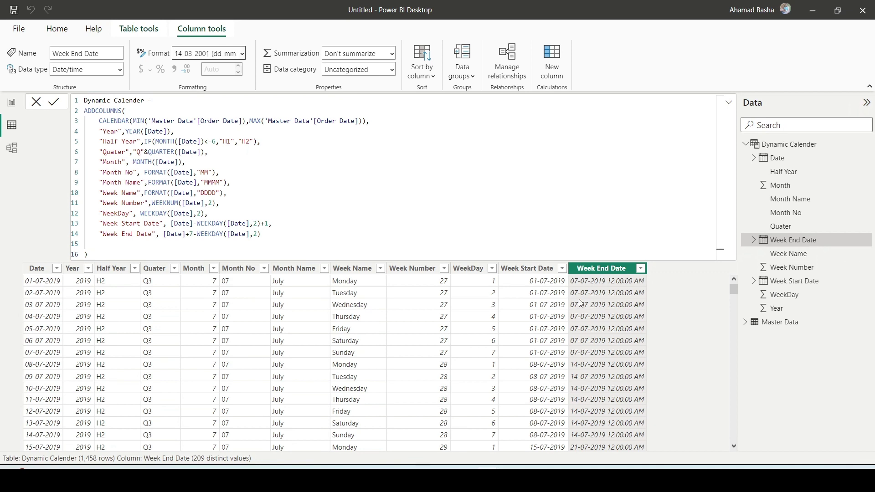
click(545, 284)
click(608, 286)
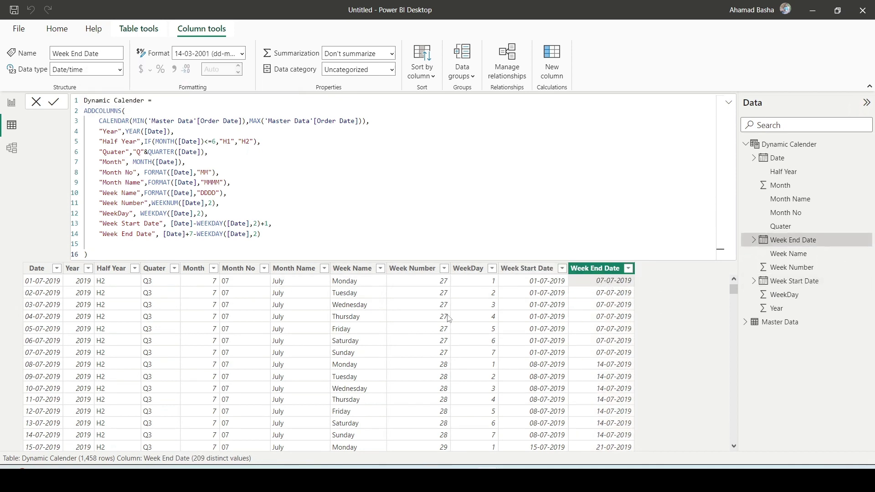
click(356, 283)
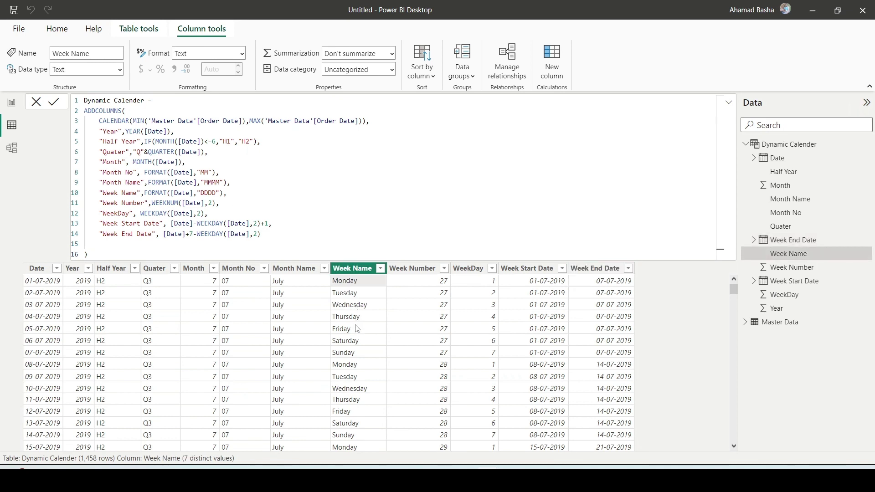
click(358, 356)
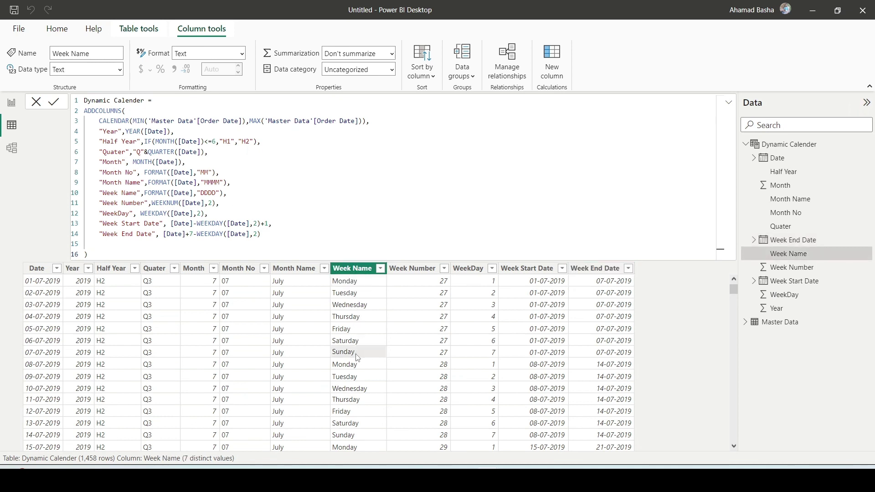
click(44, 356)
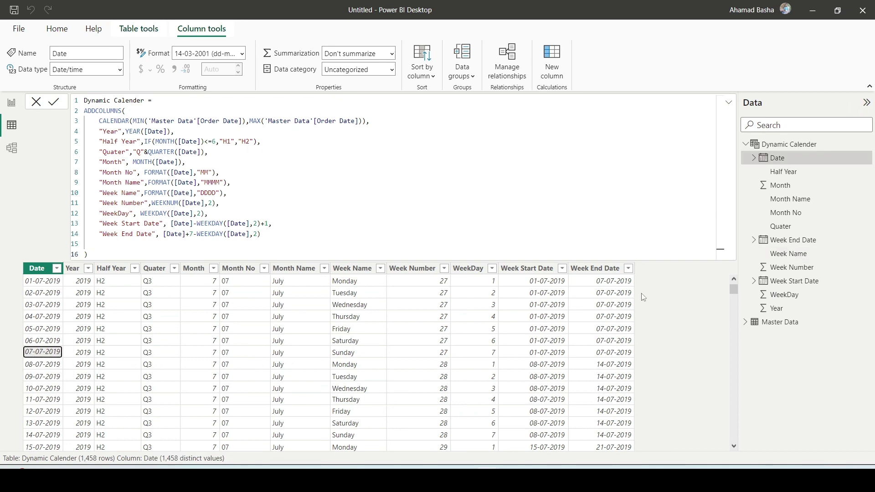
click(615, 285)
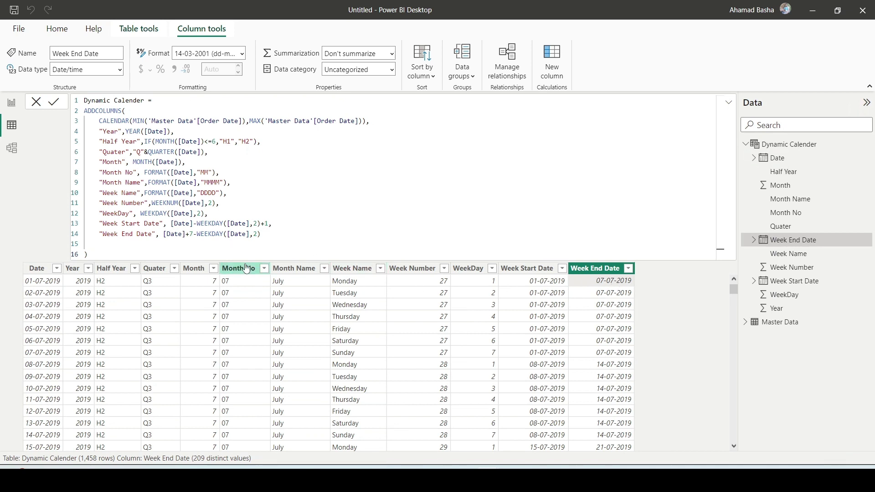
Step: Put a comma after the Week End Date expression and start a new column named "Month Start Date" below it
click(283, 238)
text(,)
key(Return)
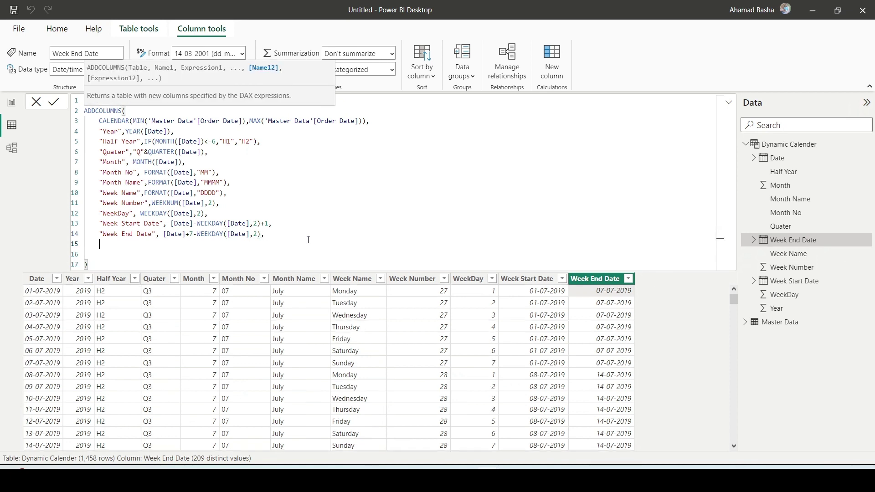
text("Month StartDat)
key(BackSpace)
key(BackSpace)
text(ate",)
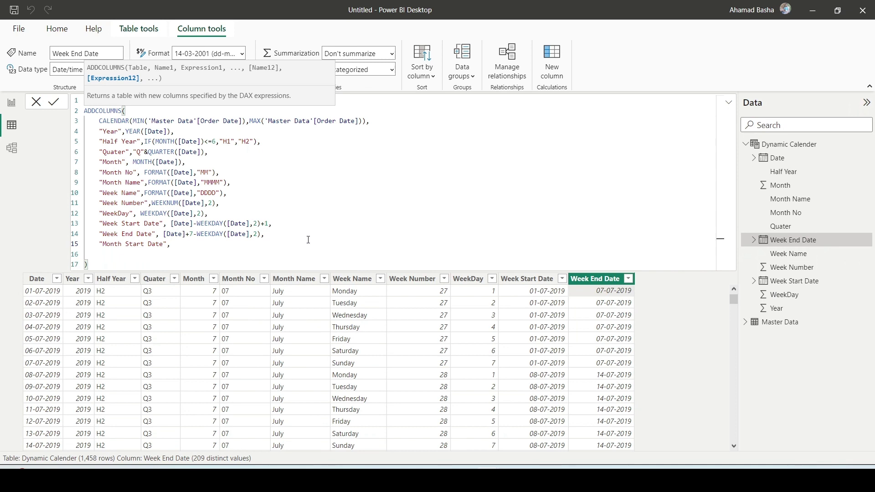
Step: Define the Month Start Date column as EOMONTH([Date],-1)+1 and commit the formula
text(EOMONTH()
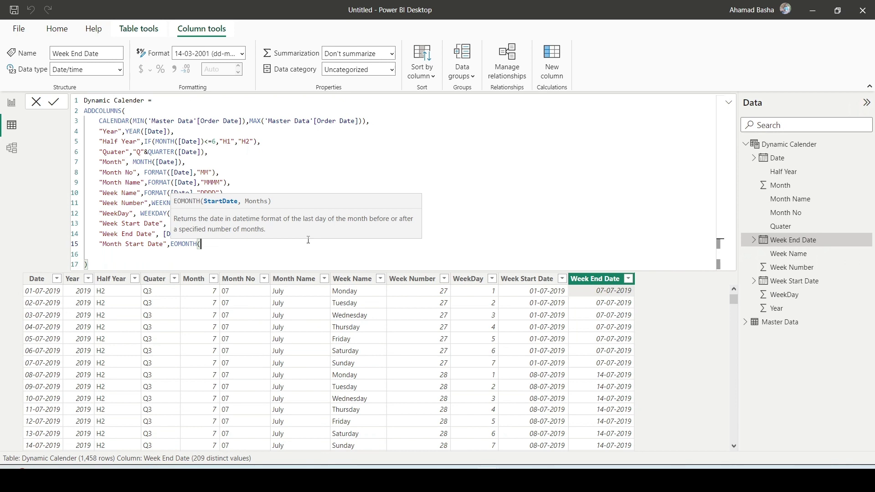
text(Date)
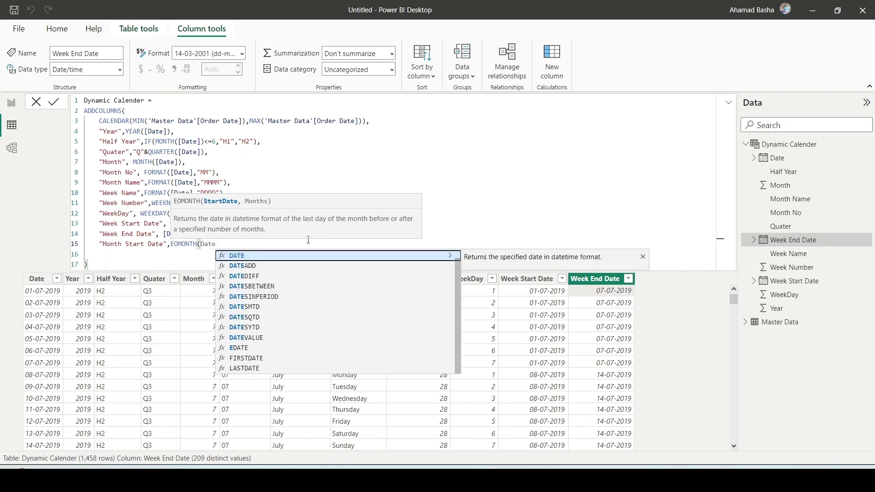
key(BackSpace)
key(BackSpace)
key(BackSpace)
key(BackSpace)
text([Date])
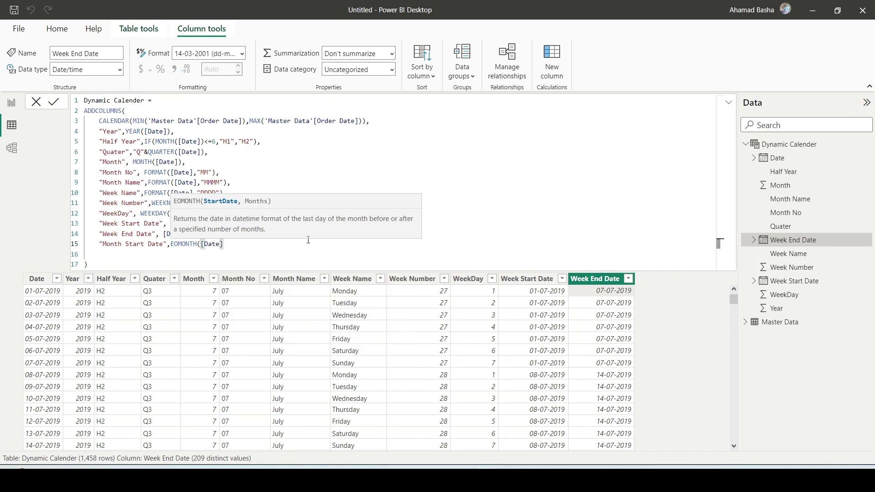
text(,-1)
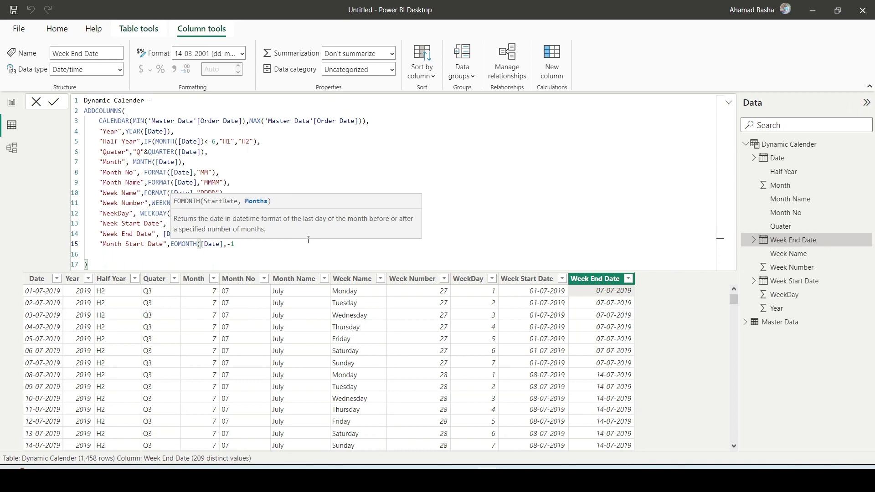
text()+1)
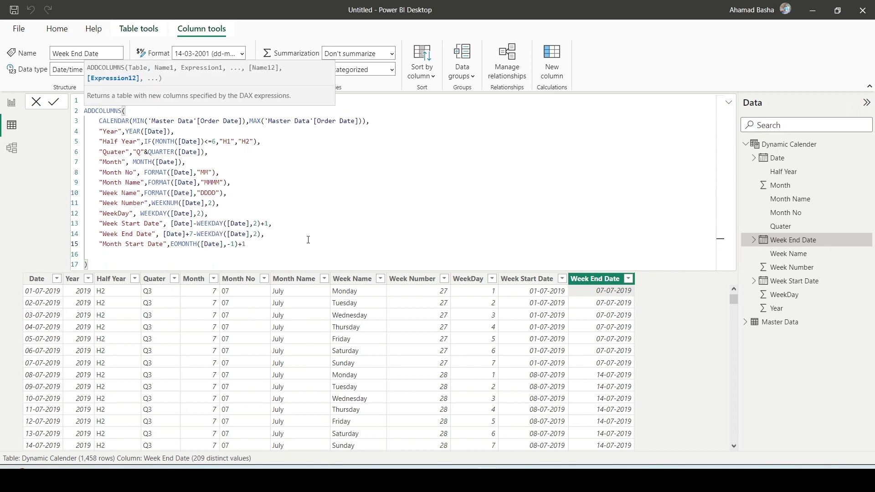
click(310, 244)
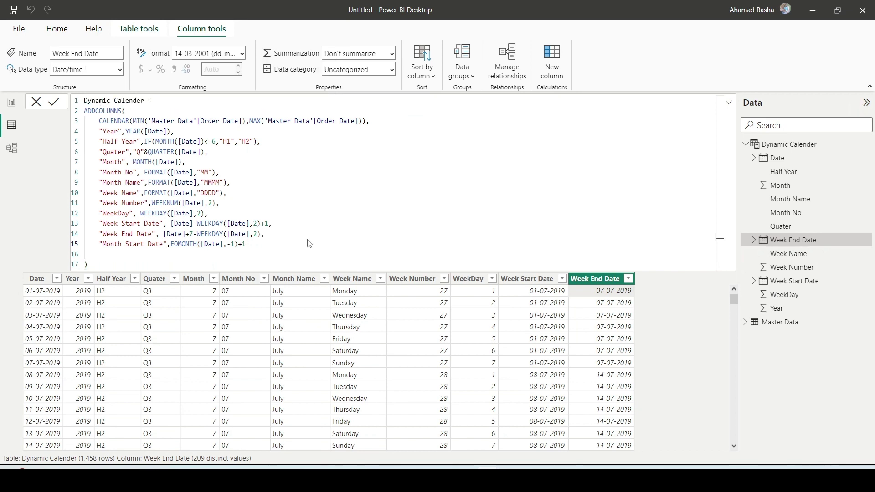
key(Return)
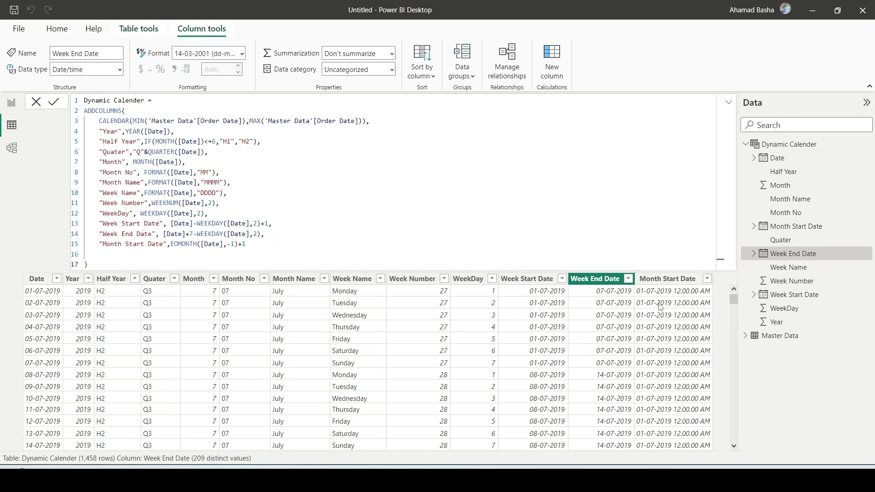
Step: Format the Month Start Date column as 14-03-2001 (dd-mm-yyyy) and check its July rows against the week start dates
click(666, 278)
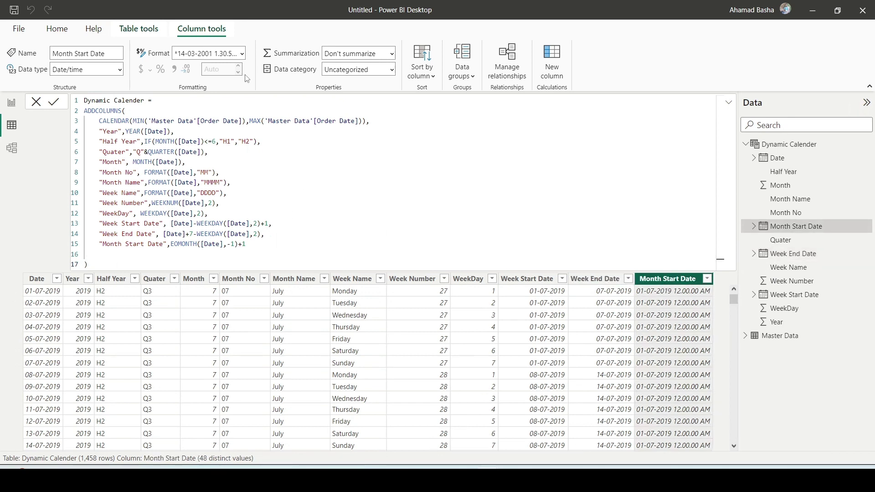
click(242, 53)
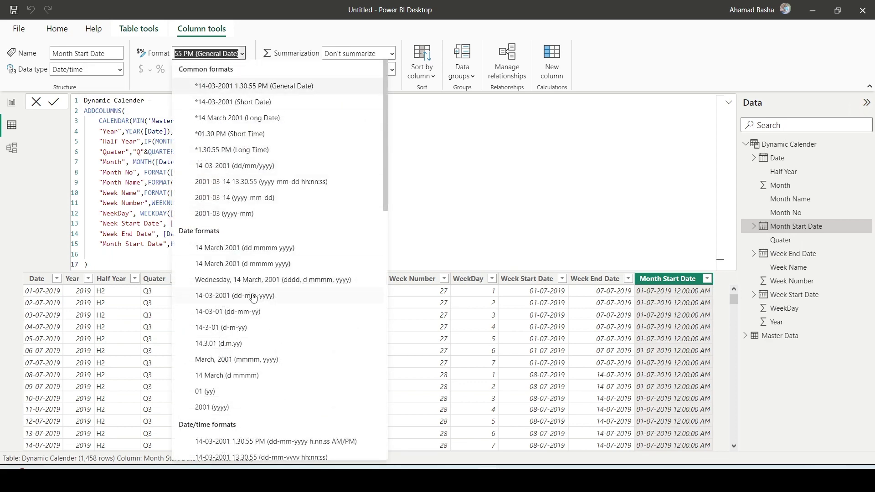
key(Escape)
key(Down)
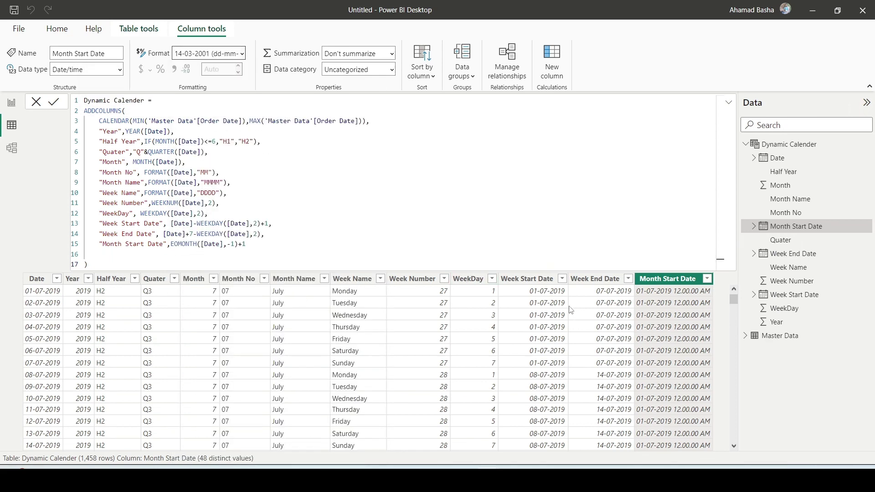
scroll(683, 299, down, 5)
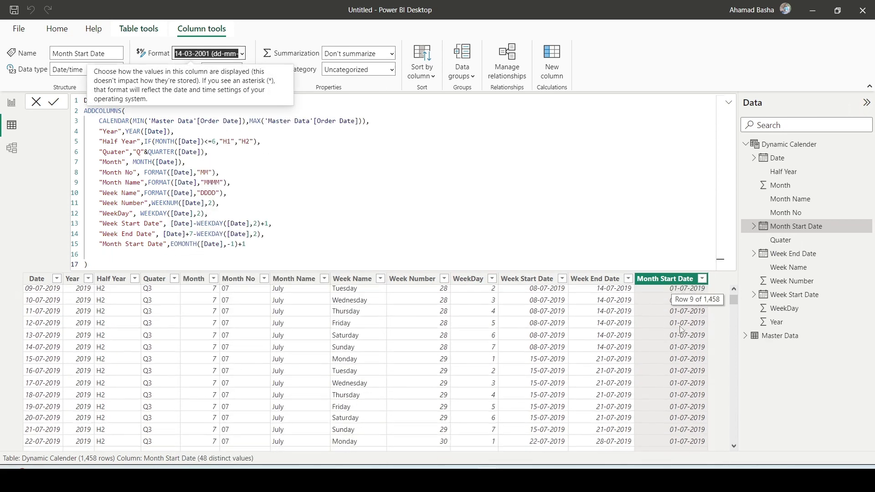
click(544, 366)
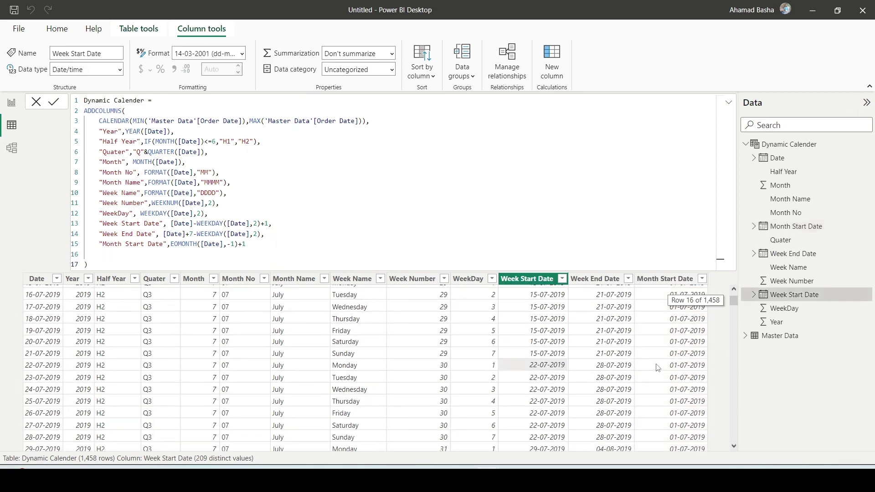
click(681, 365)
scroll(681, 363, up, 5)
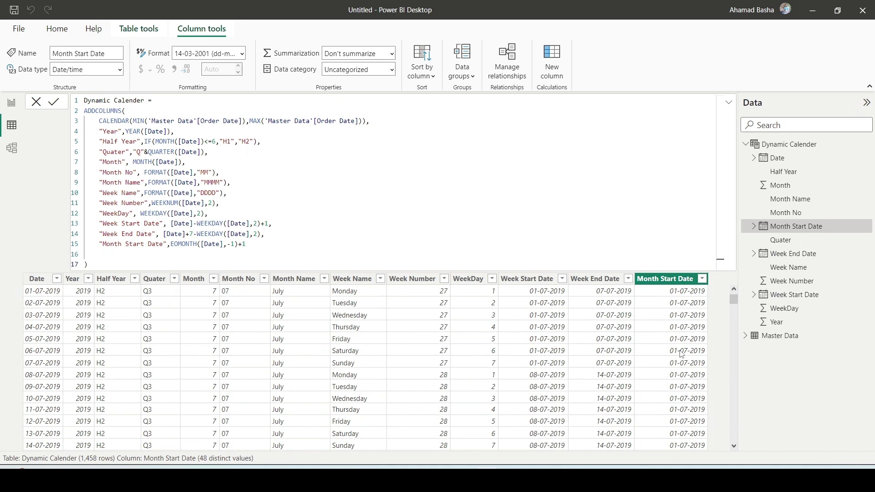
Step: Put a comma after the Month Start Date expression and start a new column named "Month End Date" below it
click(275, 250)
text(,)
key(shift+Return)
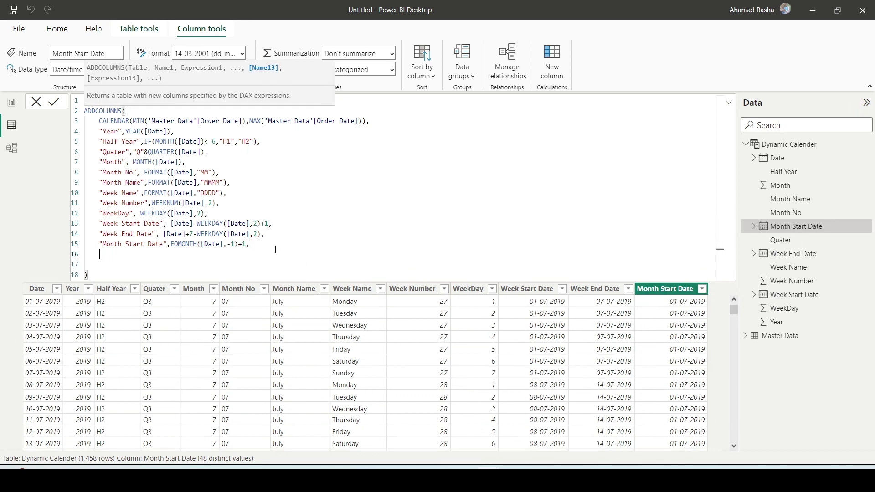
text("Month End Date",)
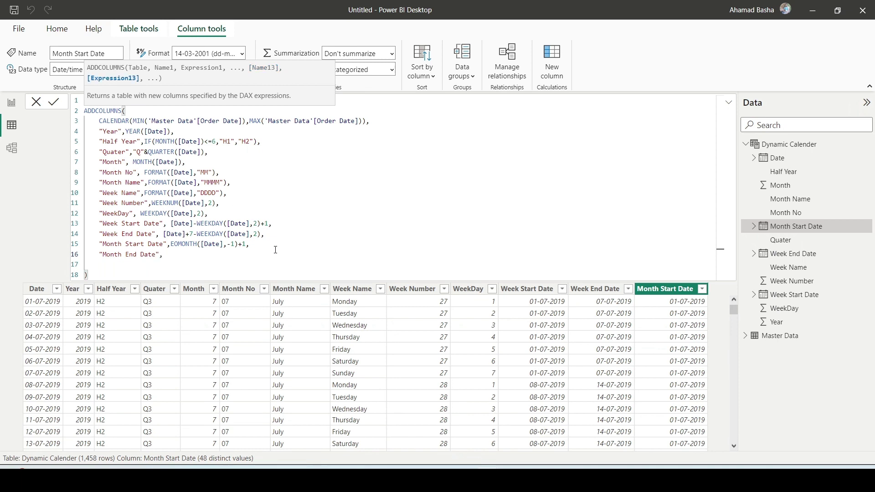
Step: Define the Month End Date column as EOMONTH([Date],0) and commit the formula
text(EOMONTH()
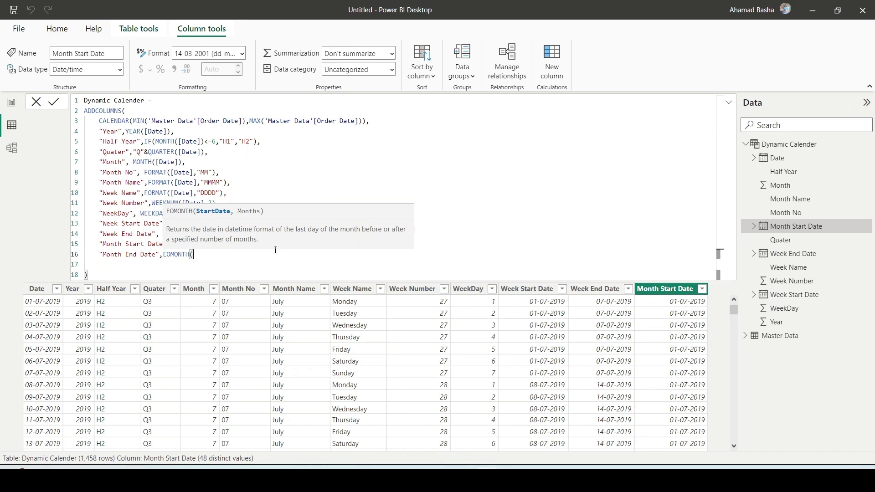
text(Dat)
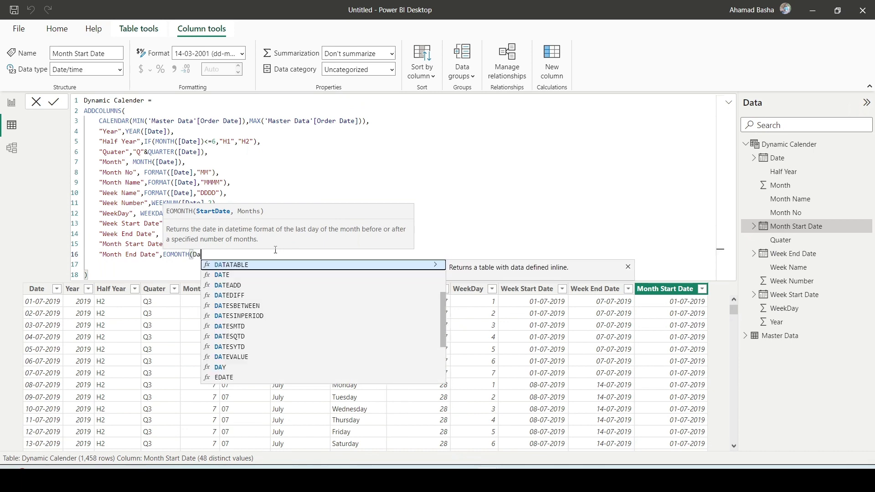
key(Tab)
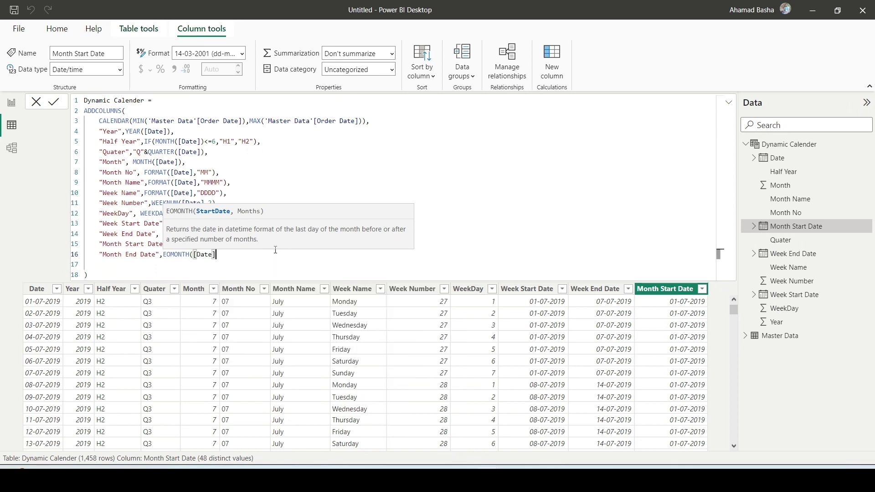
text(,0)
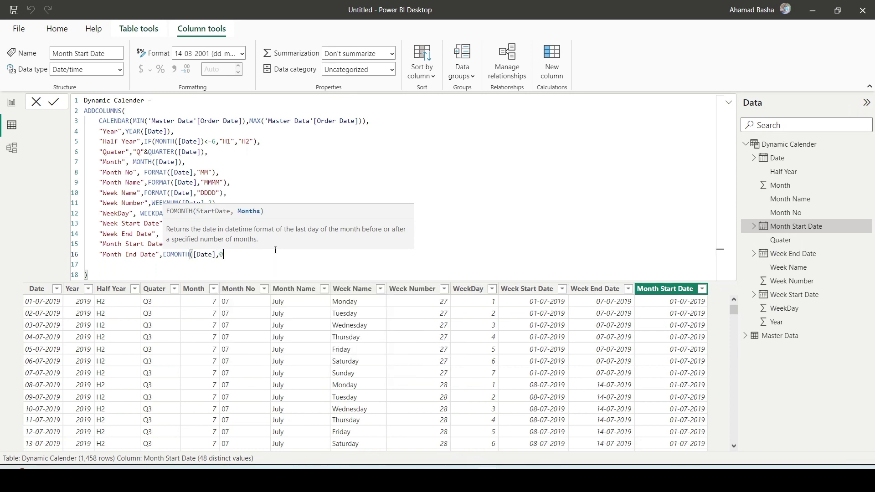
text())
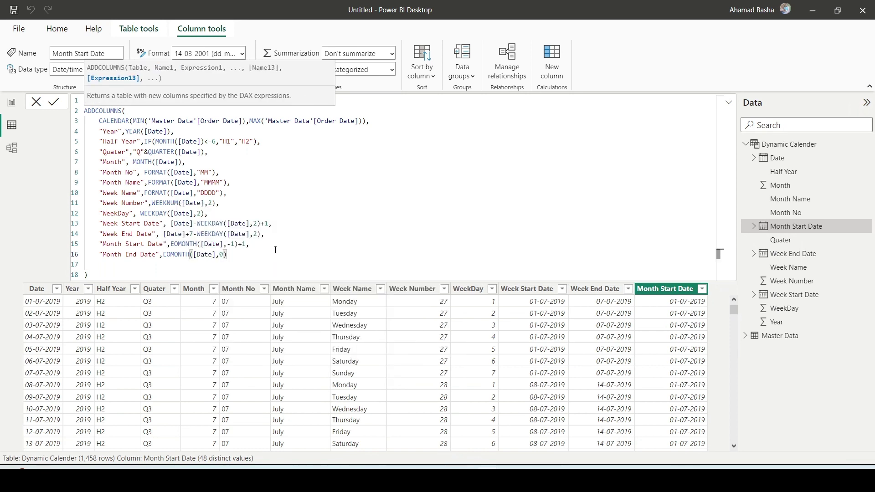
click(275, 250)
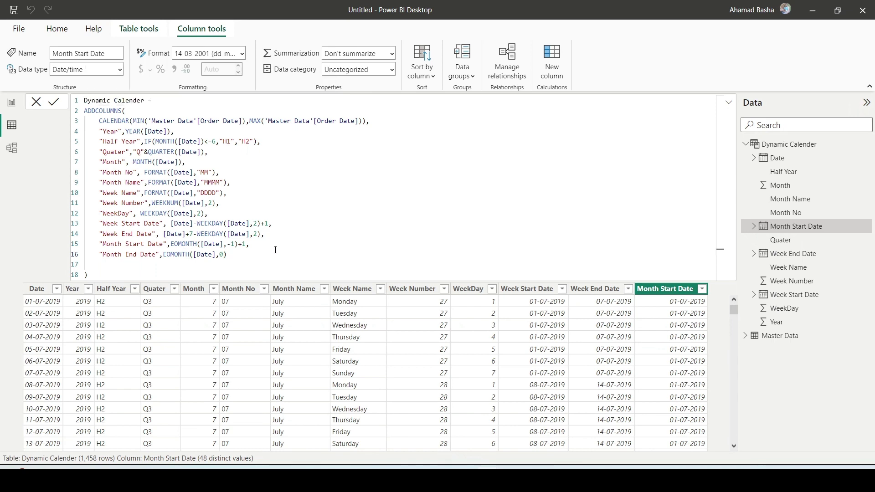
key(Return)
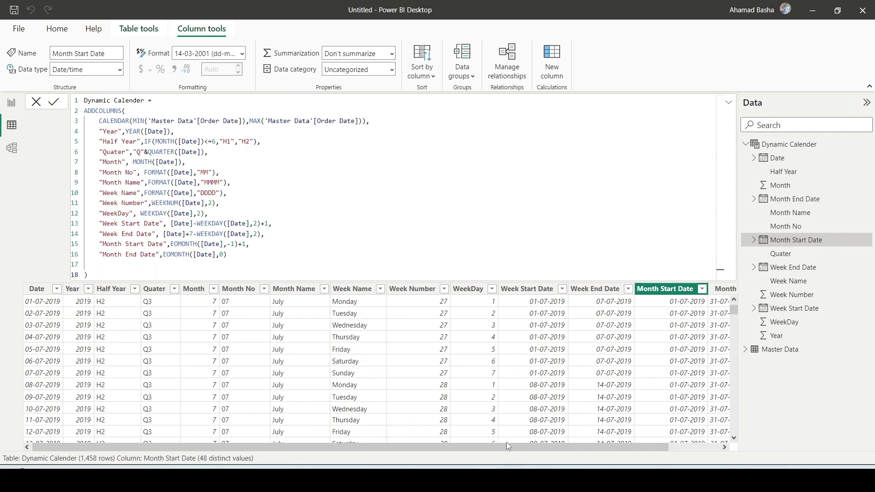
Step: Format the Month End Date column as 14-03-2001 (dd-mm-yyyy)
scroll(510, 447, right, 1)
click(682, 289)
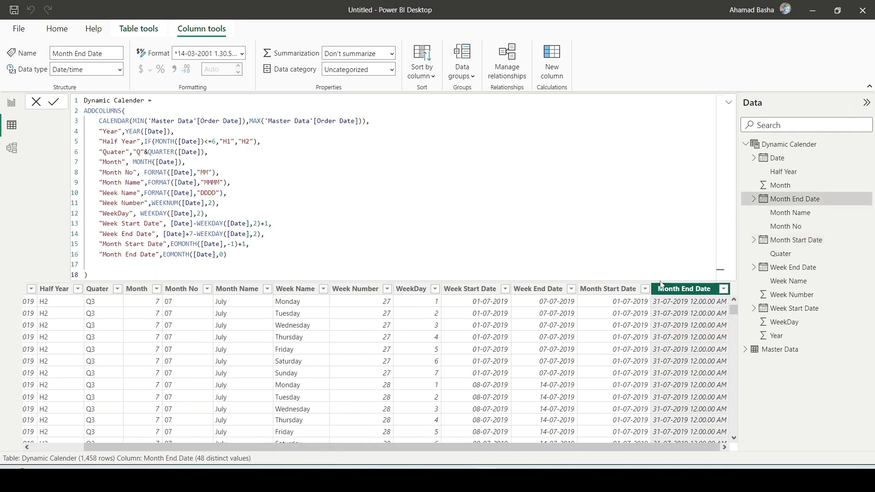
click(242, 54)
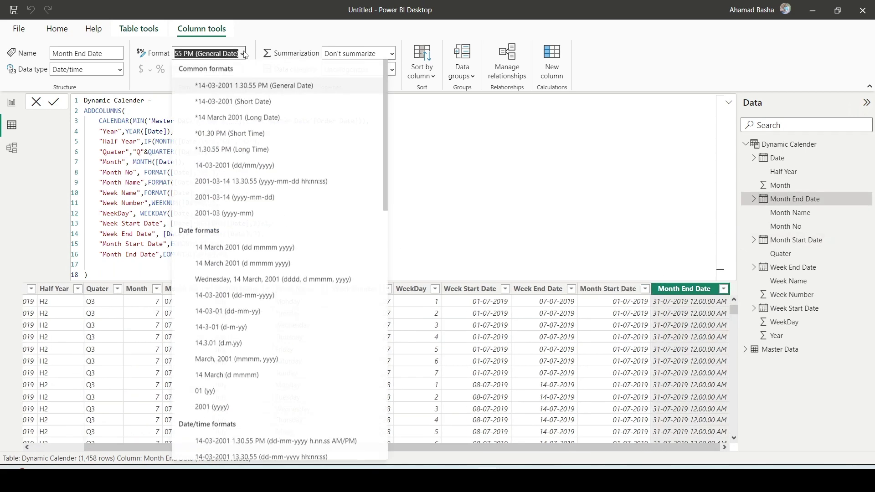
click(279, 302)
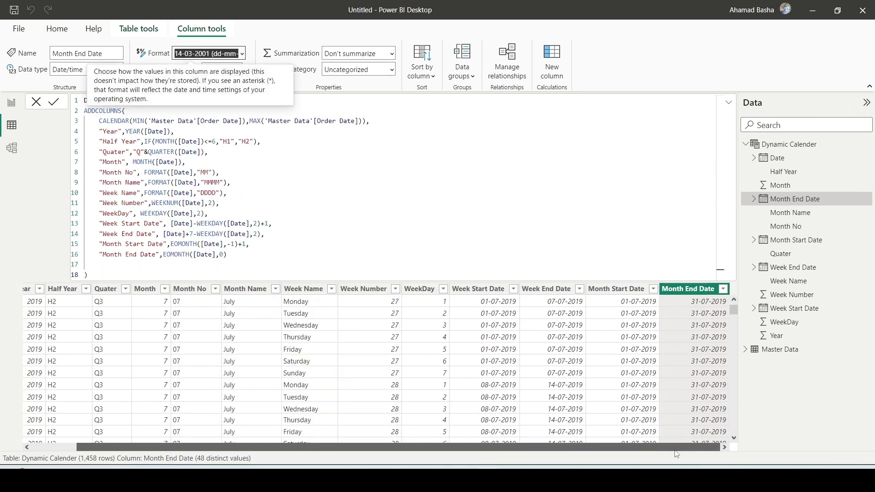
Step: Compare the Month Start Date and Month End Date values across the July 2019 rows
scroll(702, 319, down, 3)
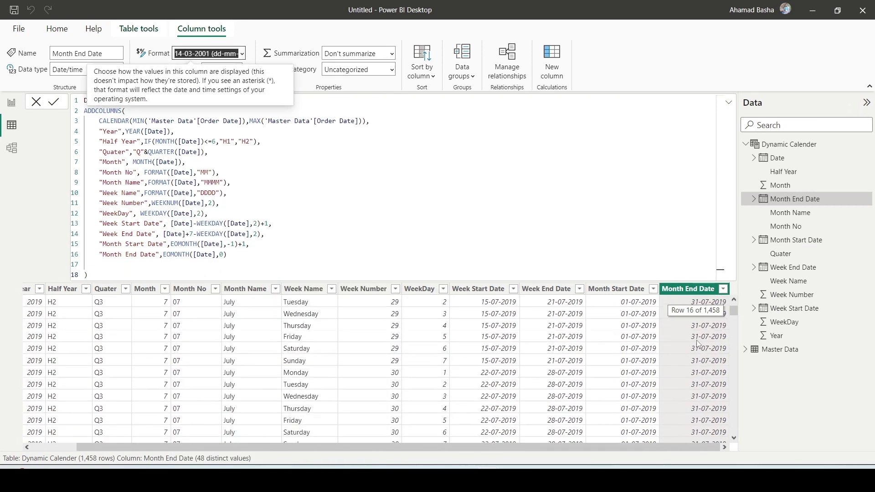
scroll(700, 337, up, 3)
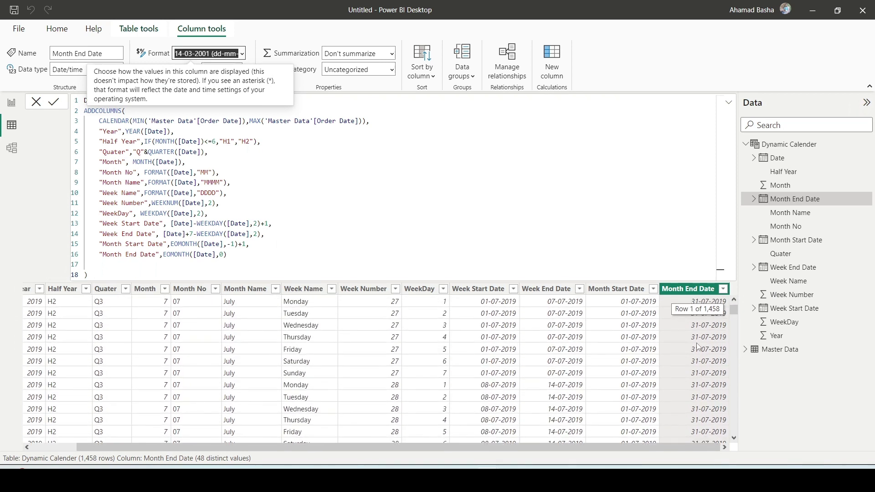
click(638, 305)
click(668, 336)
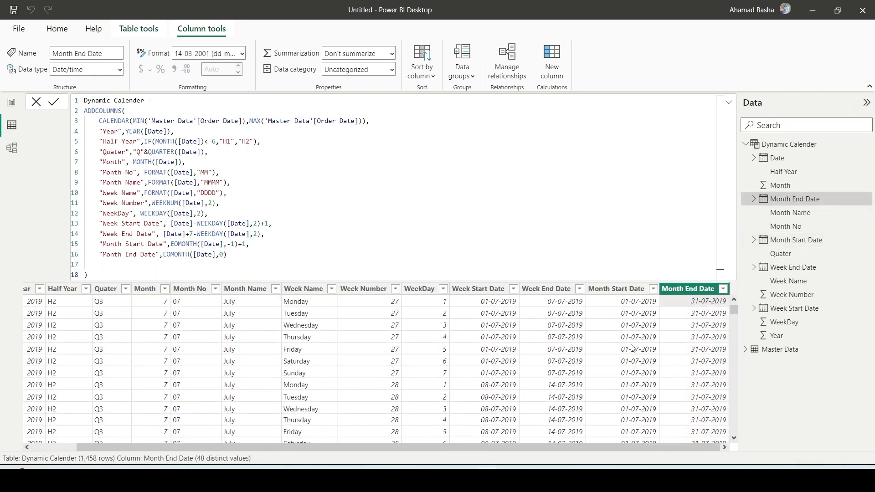
click(634, 349)
scroll(633, 379, down, 1)
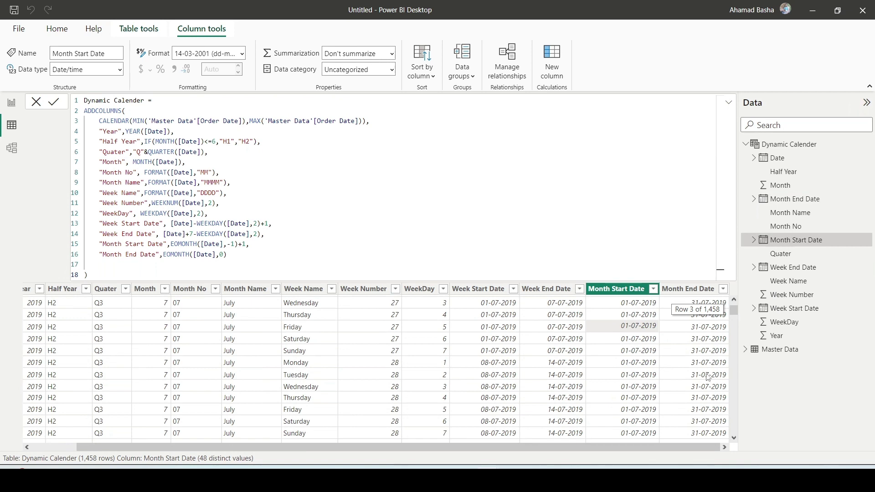
scroll(709, 378, up, 2)
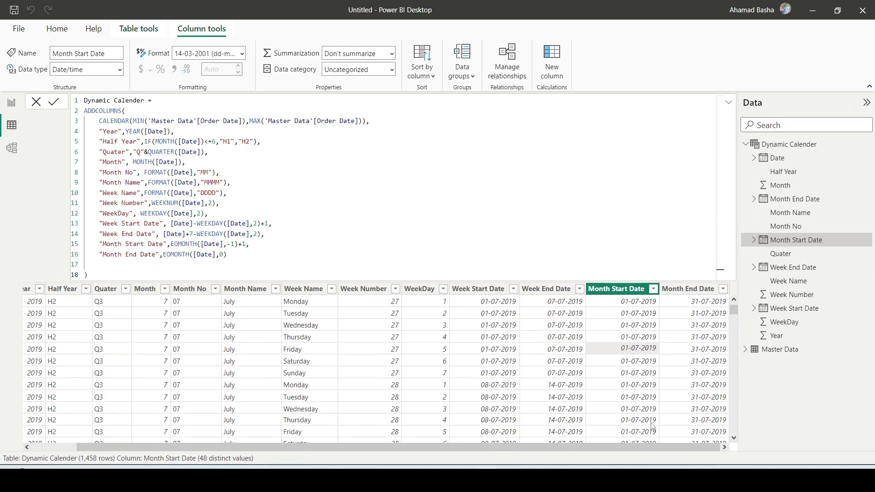
click(705, 338)
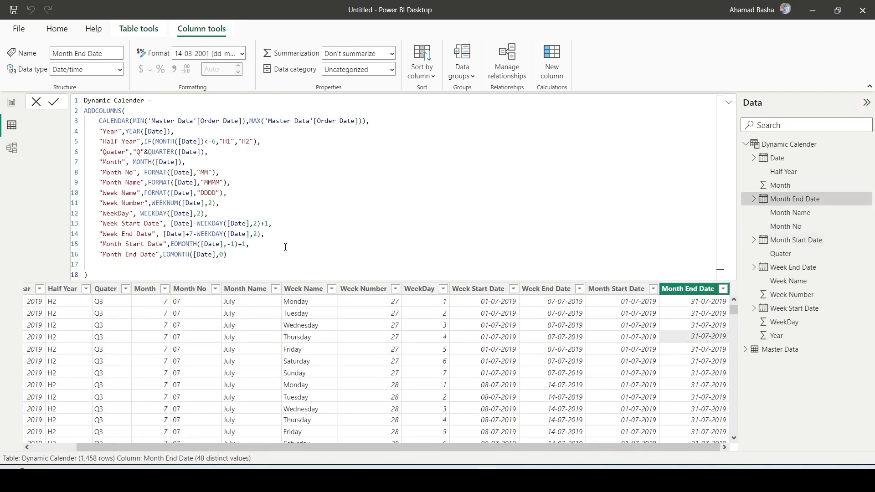
Step: Put a comma after the Month End Date expression and start a new column named "Quater Start Date" below it
click(271, 257)
text(,)
key(Return)
text(")
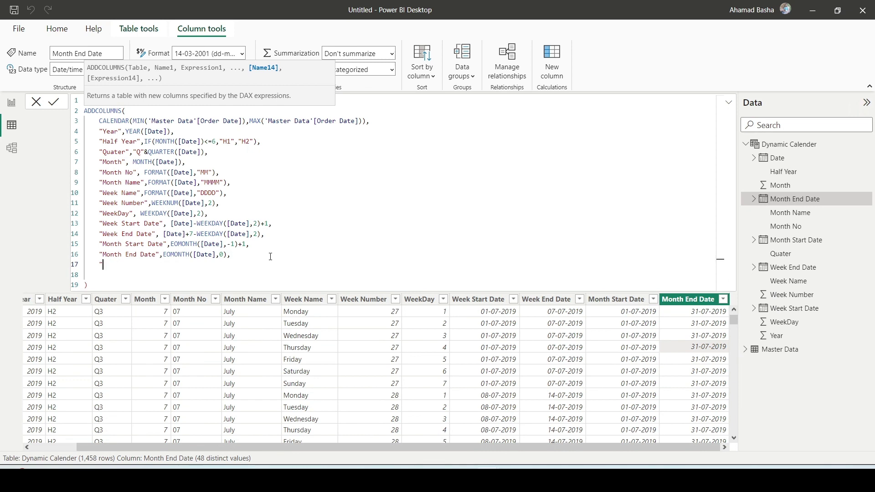
text(Quater Start Date",)
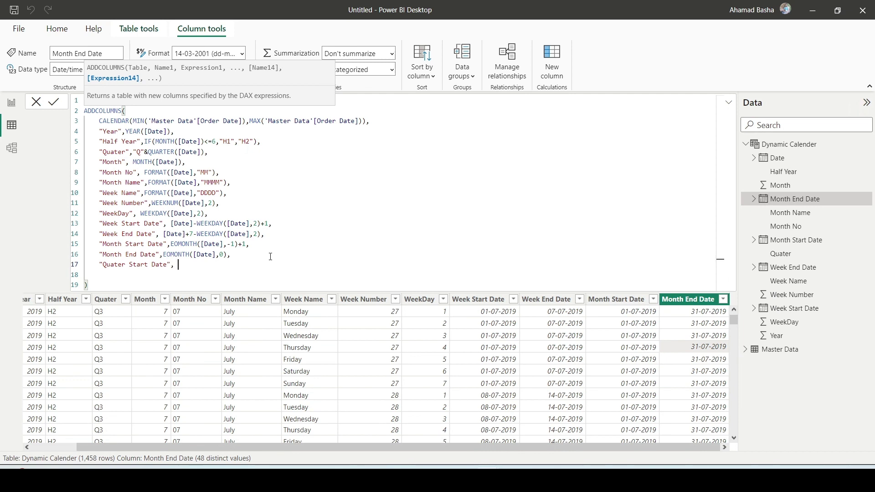
Step: Begin the Quater Start Date expression with a DATE function whose year argument is YEAR([Date])
text(DATE()
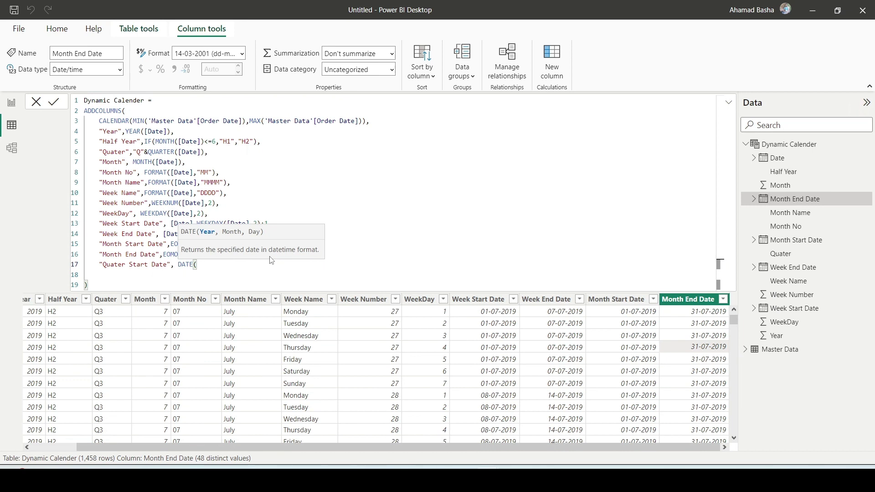
text(YEAR()
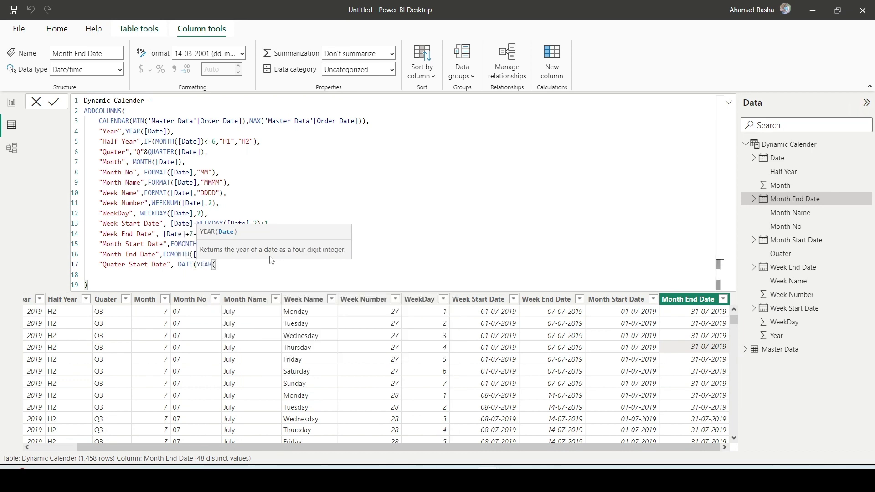
text(Date)
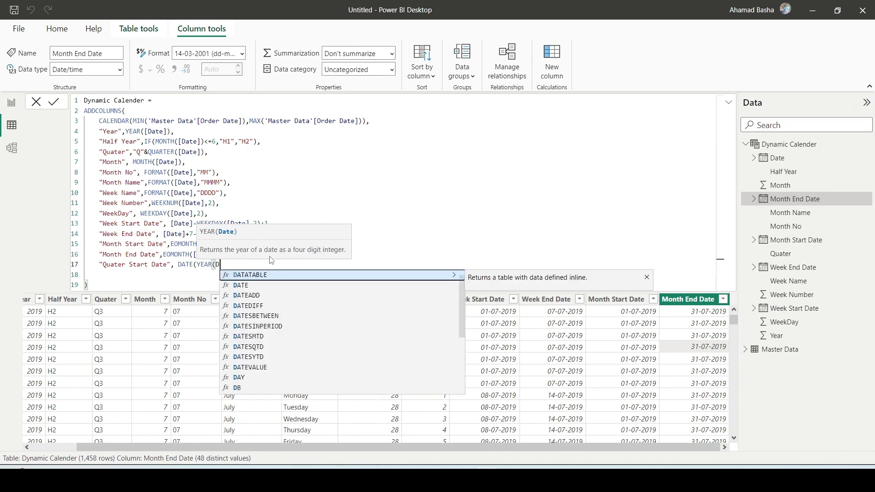
text([Date)
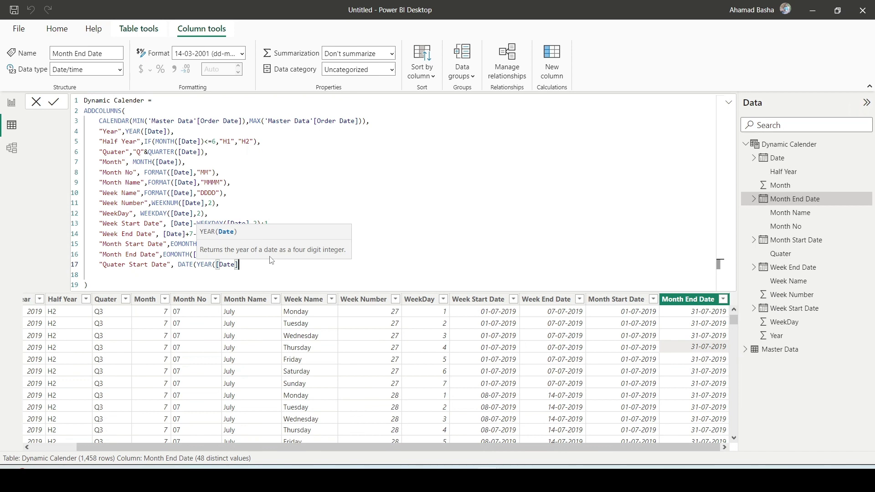
text(),)
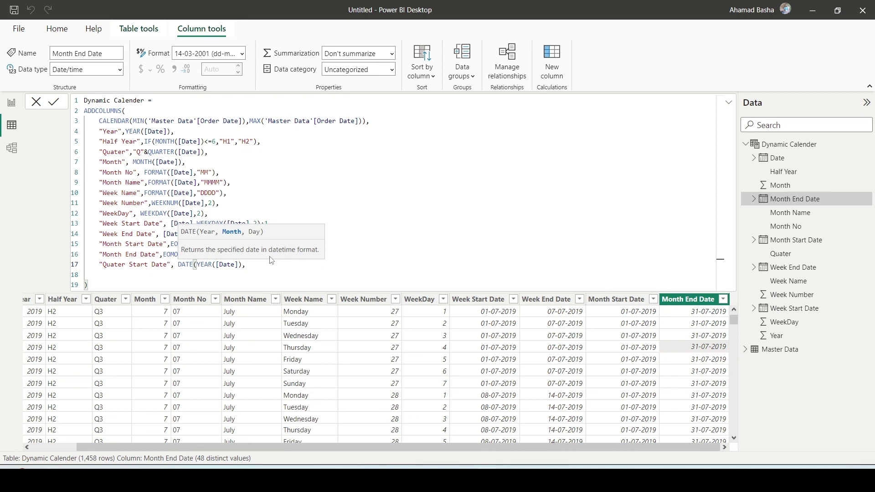
Step: Begin the month argument of the Quater Start Date expression as INT((MONTH([Date], keeping only two opening parentheses before MONTH
text(I)
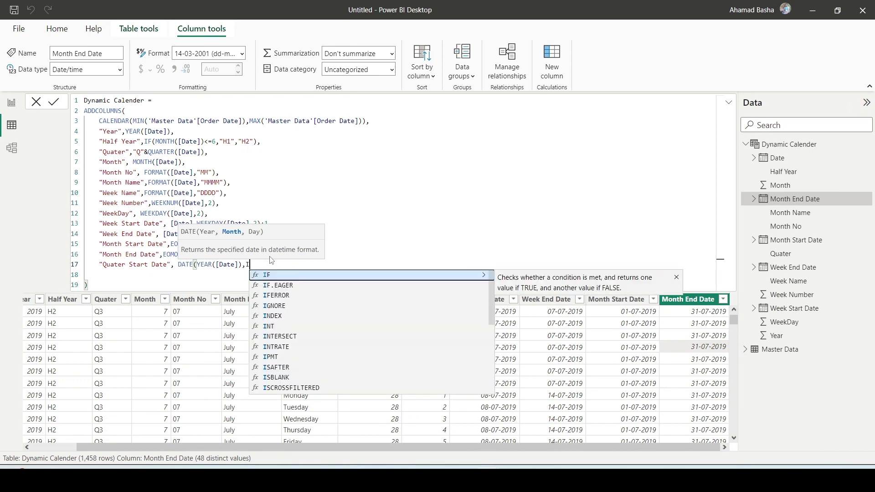
text(NT()
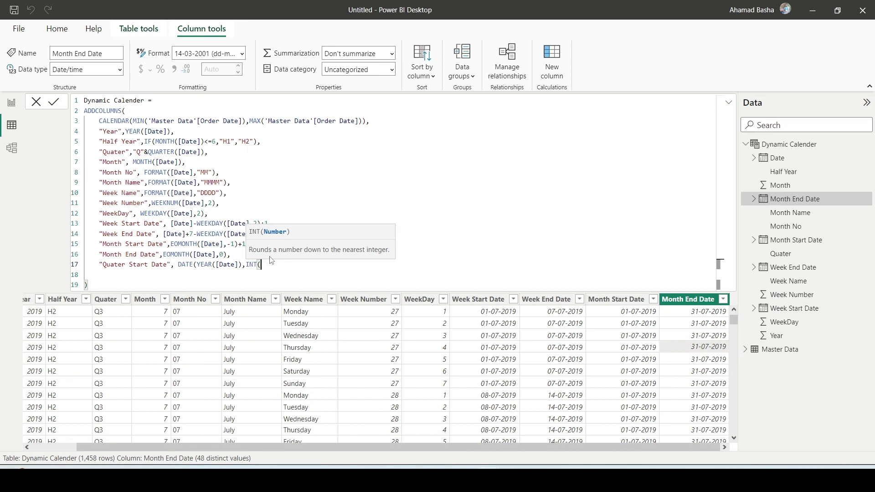
text(()
text((Mo)
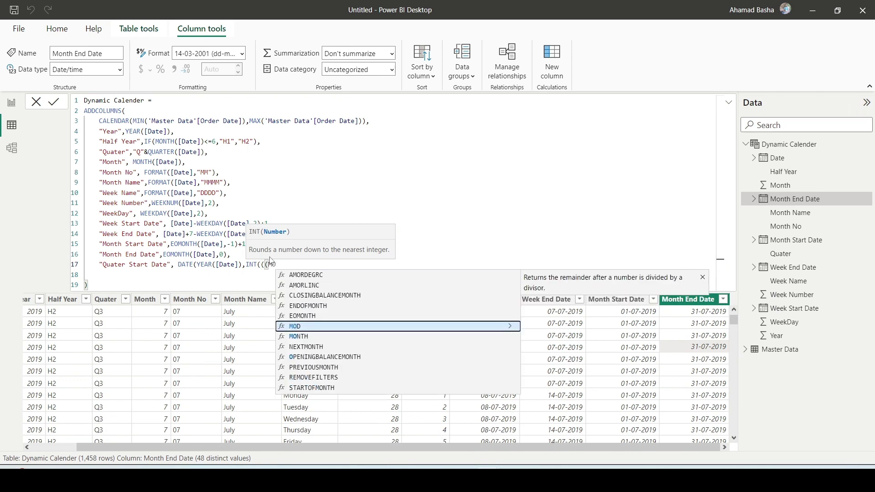
key(Down)
key(Tab)
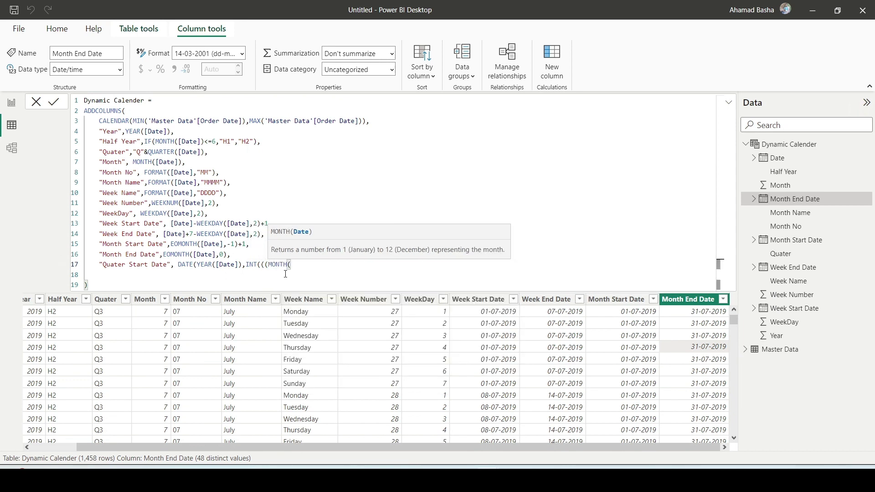
click(267, 266)
key(BackSpace)
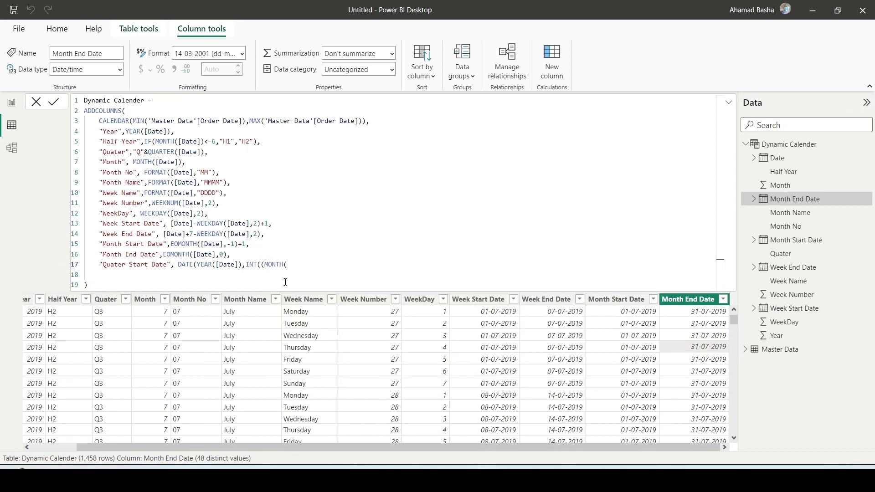
click(306, 262)
text(Date)
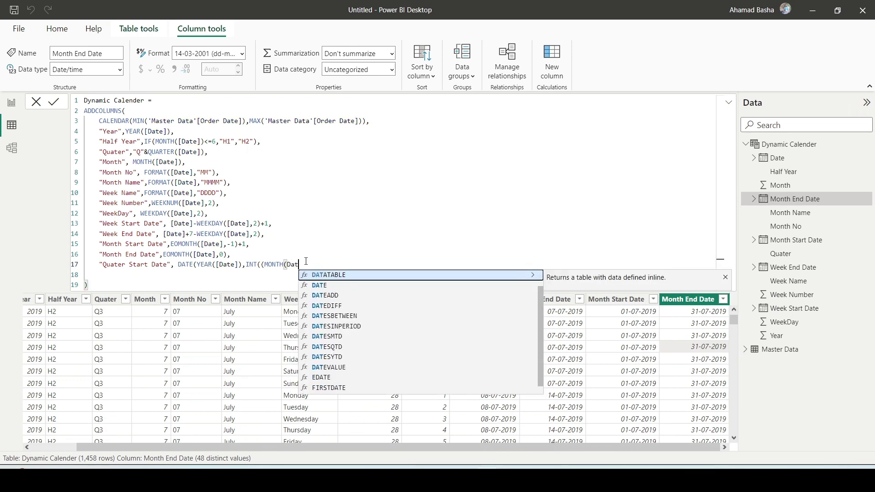
key(Tab)
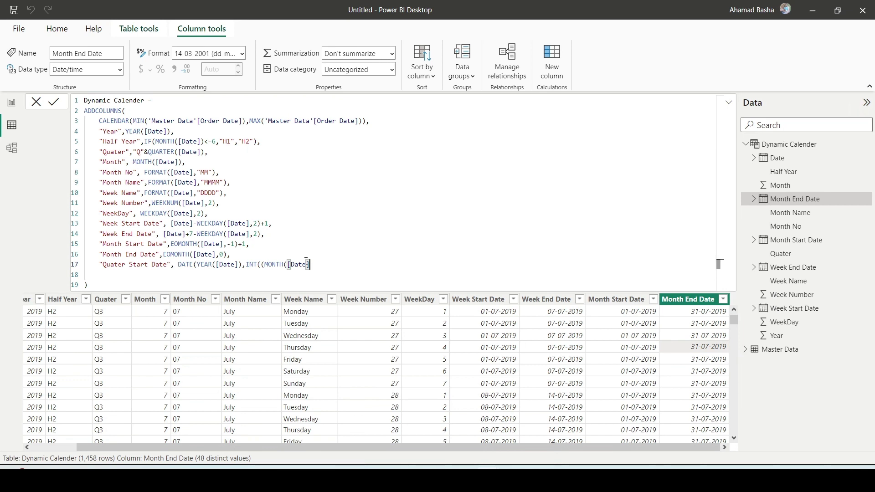
Step: Complete the Quater Start Date expression as DATE(YEAR([Date]),INT((MONTH([Date])-1)/3)*3+1,1) and commit the formula
text()-1)
text()3)
key(Left)
text(/)
key(End)
text())
text(*3+1,1)
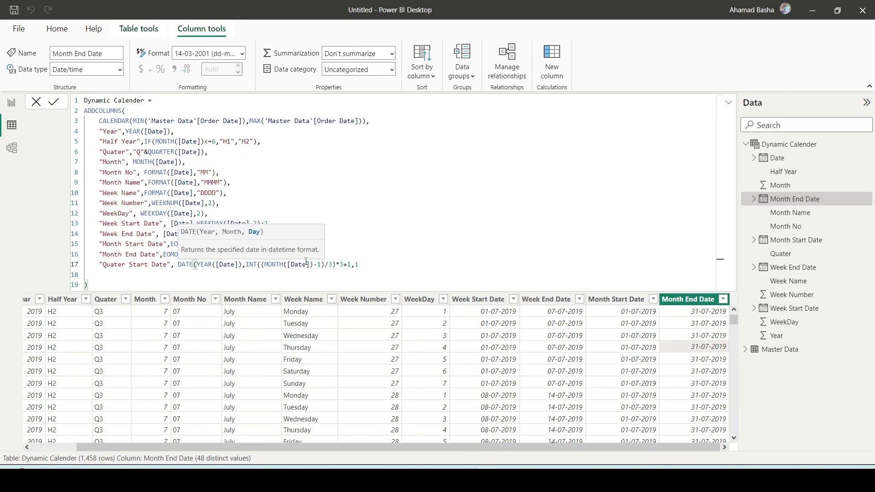
text())
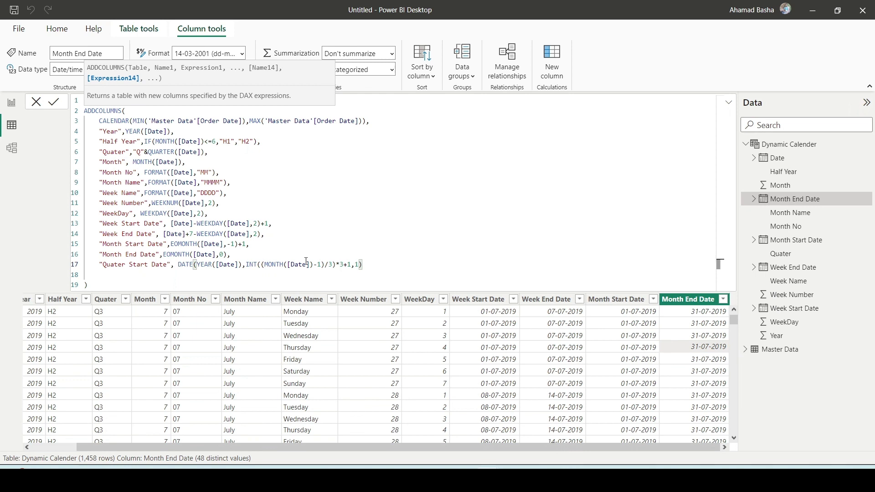
click(307, 263)
key(Return)
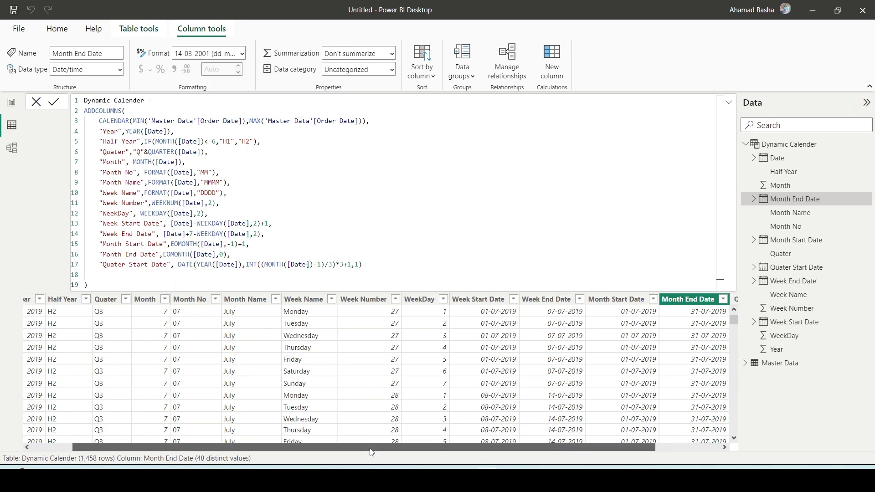
Step: Format the Quater Start Date column as 14-03-2001 (dd-mm-yyyy) and check its values in the July and August rows
drag(371, 448, 525, 454)
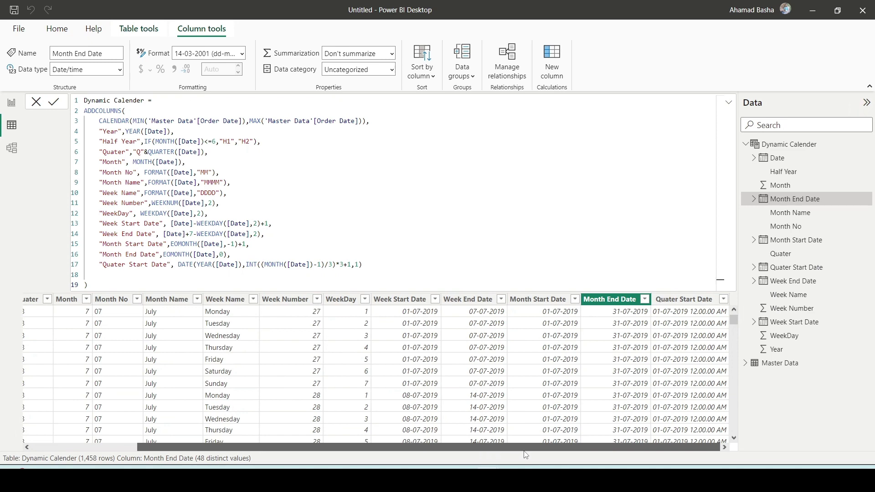
click(680, 299)
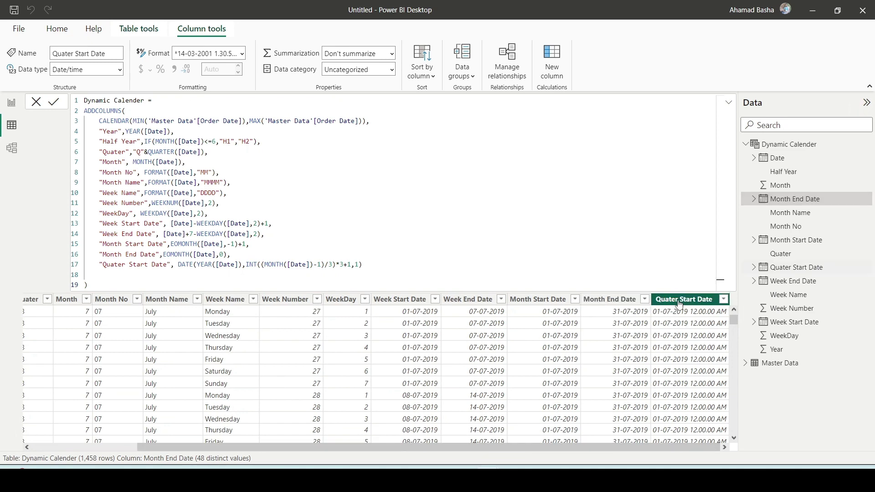
click(242, 53)
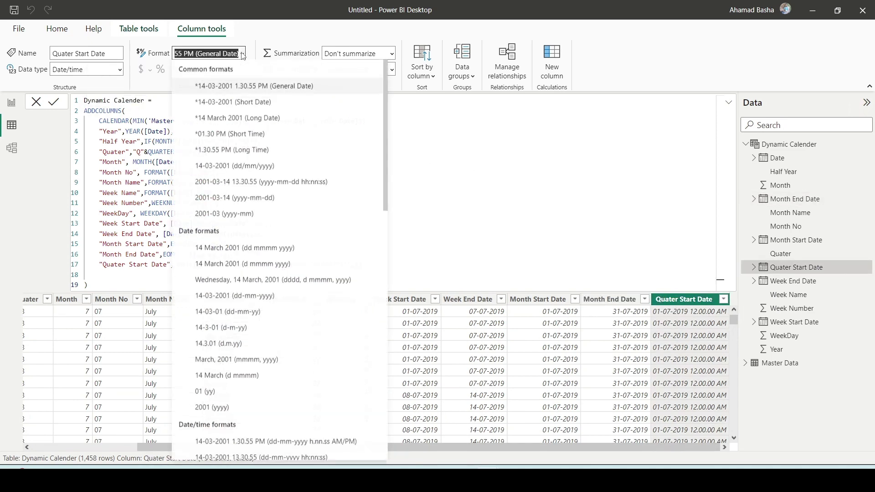
click(230, 300)
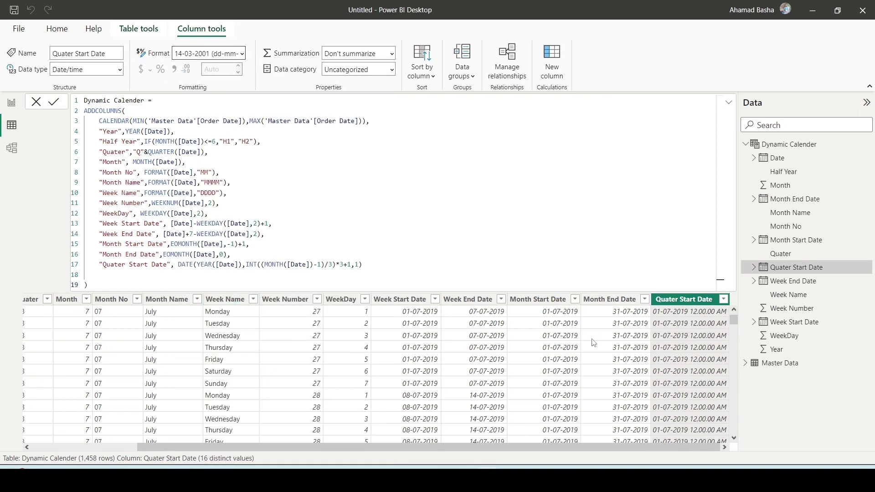
scroll(637, 363, down, 10)
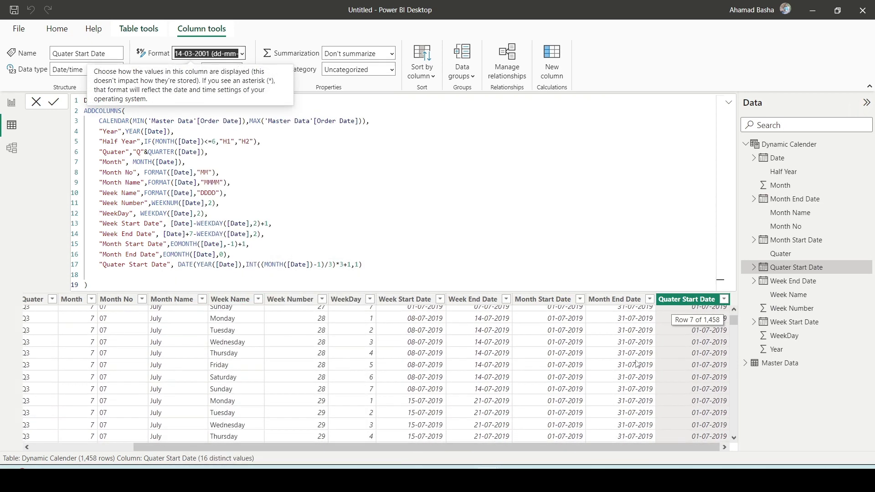
scroll(638, 364, down, 20)
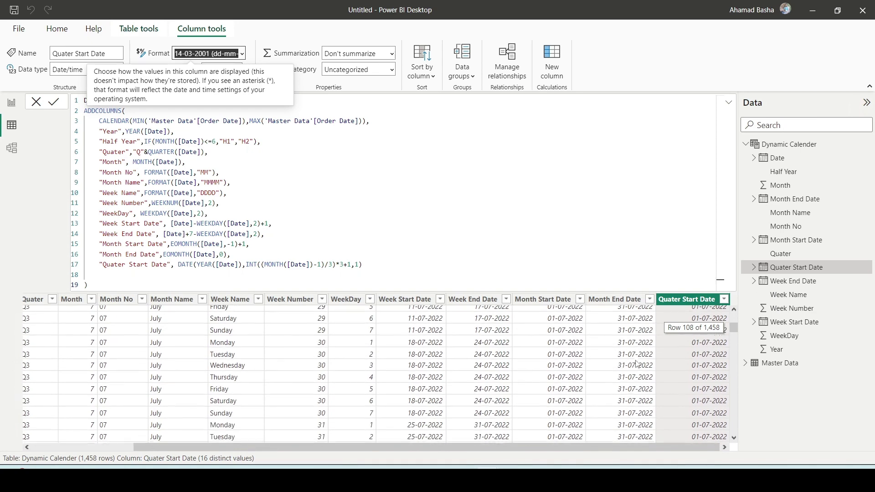
scroll(637, 363, down, 8)
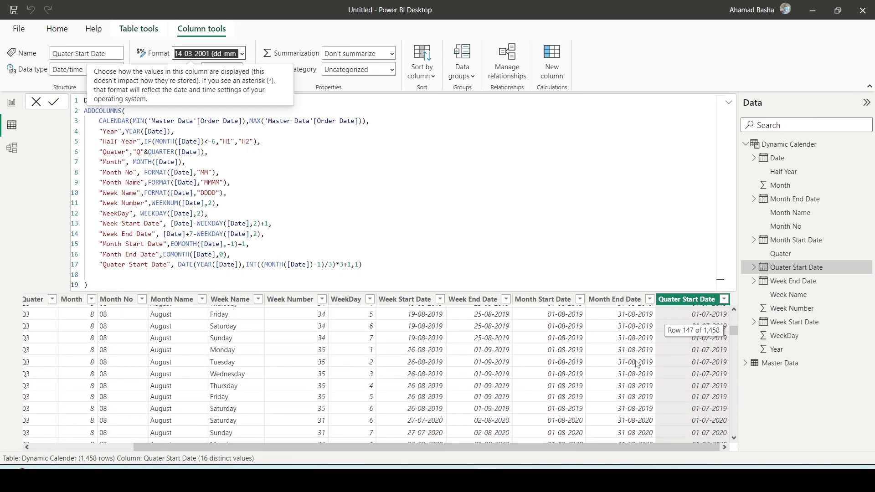
scroll(637, 363, down, 10)
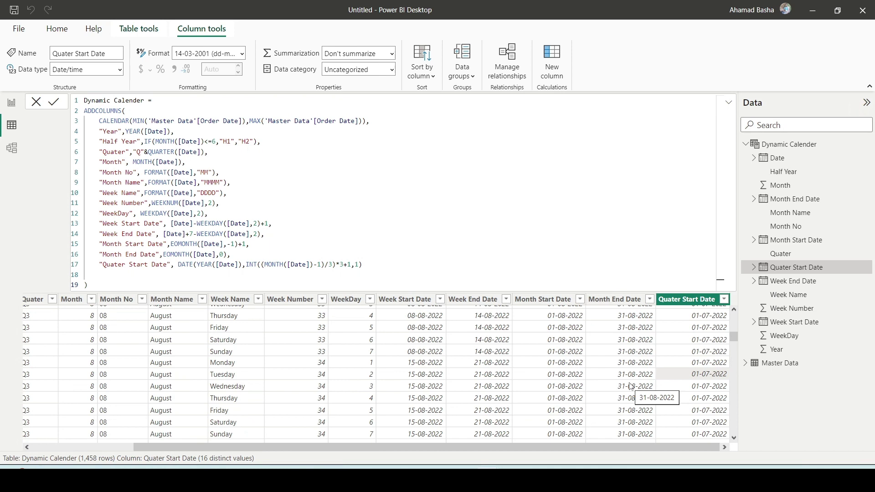
Step: Put a comma after the Quater Start Date expression and start a new column named "Quater End Date" below it
click(378, 265)
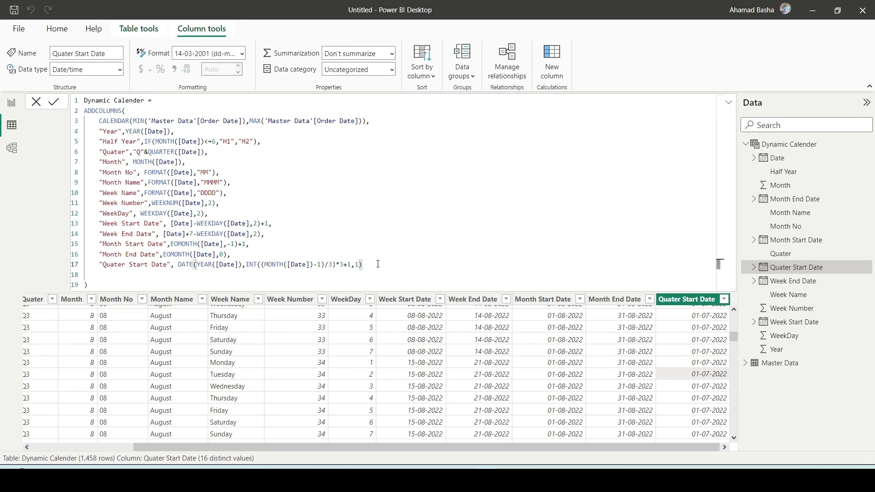
text(,)
key(Return)
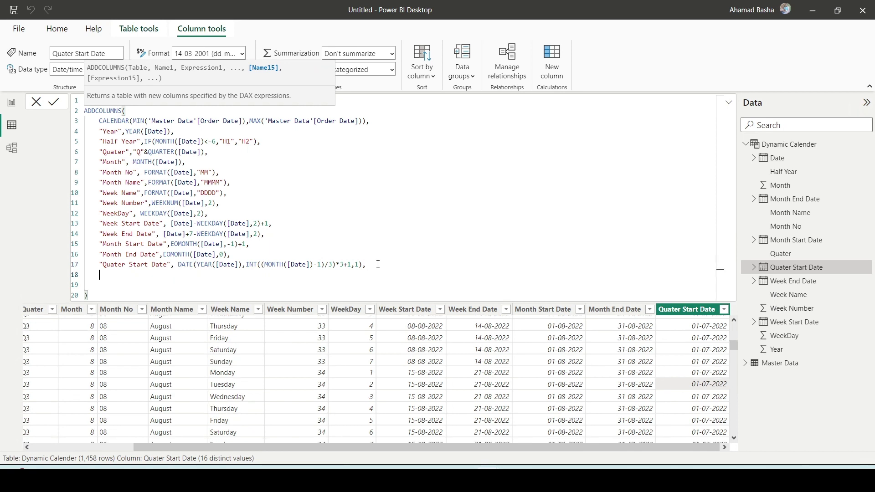
text("Quater End Date",)
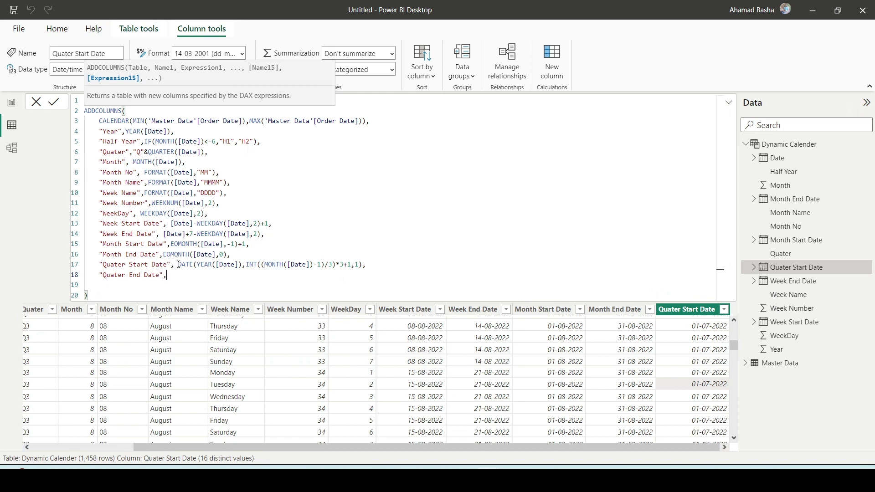
Step: Complete the Quater End Date expression as EOMONTH(DATE(YEAR([Date]),INT((MONTH([Date])-1)/3)*3+1,1),2), reusing the Quater Start Date expression, and commit the formula
drag(178, 265, 363, 264)
key(ctrl+c)
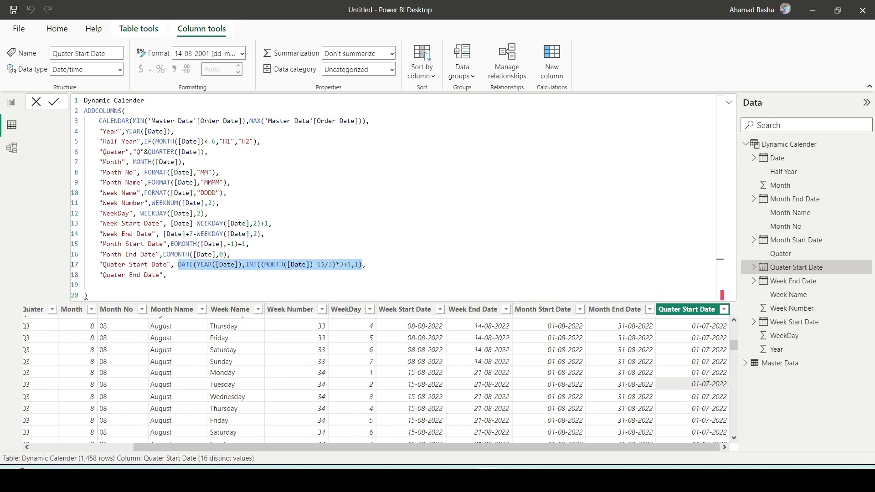
click(217, 277)
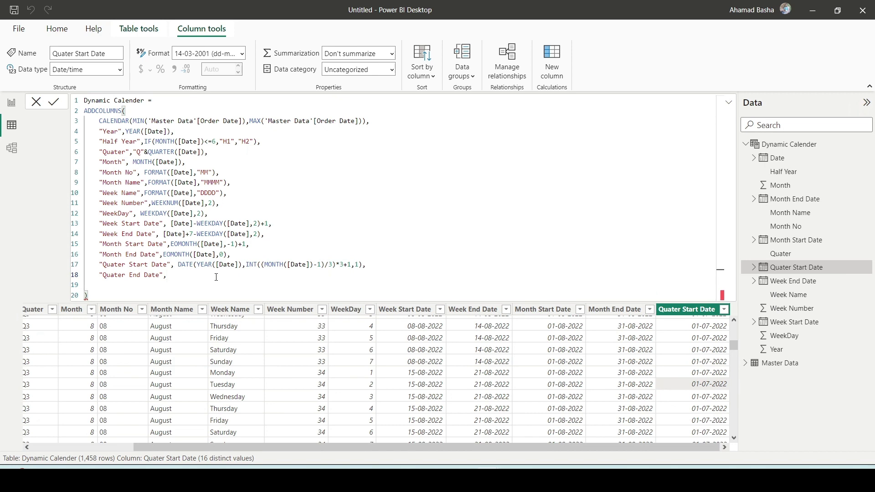
text(Eom)
key(Tab)
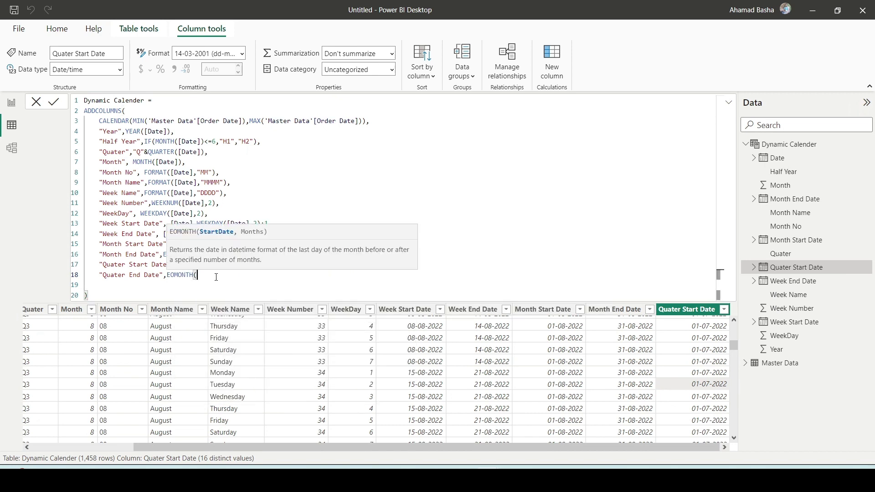
key(ctrl+v)
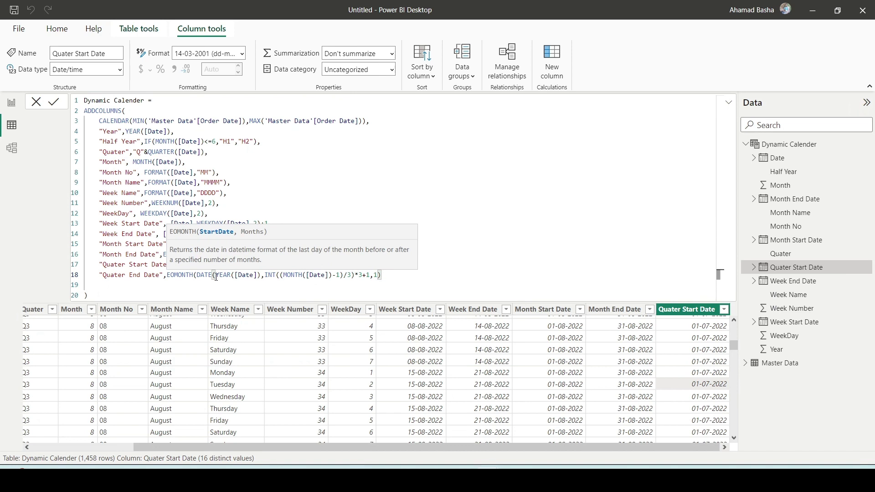
text(,2)
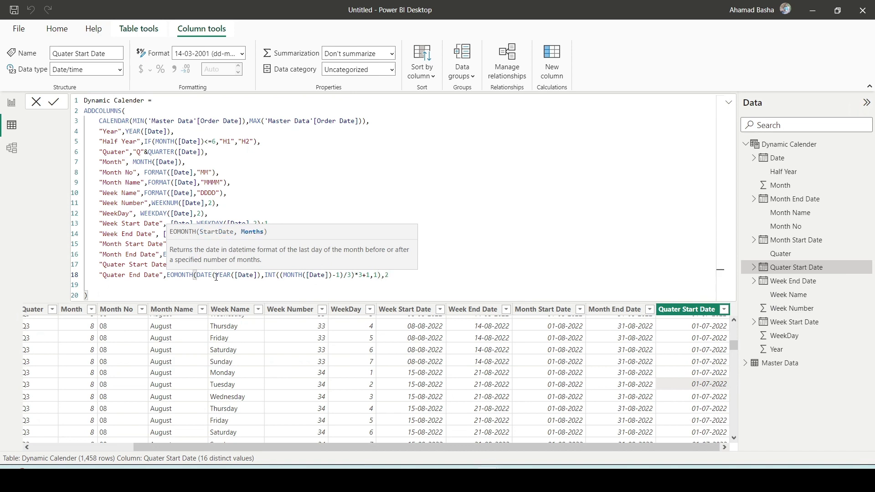
text())
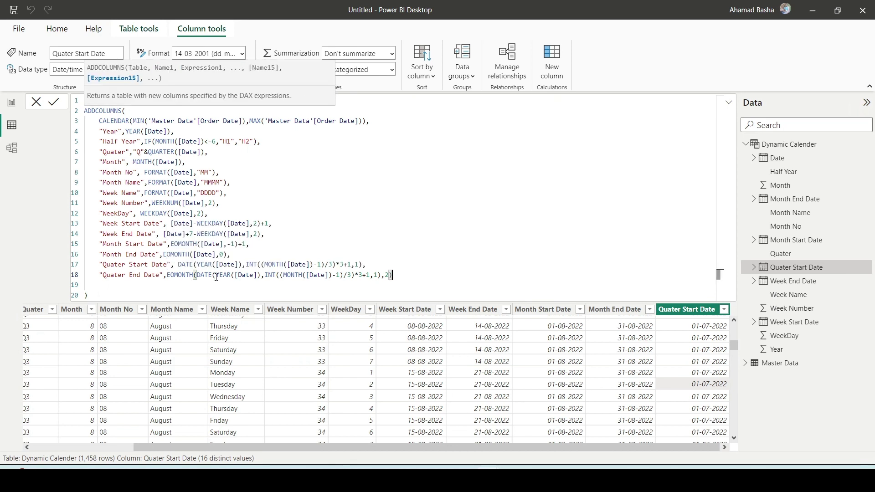
click(217, 279)
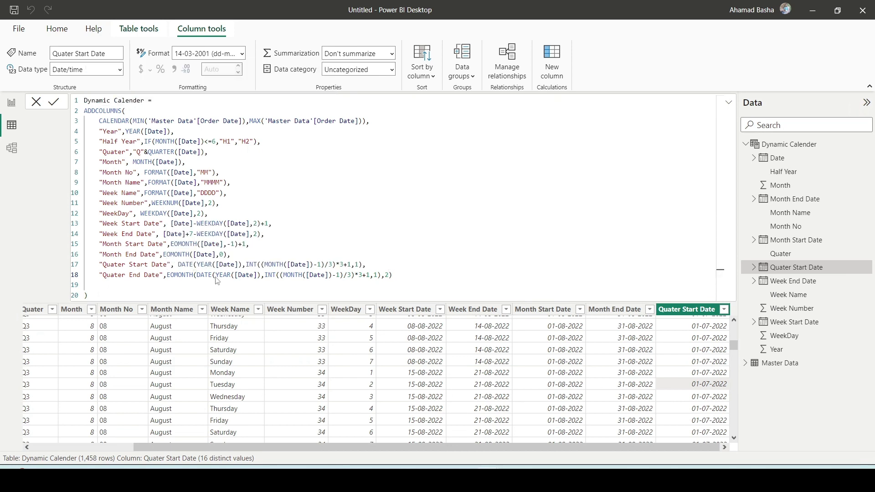
key(Return)
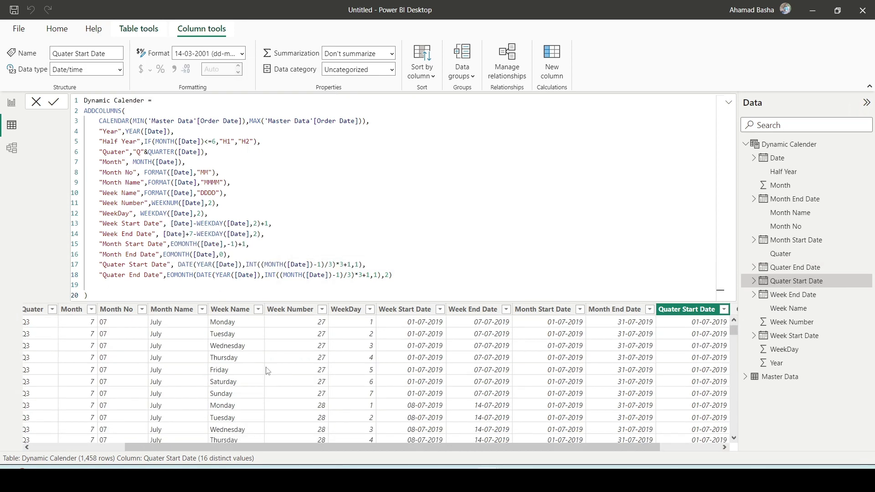
Step: Format the Quater End Date column as 14-03-2001 (dd-mm-yyyy)
drag(376, 446, 437, 447)
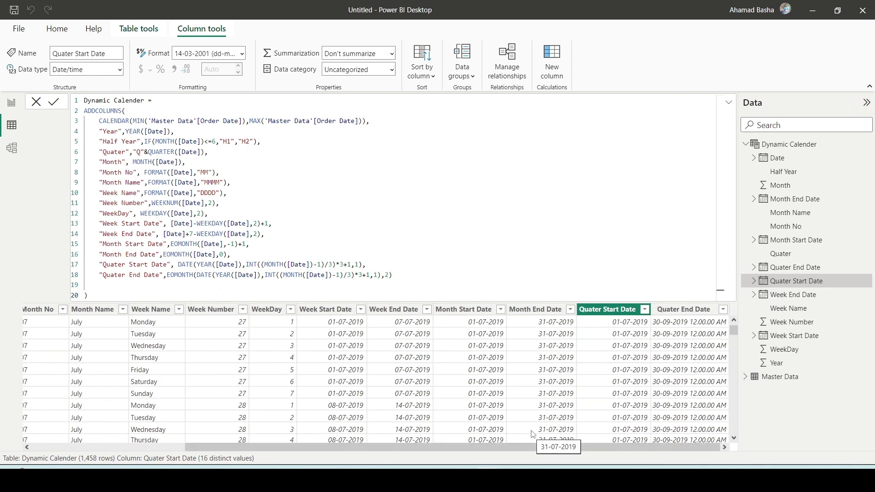
click(684, 309)
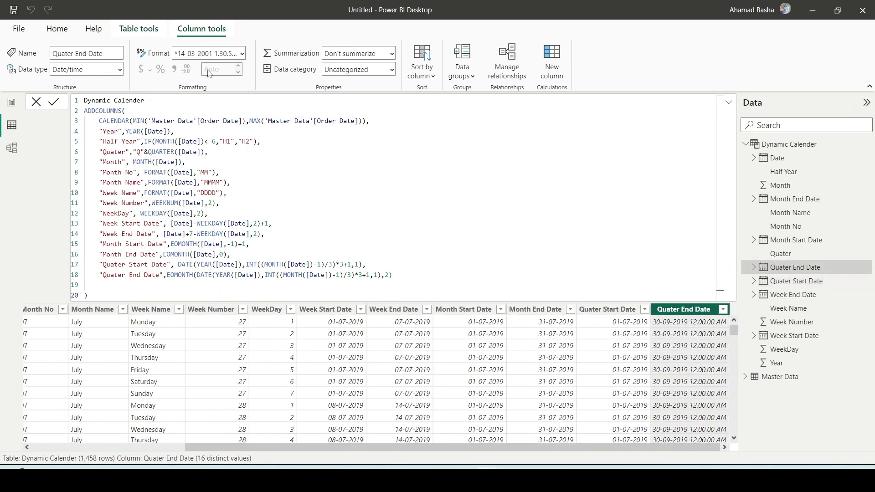
click(246, 51)
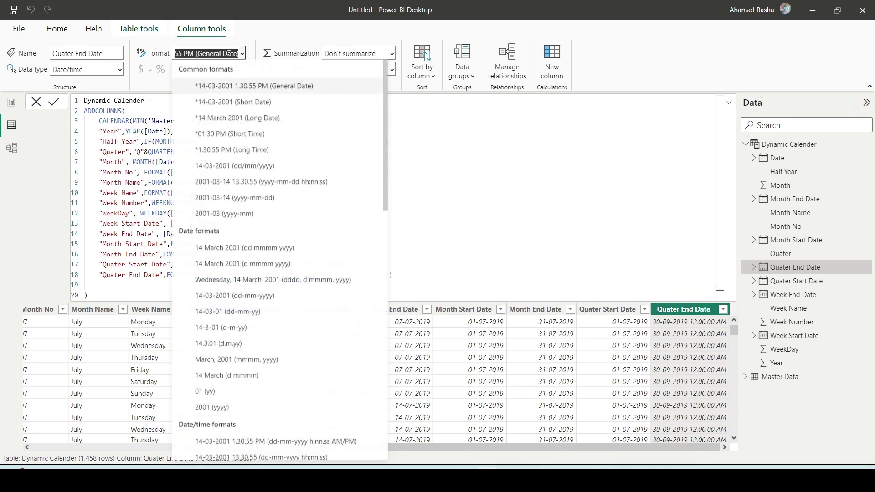
key(Escape)
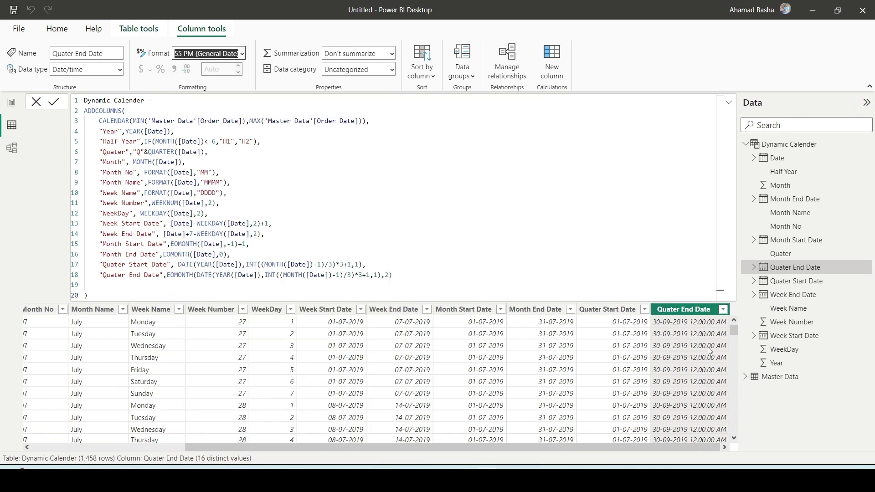
key(Down)
key(Return)
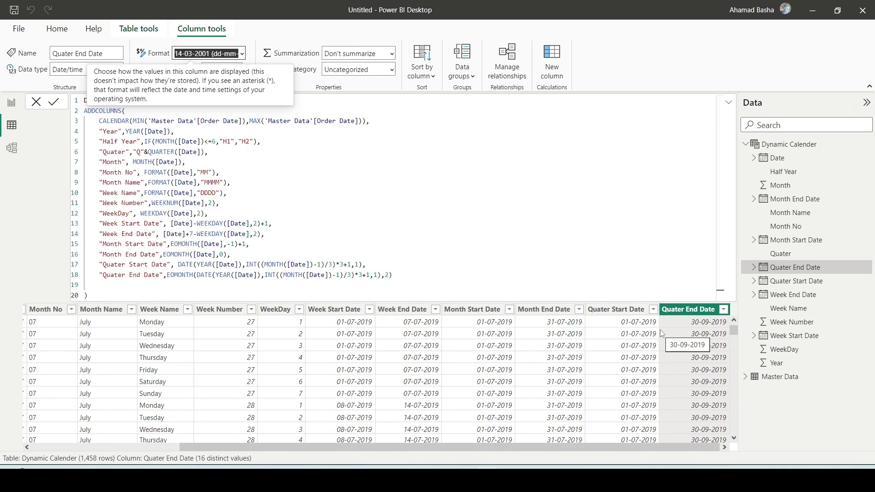
click(695, 327)
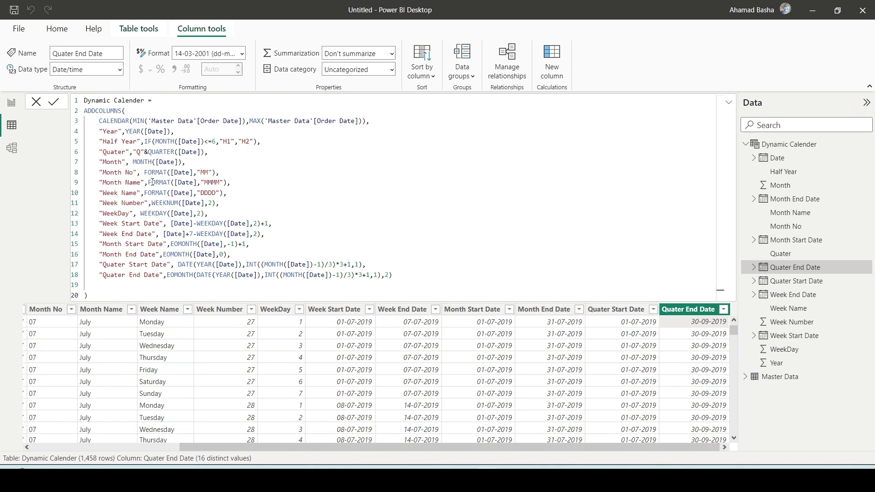
Step: Review the column definitions in the Dynamic Calender formula, from Year through Quater End Date
drag(108, 130, 145, 254)
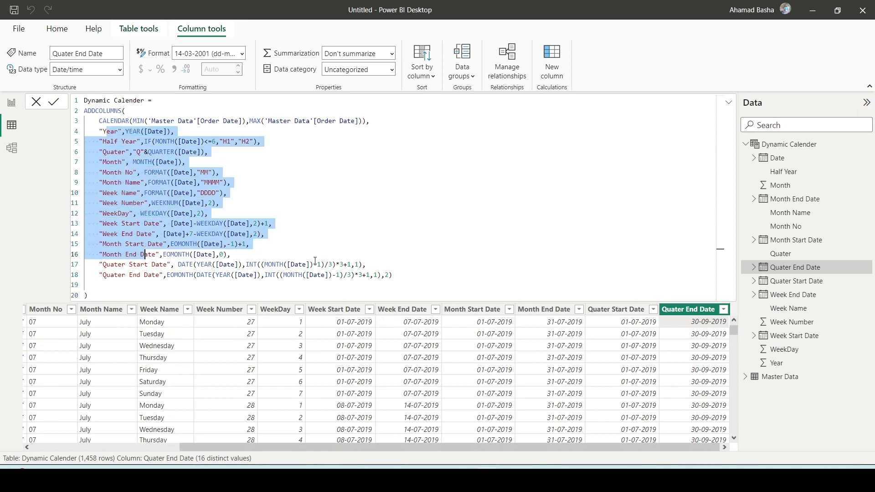
click(314, 265)
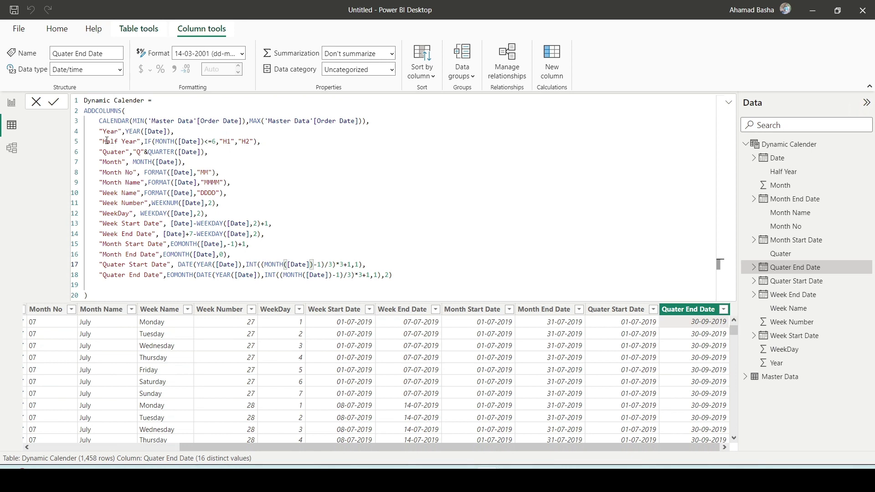
drag(103, 131, 126, 234)
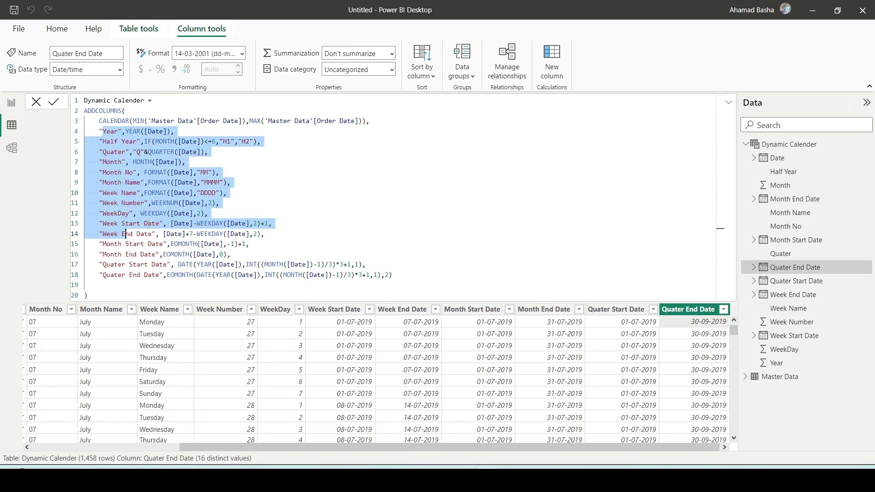
click(402, 277)
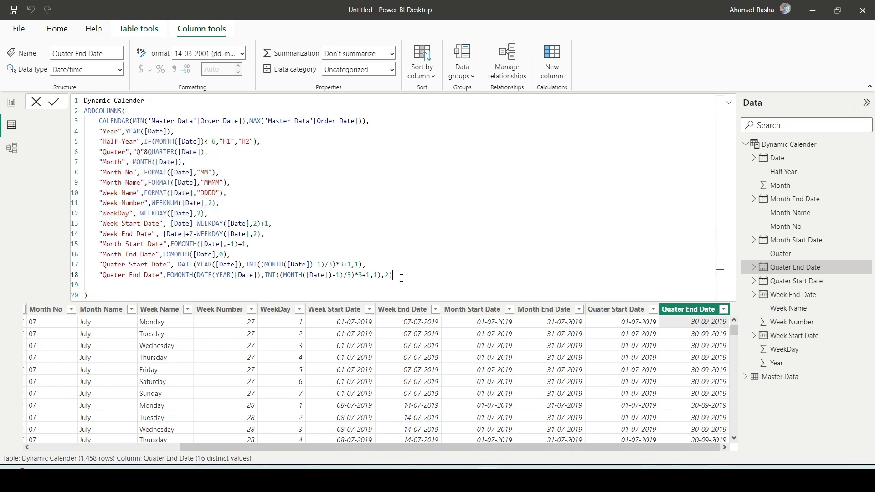
drag(401, 276, 252, 245)
click(141, 193)
drag(112, 152, 155, 224)
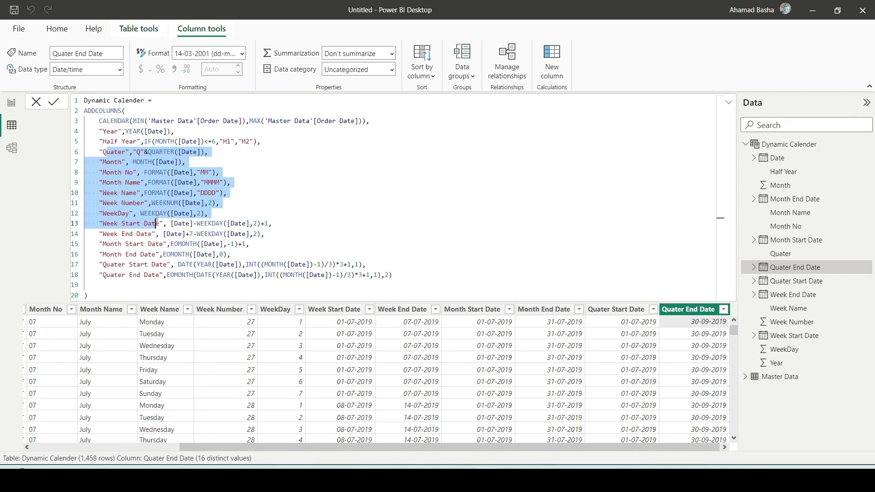
click(209, 222)
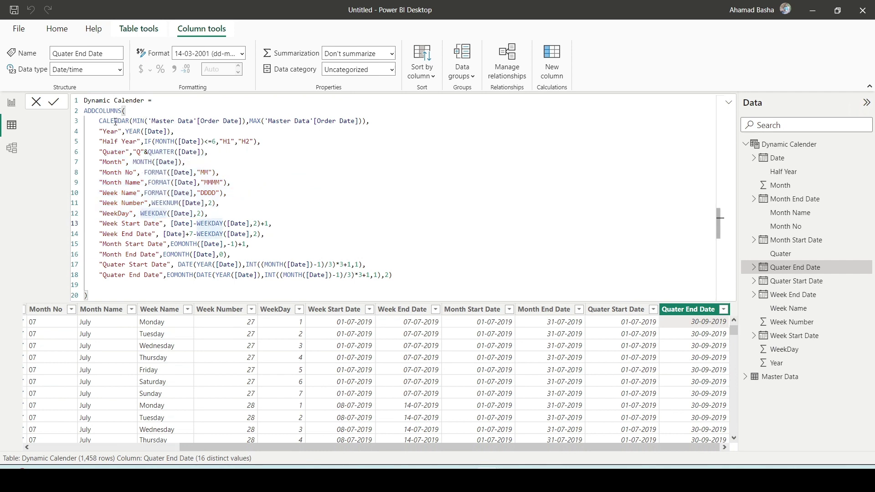
Step: Comment out the CALENDAR line based on the Master Data order dates with //, and begin a replacement line below it with "cal"
click(101, 120)
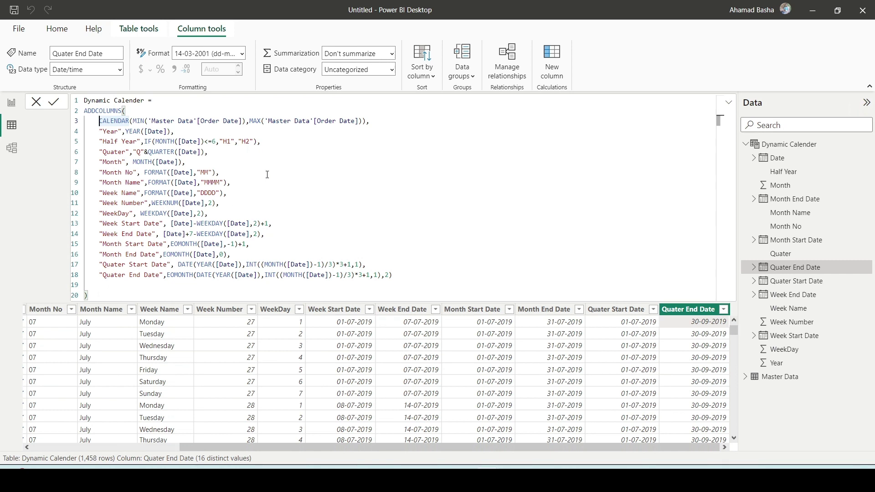
text(//)
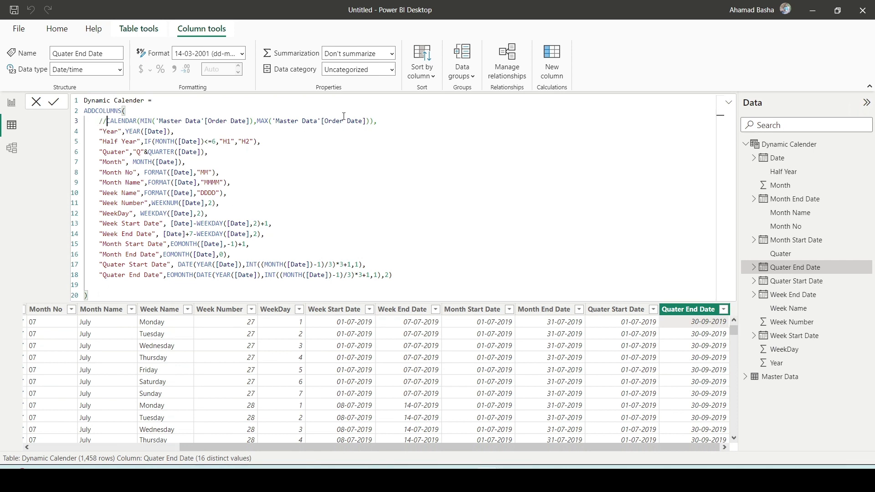
click(393, 121)
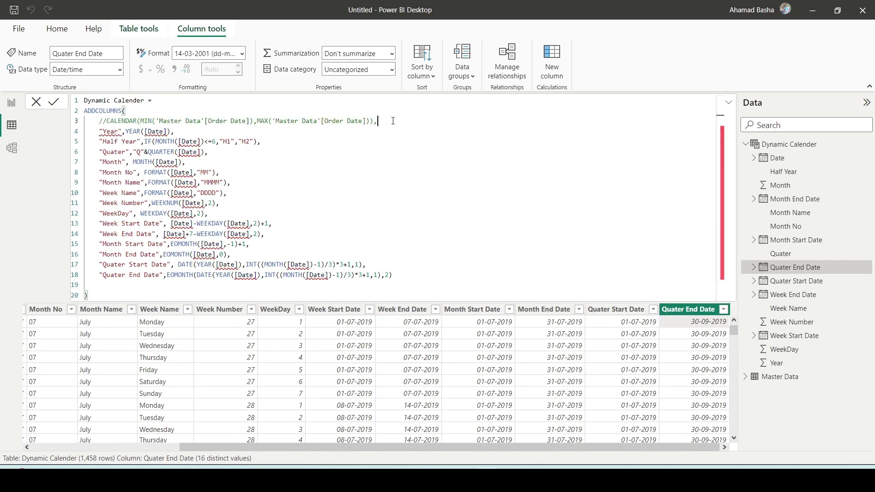
key(shift+Return)
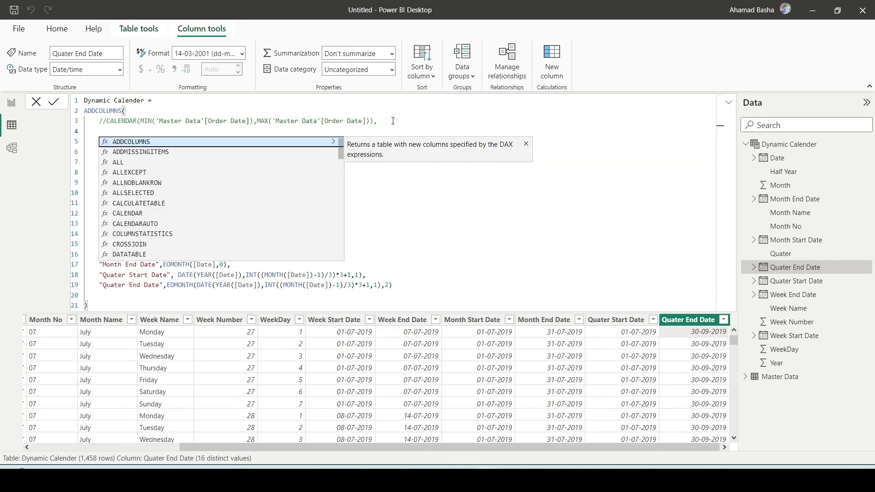
text(cal)
key(Tab)
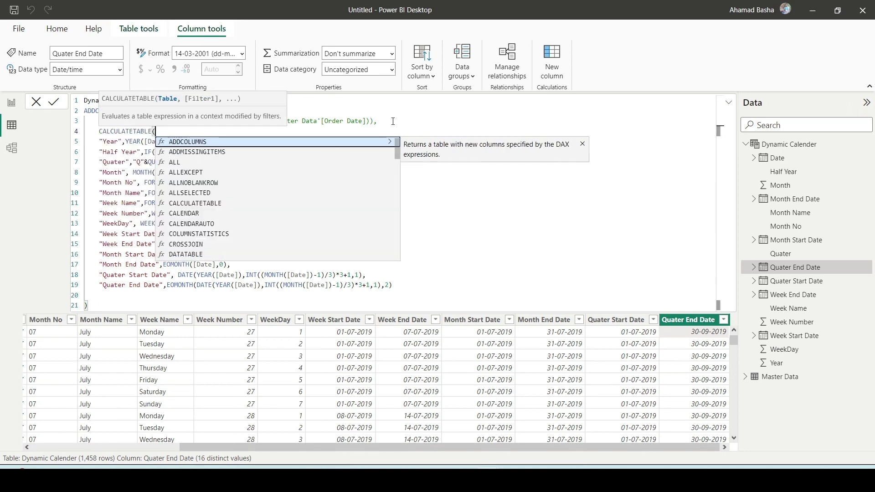
key(BackSpace)
key(BackSpace)
key(BackSpace)
key(BackSpace)
key(BackSpace)
key(BackSpace)
key(BackSpace)
key(BackSpace)
key(BackSpace)
key(BackSpace)
key(BackSpace)
key(BackSpace)
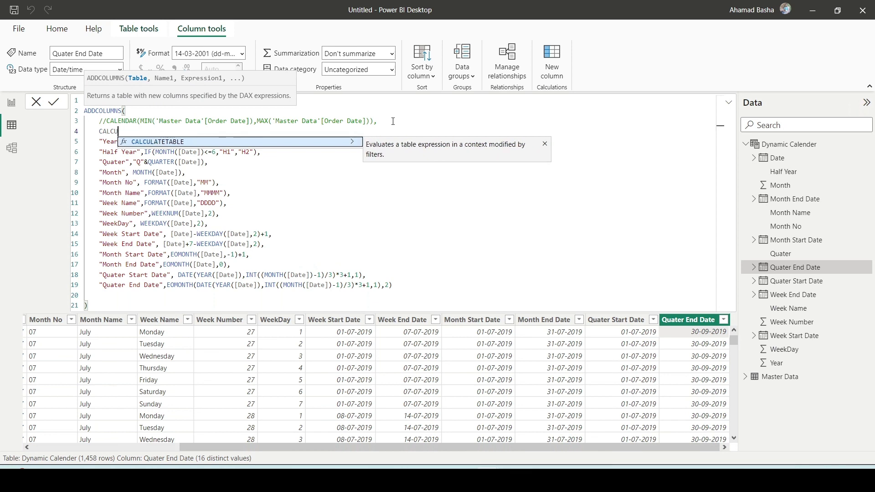
Step: Insert the CALENDAR function on the new line and enter DATE(YEAR(TODAY())-2,01,01) as its start date
key(Down)
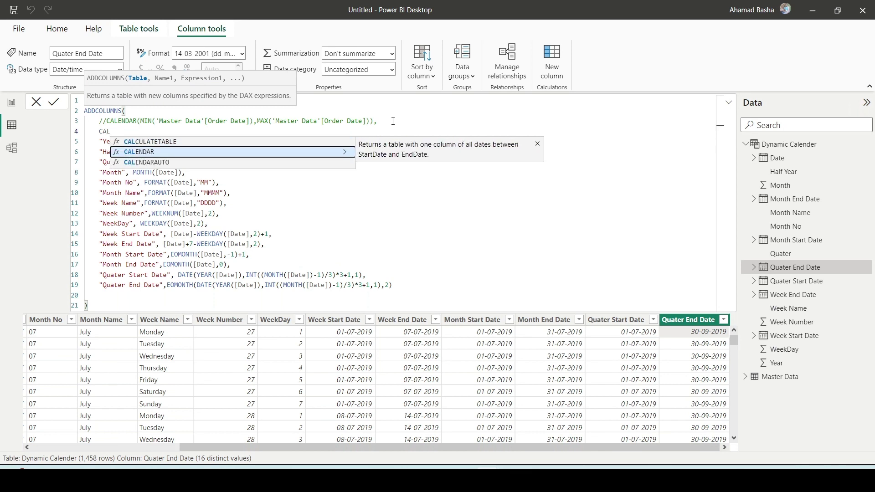
key(Tab)
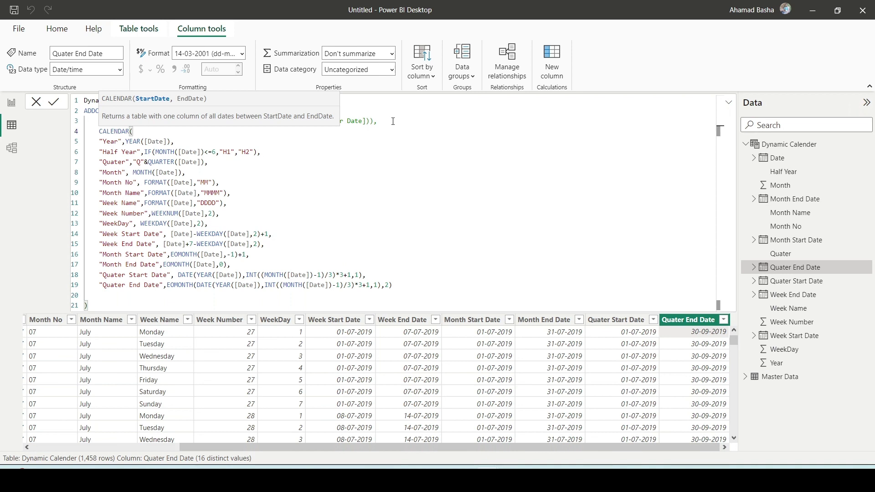
text(DATE()
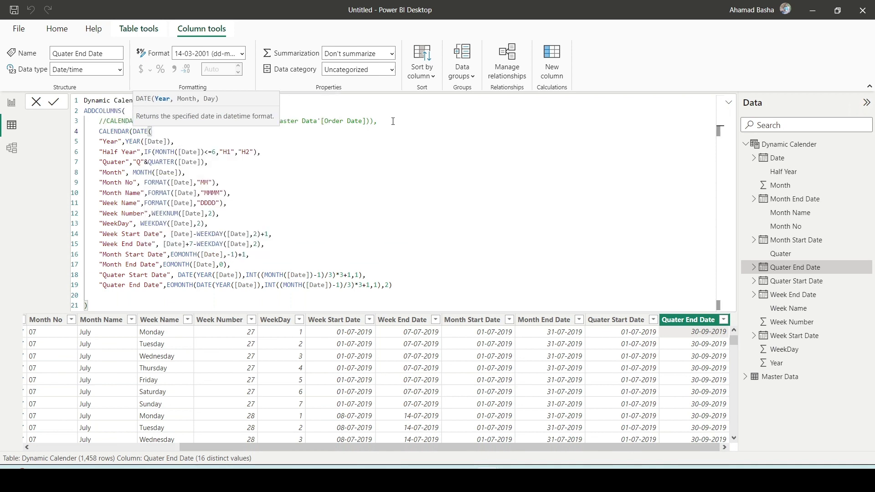
text(YEAR()
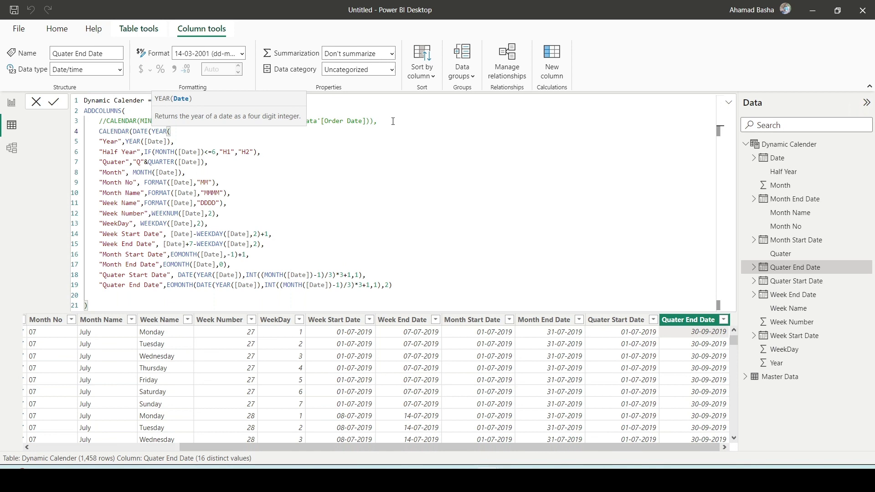
text(TOda)
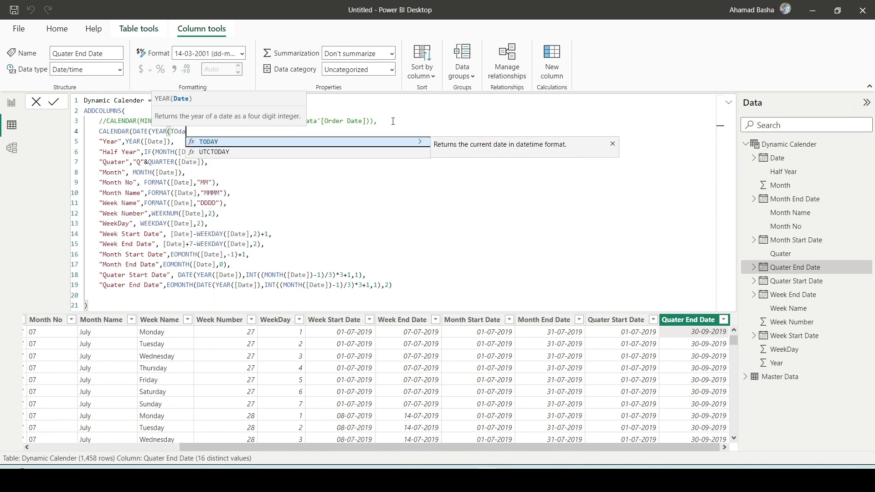
key(Tab)
text())
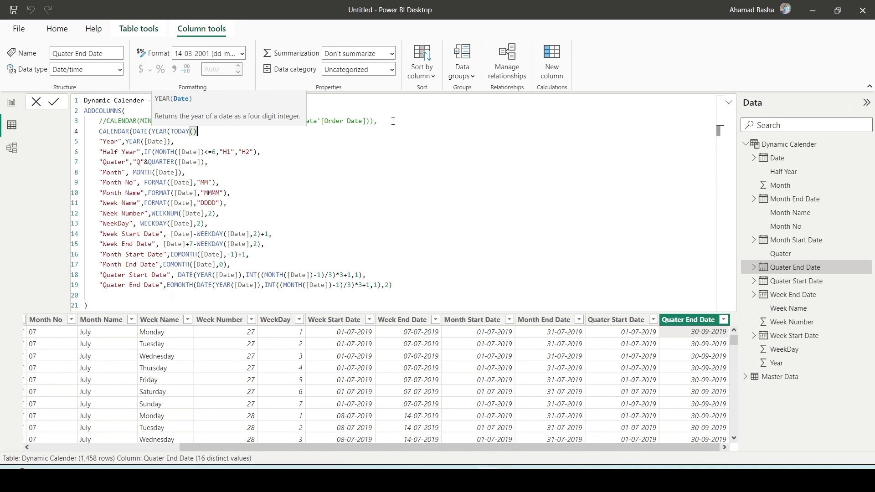
text())
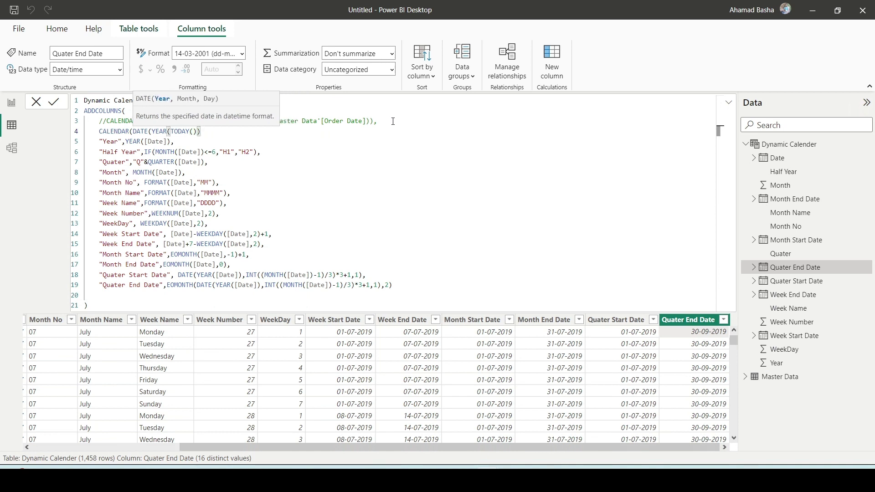
text(-2)
text(,)
text(01,01)
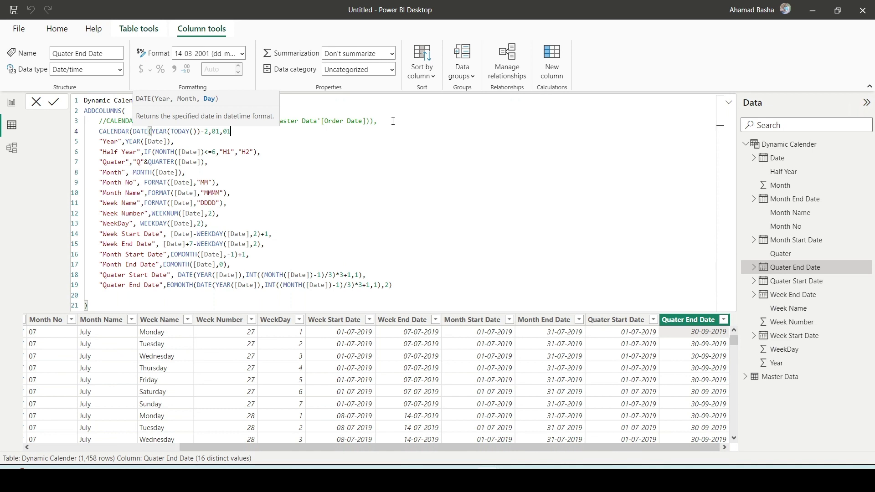
text())
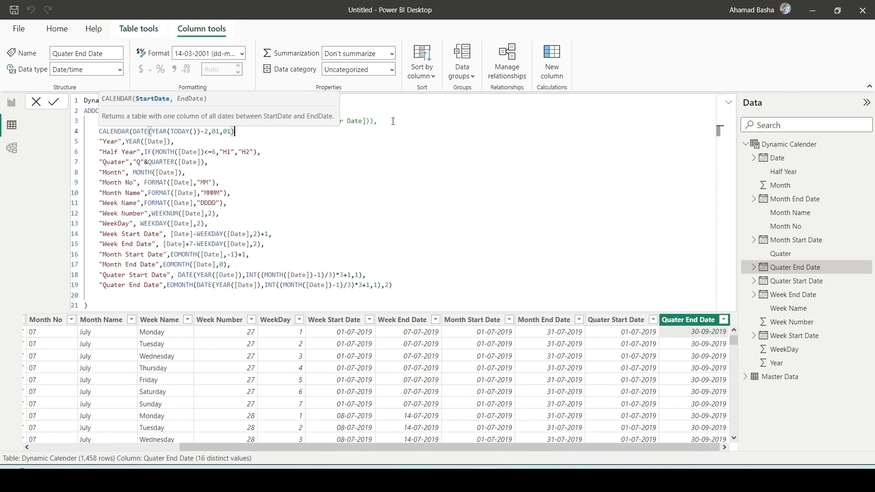
Step: Enter DATE(YEAR(TODAY())+1,12,31) as the end date of the new CALENDAR function
text(,)
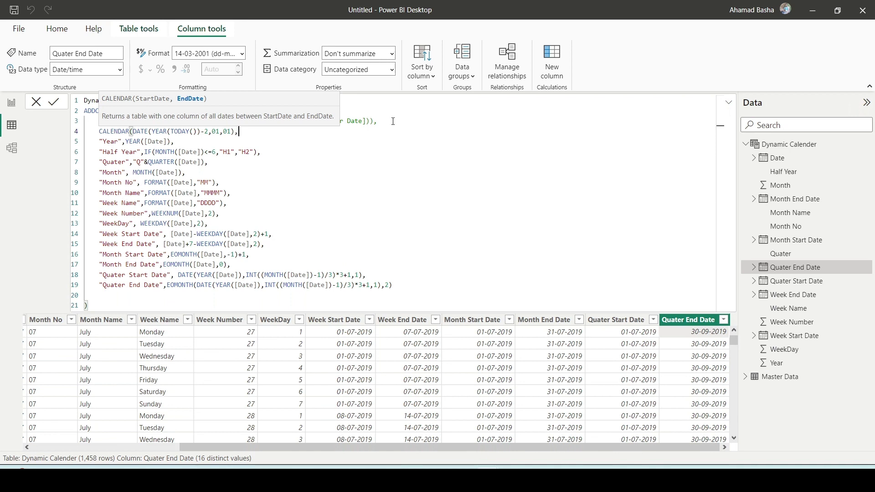
text(DATE()
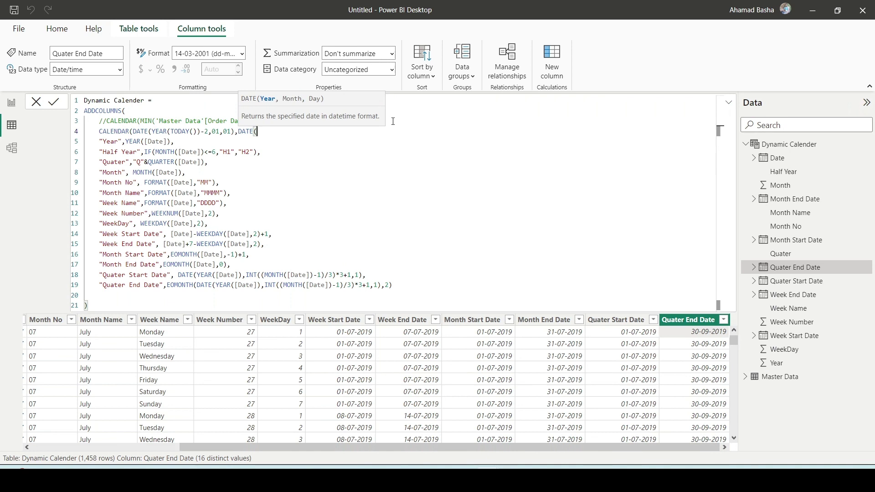
text(Yea)
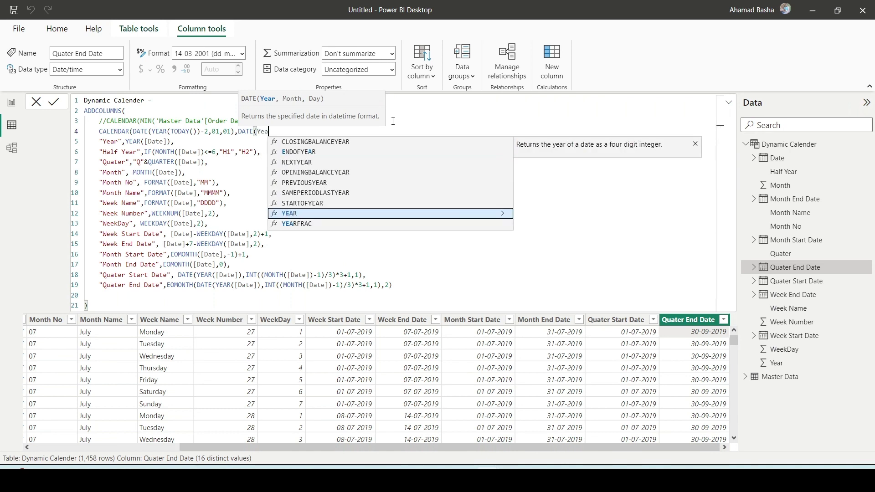
key(Tab)
text(Tod)
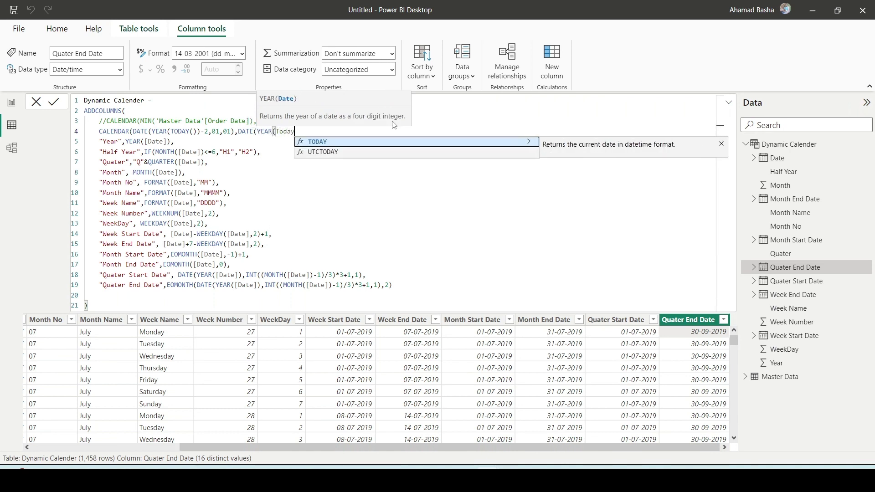
key(Tab)
text())
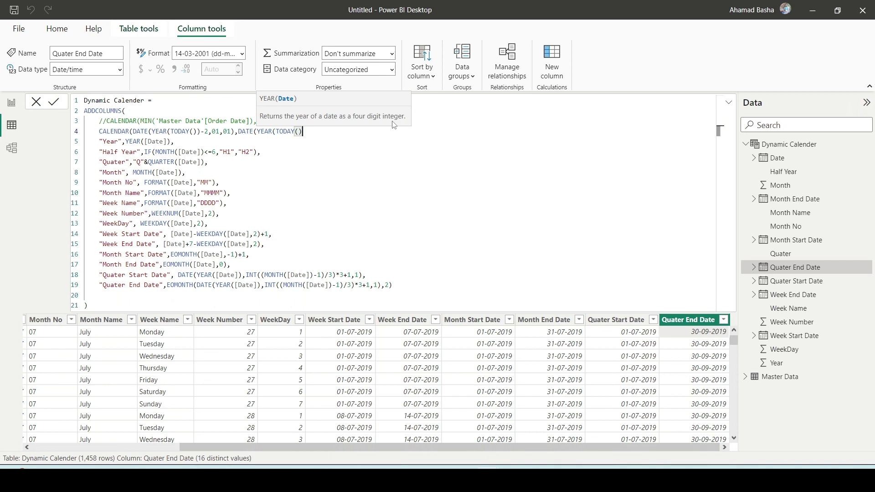
text())
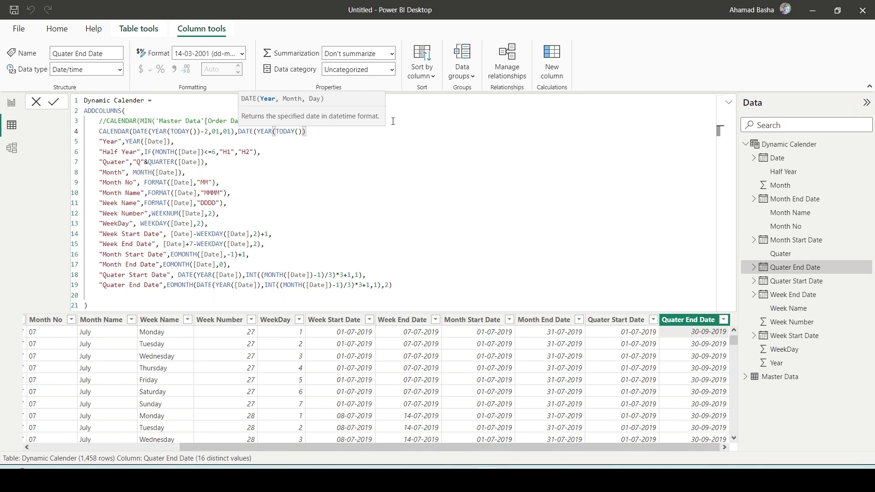
text(+1,12,31)
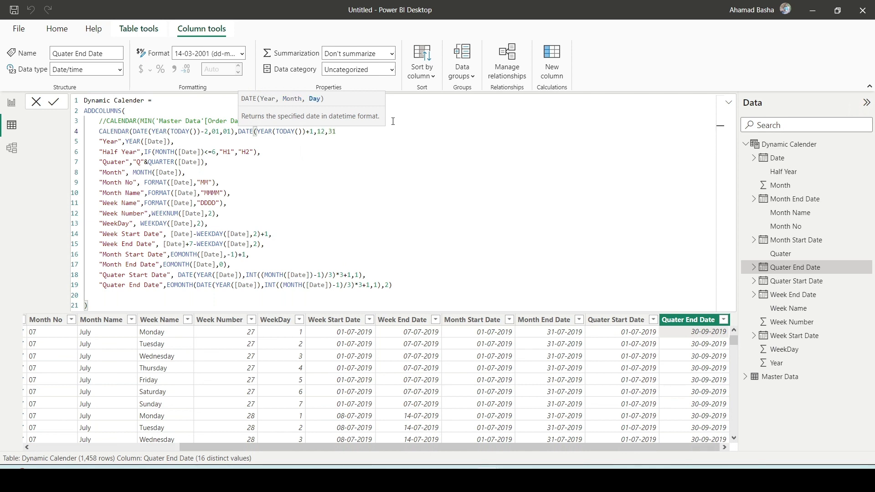
text())
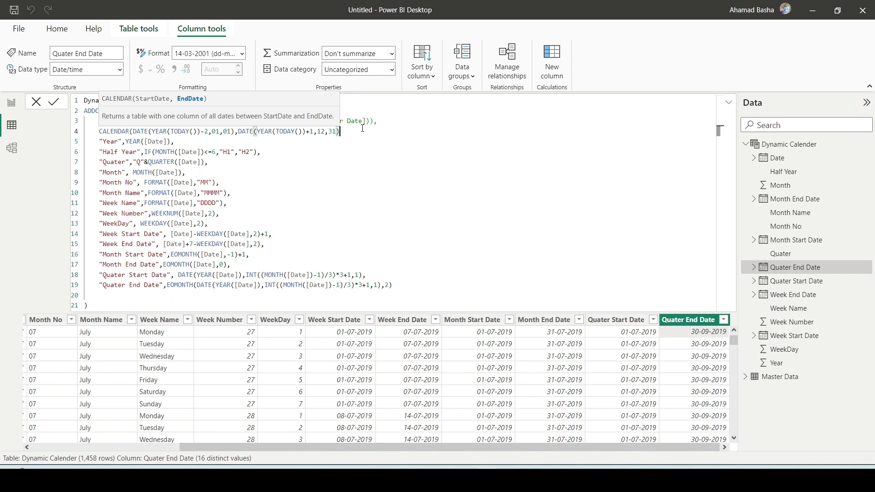
Step: Close the CALENDAR function with a trailing comma, apply the Dynamic Calender formula, and check the Date and Year columns
text())
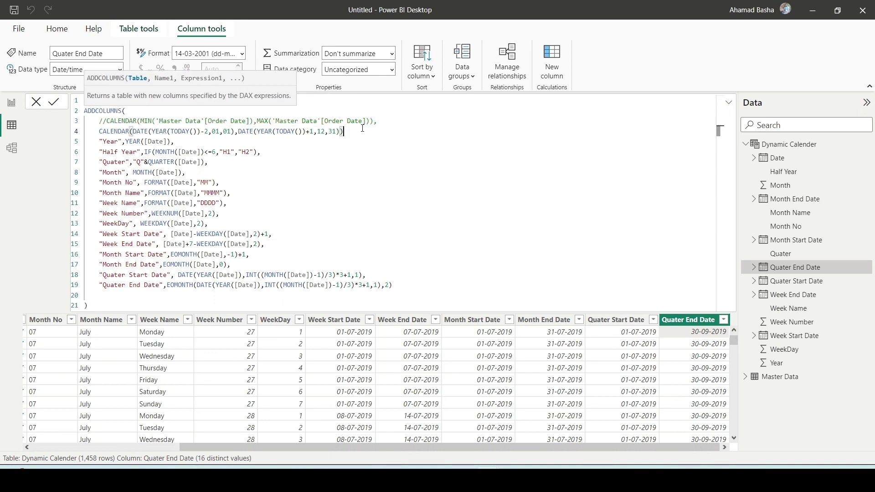
text(,)
key(Return)
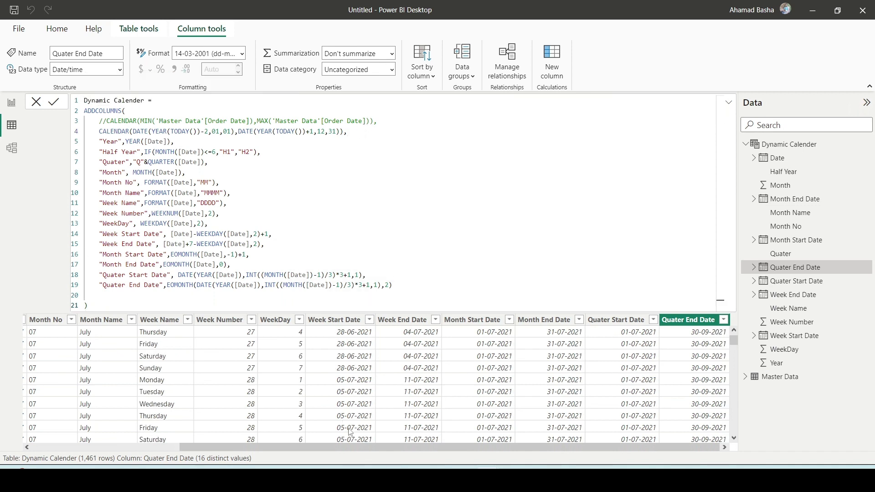
scroll(351, 433, left, 5)
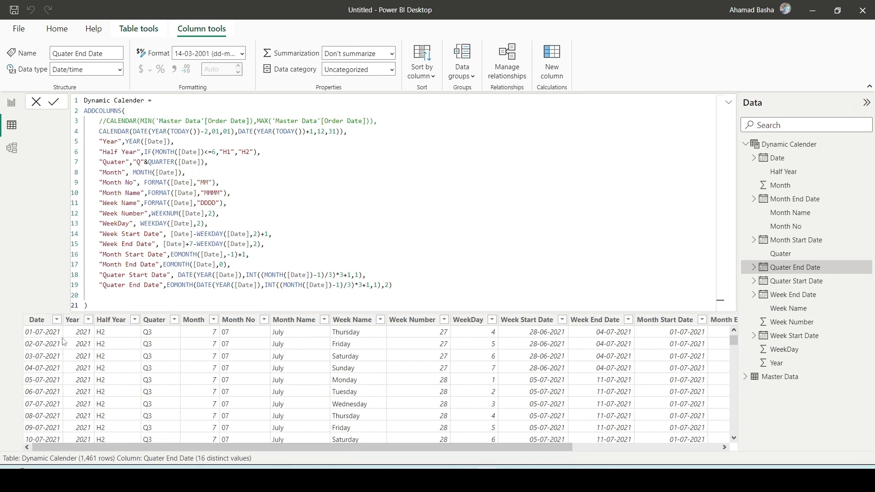
Step: Change the CALENDAR start date's year offset to -5, apply the formula, and check the Date and Year columns
click(208, 132)
key(BackSpace)
text(5)
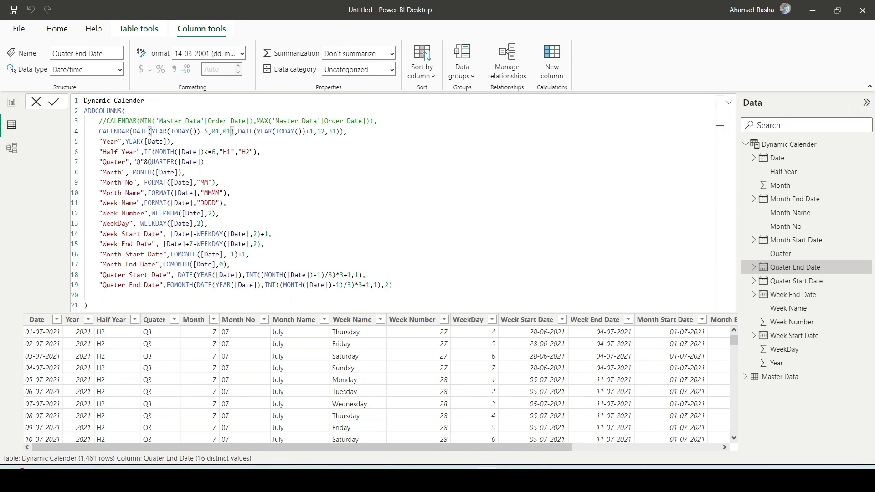
key(Return)
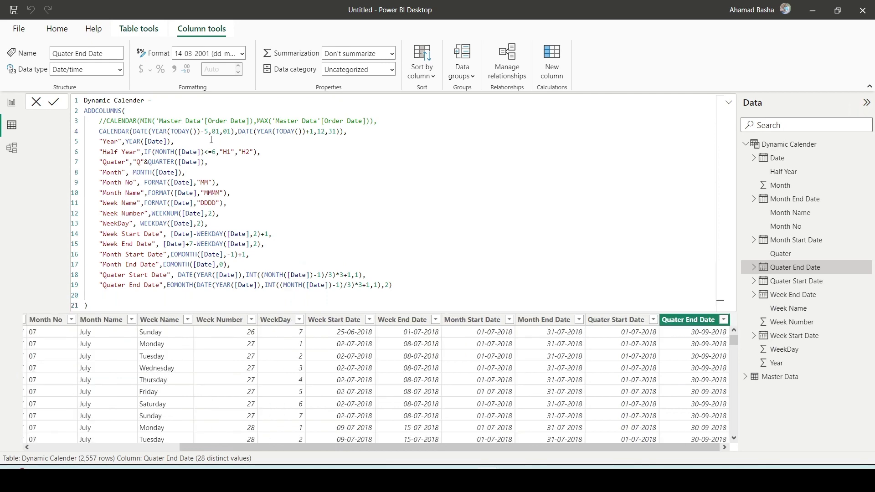
drag(346, 449, 148, 453)
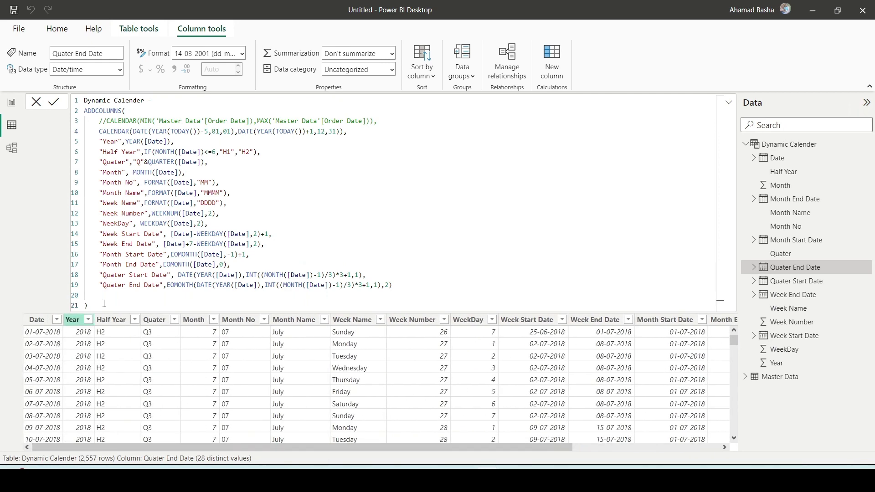
Step: Set the CALENDAR start date's year offset to -10, apply the formula, and review the earliest dates in the table
click(208, 131)
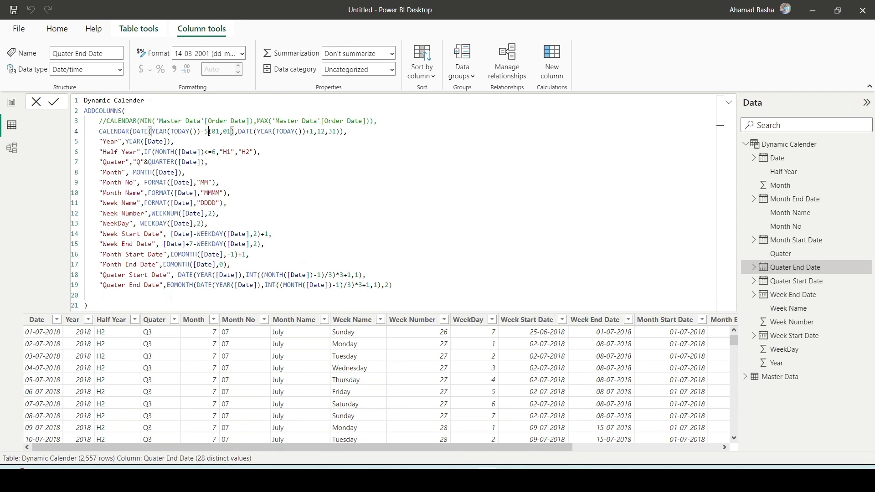
key(BackSpace)
text(10)
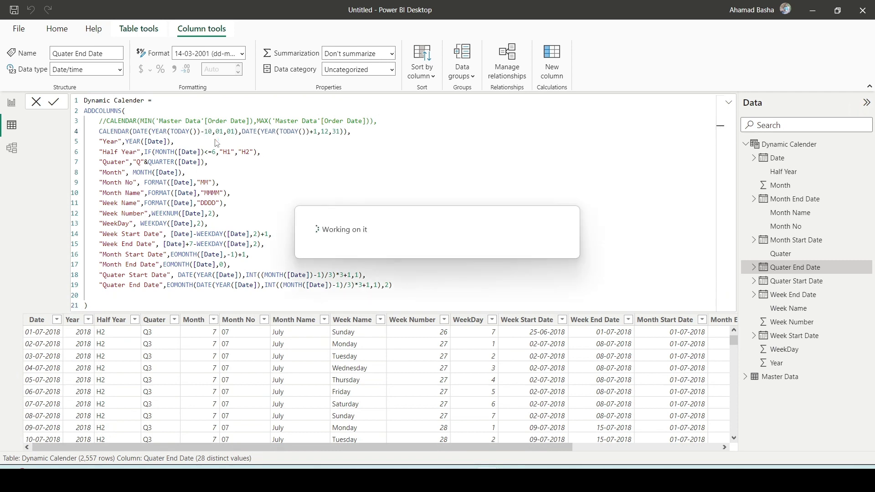
drag(230, 447, 49, 445)
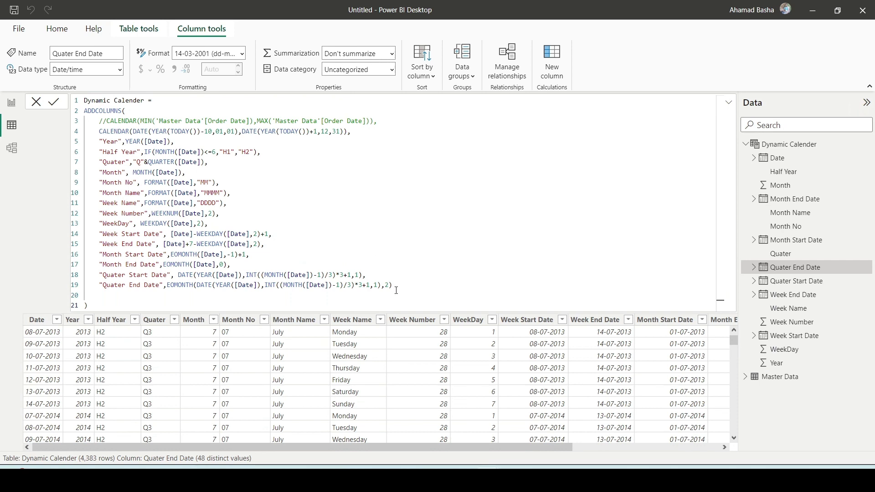
drag(396, 291, 359, 275)
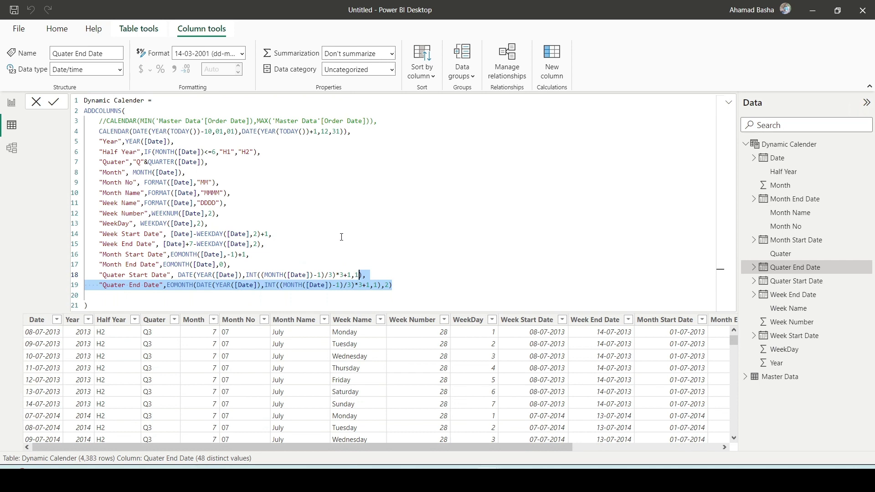